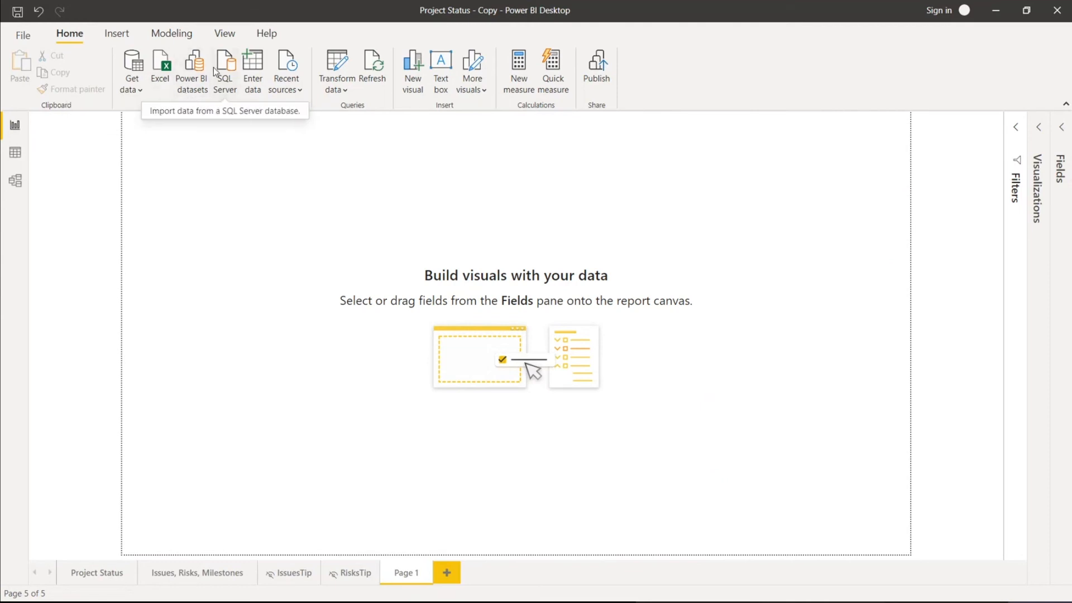
{"action": "left_click", "coordinate": [132, 91]}
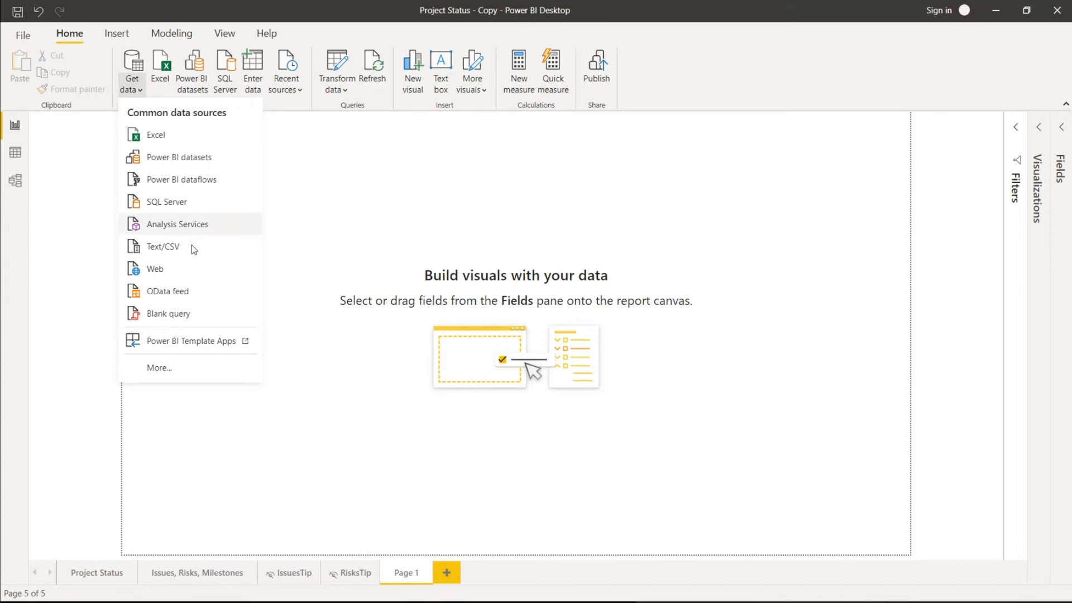
{"action": "left_click", "coordinate": [189, 289]}
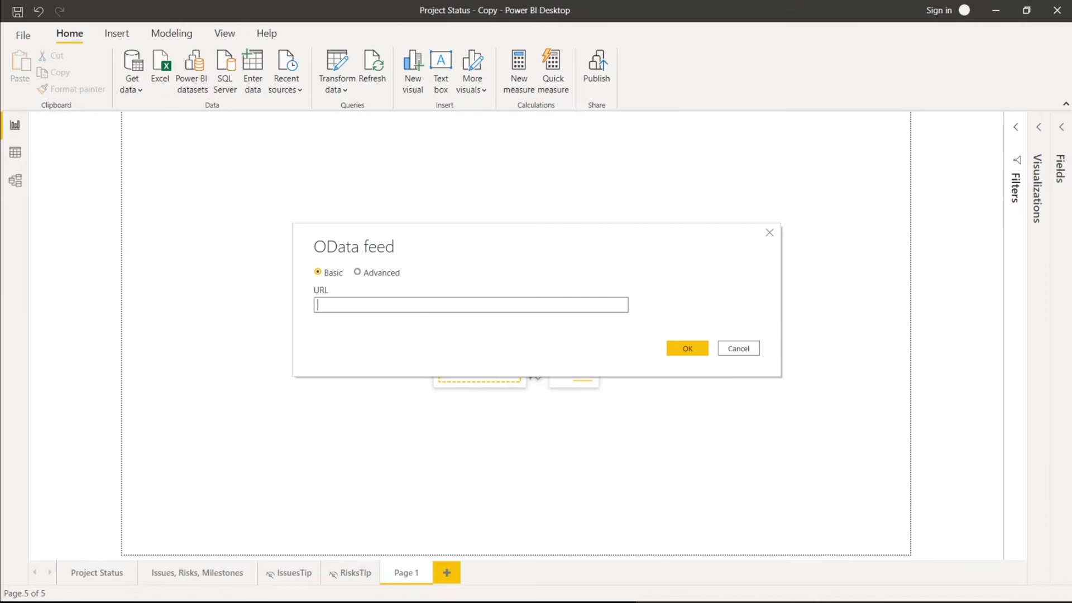
{"action": "key", "text": "alt+Tab"}
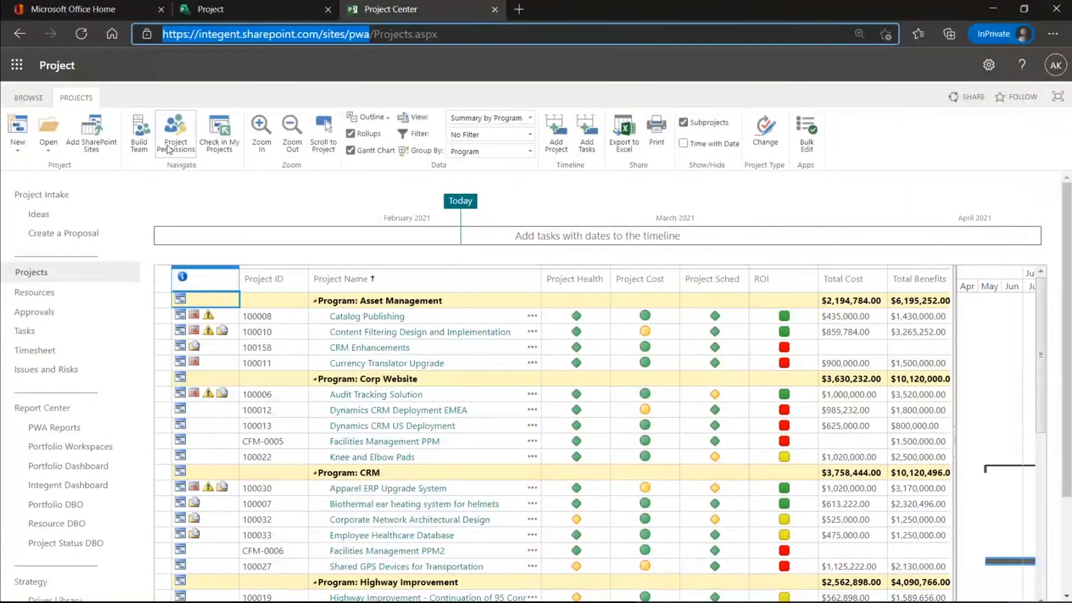
{"action": "left_click", "coordinate": [229, 176]}
{"action": "left_click", "coordinate": [269, 38]}
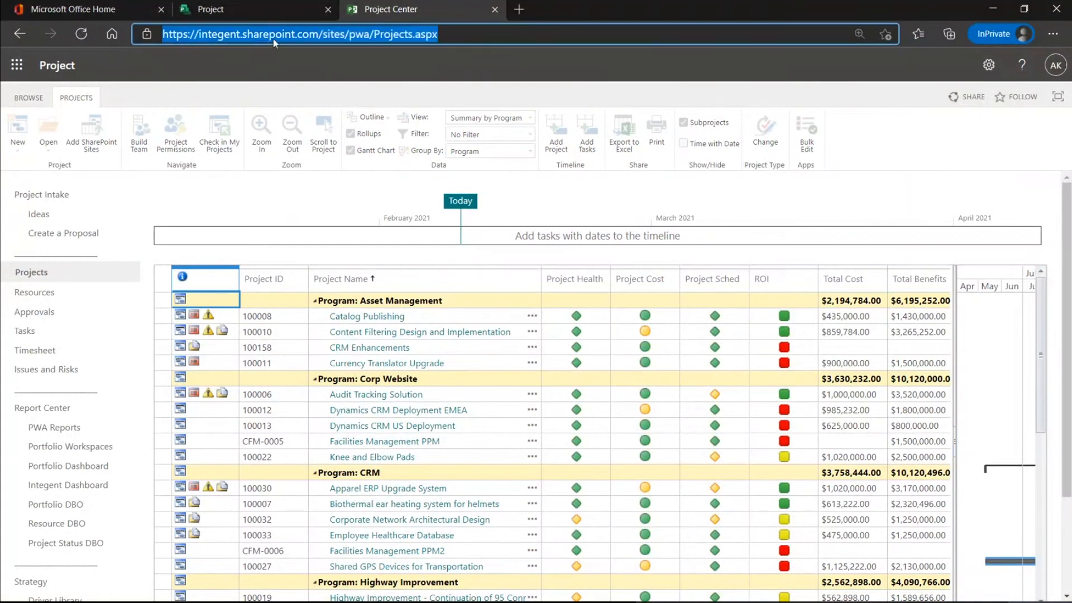
{"action": "left_click", "coordinate": [304, 37]}
{"action": "left_click_drag", "start_coordinate": [373, 35], "coordinate": [80, 129]}
{"action": "key", "text": "ctrl+c"}
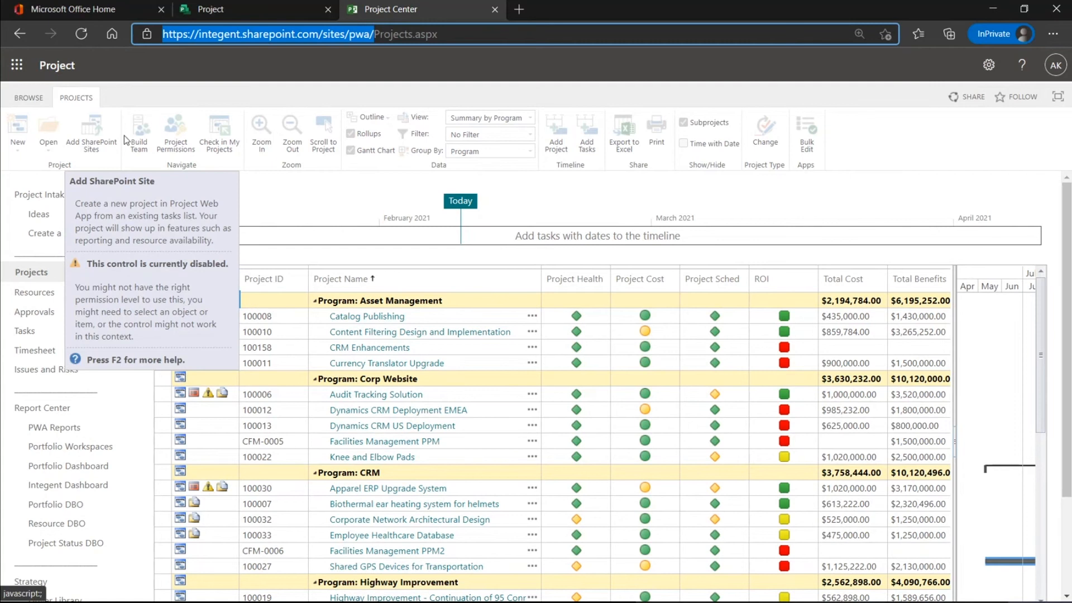
{"action": "left_click", "coordinate": [986, 7]}
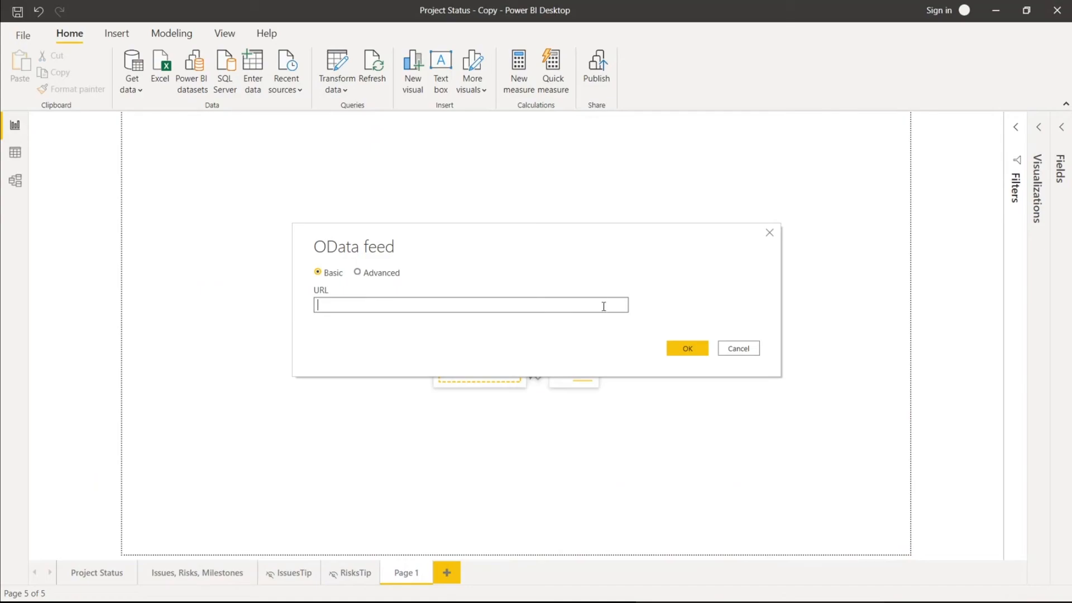
{"action": "key", "text": "ctrl+v"}
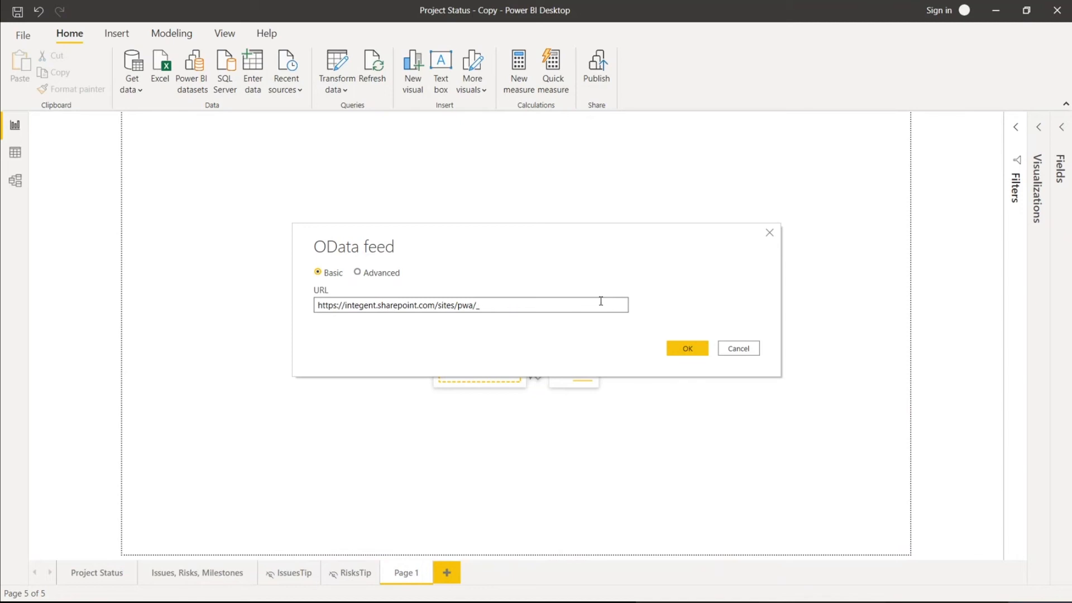
{"action": "type", "text": "_api/projectdata"}
{"action": "left_click", "coordinate": [691, 344]}
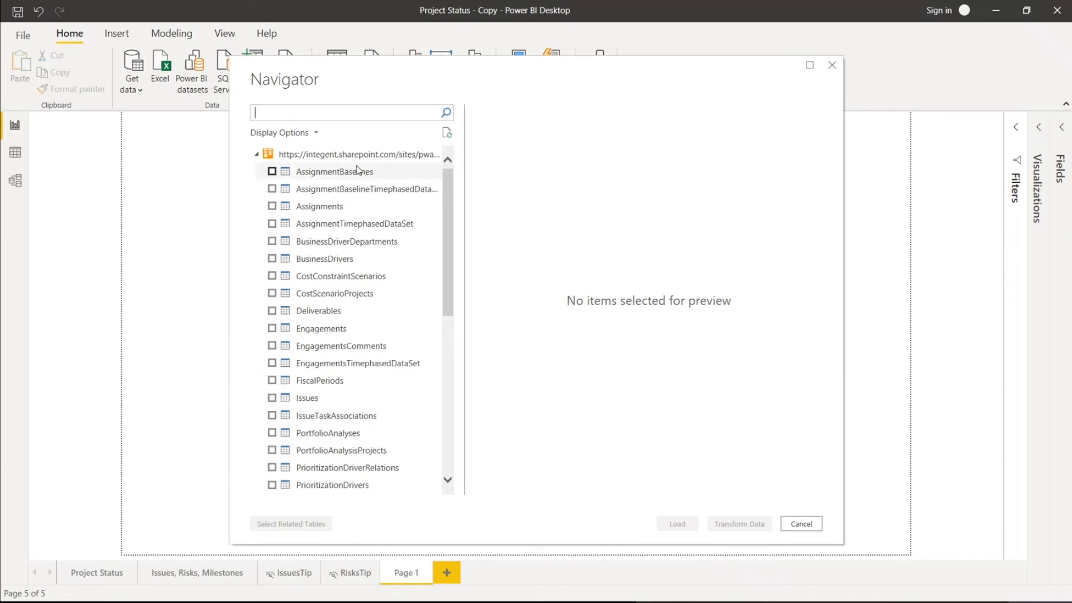
Step: Examine the tables offered by the feed and preview the data of the Assignments and Projects tables
{"action": "left_click_drag", "start_coordinate": [444, 174], "coordinate": [439, 358]}
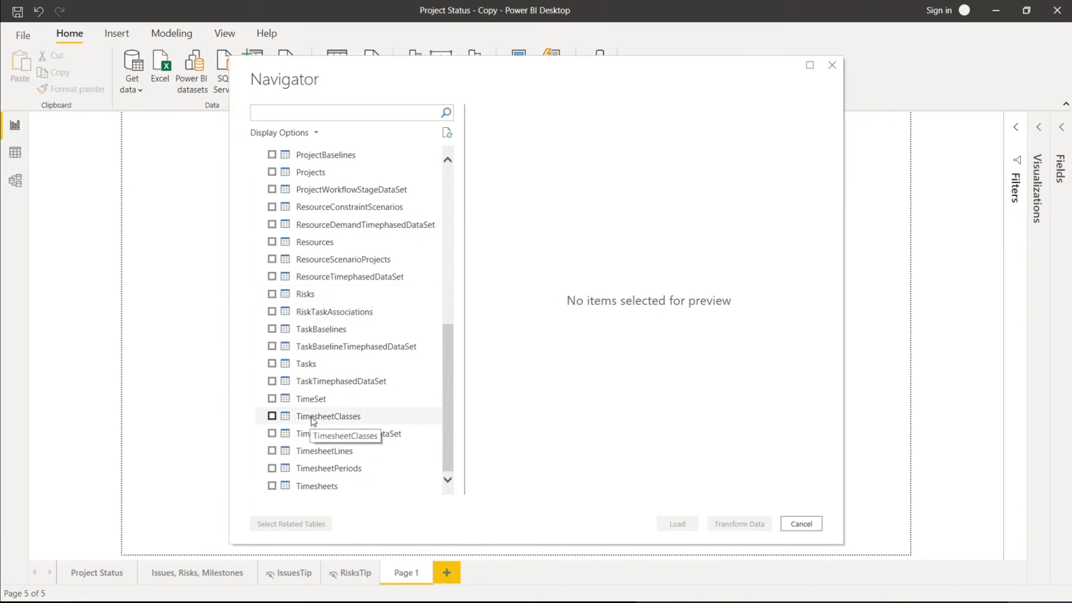
{"action": "left_click_drag", "start_coordinate": [445, 401], "coordinate": [389, 190]}
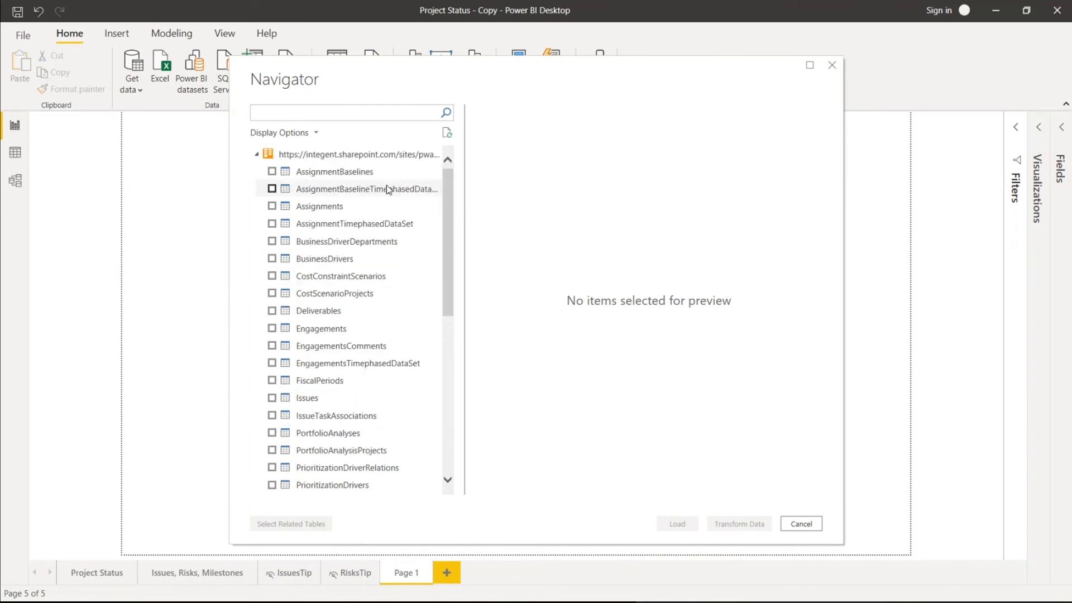
{"action": "left_click", "coordinate": [335, 207]}
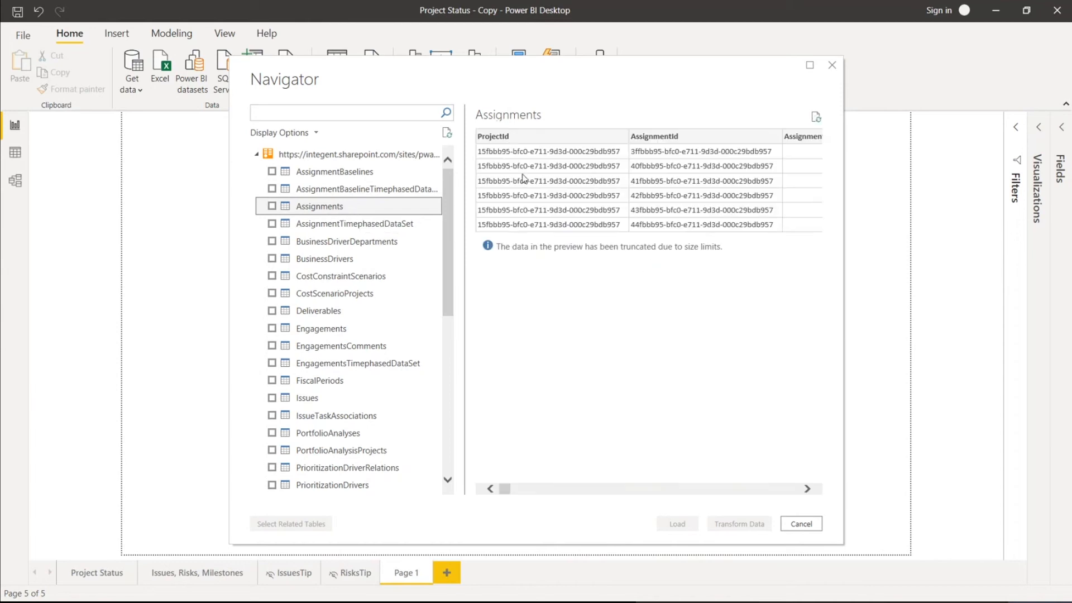
{"action": "left_click_drag", "start_coordinate": [506, 492], "coordinate": [505, 491]}
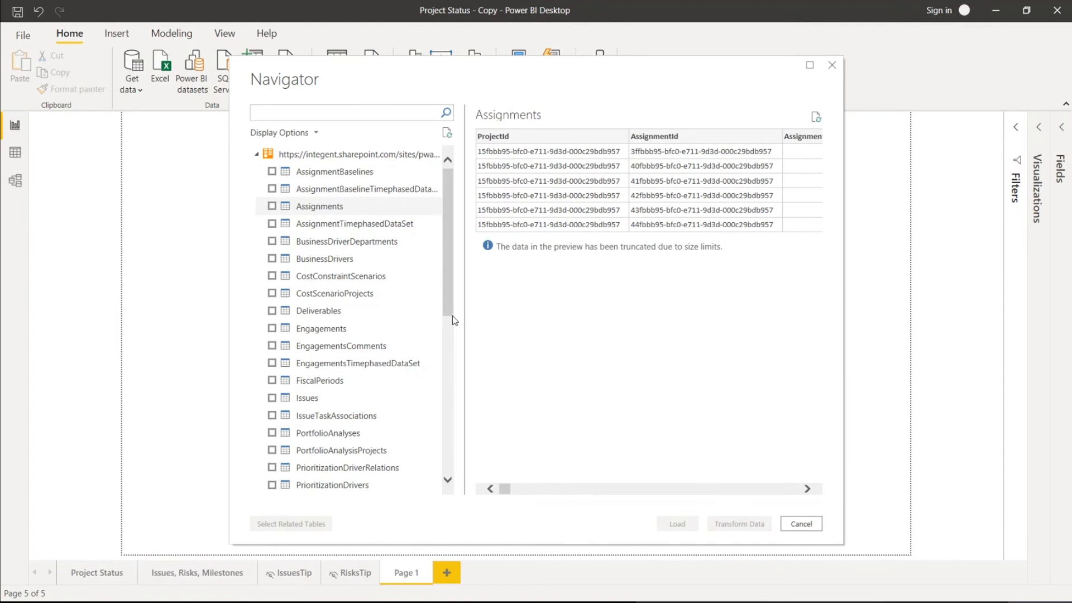
{"action": "scroll", "coordinate": [450, 318], "scroll_direction": "down", "scroll_amount": 2}
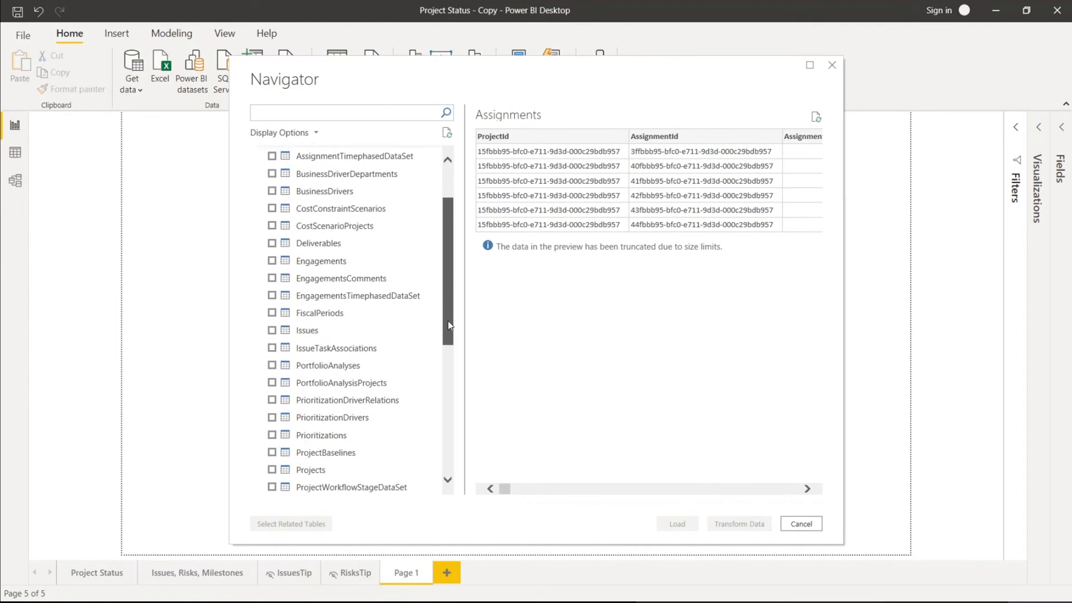
{"action": "left_click", "coordinate": [364, 457]}
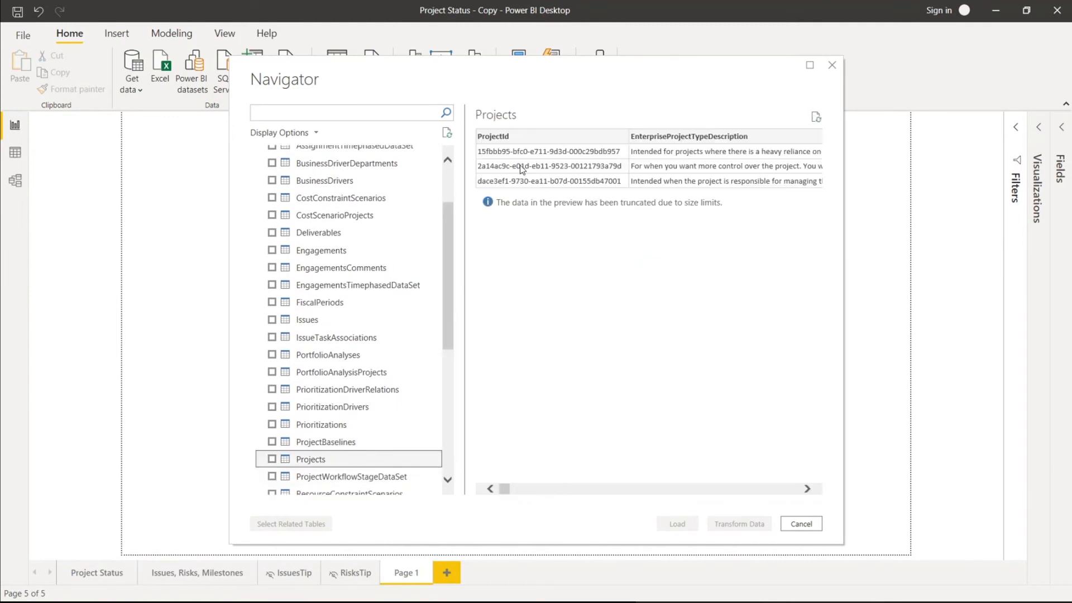
{"action": "left_click_drag", "start_coordinate": [505, 491], "coordinate": [614, 488]}
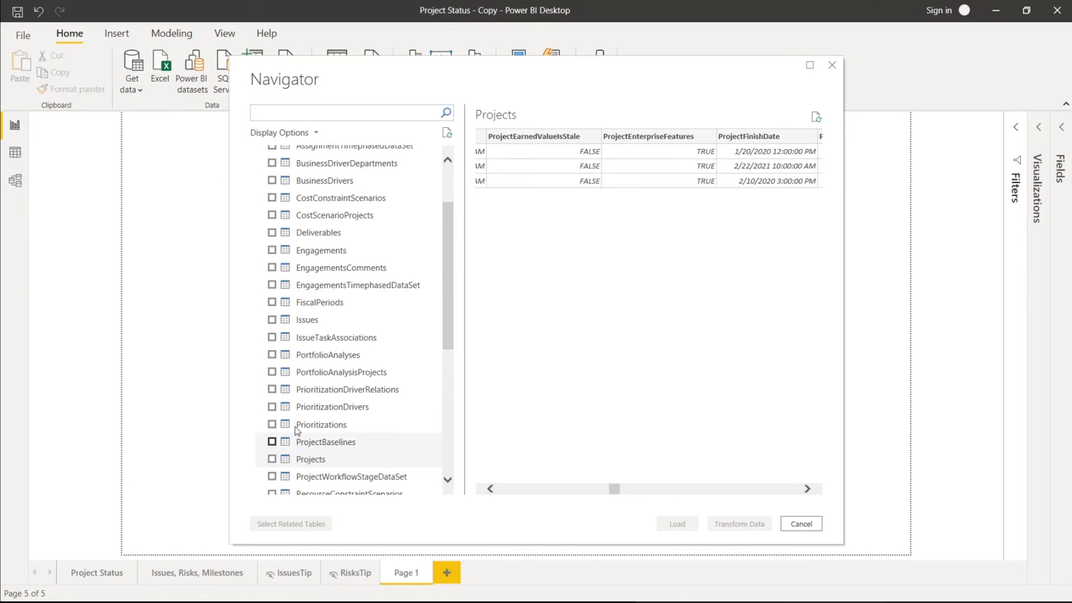
Step: Mark the Projects and Assignments tables for import, and cancel the import without loading them
{"action": "left_click", "coordinate": [272, 458]}
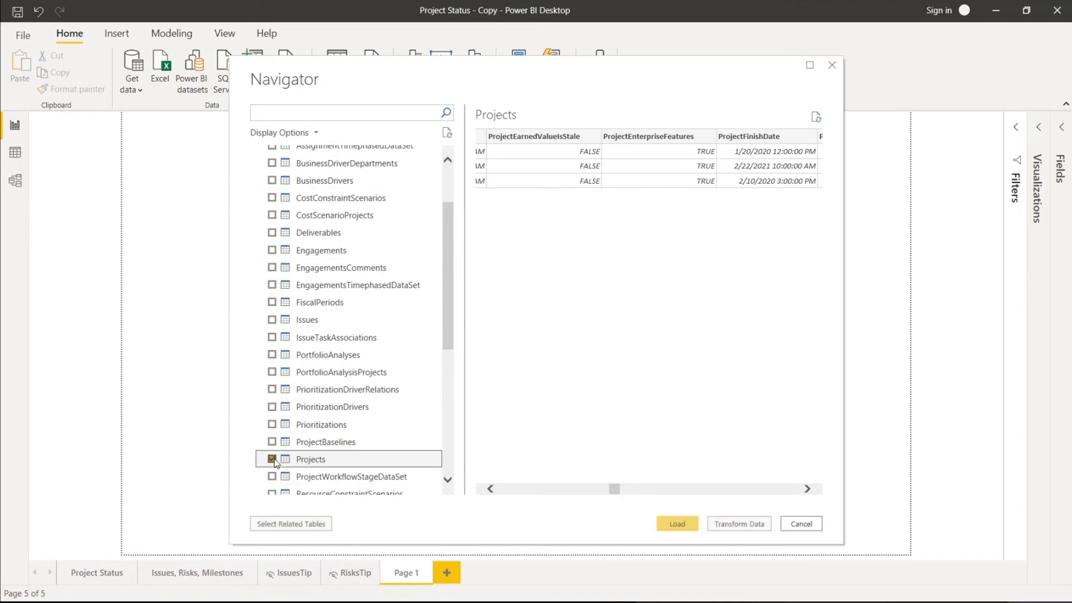
{"action": "scroll", "coordinate": [407, 346], "scroll_direction": "up", "scroll_amount": 3}
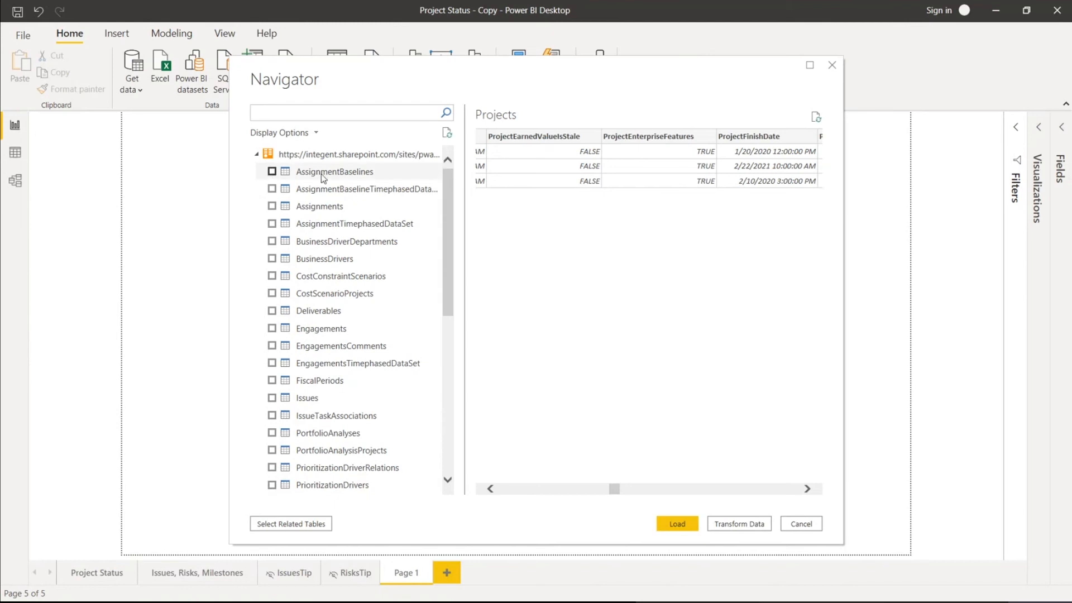
{"action": "left_click", "coordinate": [272, 206]}
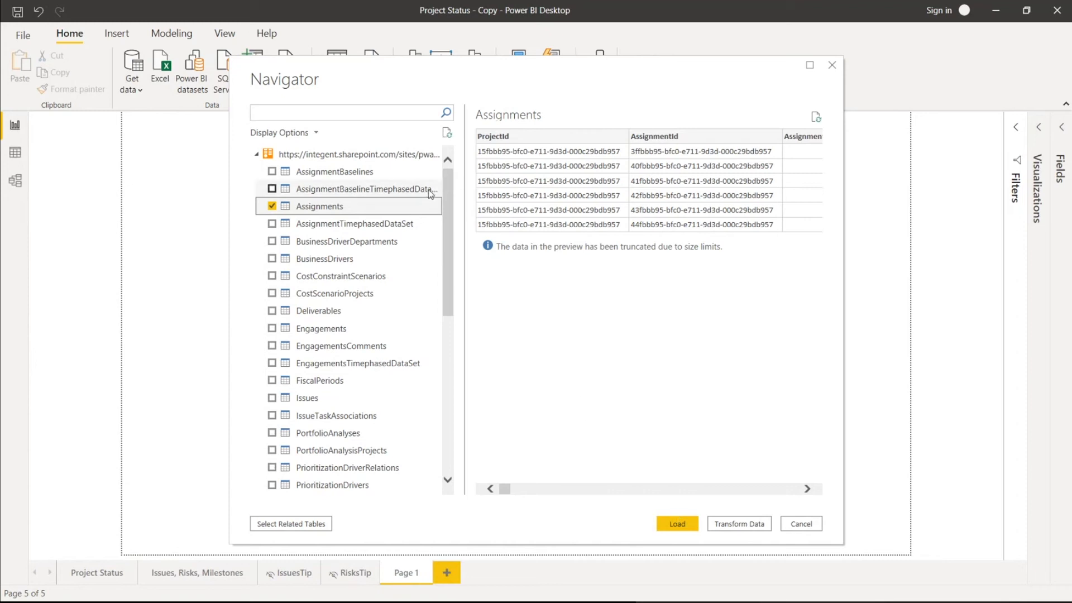
{"action": "left_click", "coordinate": [801, 524]}
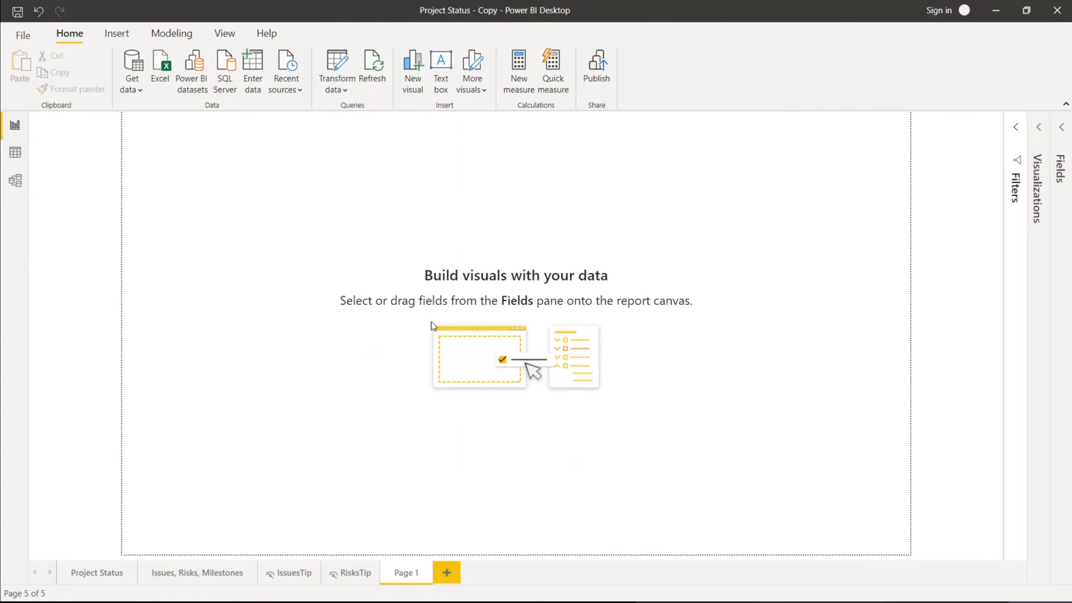
Step: Show the report's loaded data as tables, with the Issues table displayed
{"action": "left_click", "coordinate": [15, 129]}
{"action": "left_click", "coordinate": [16, 156]}
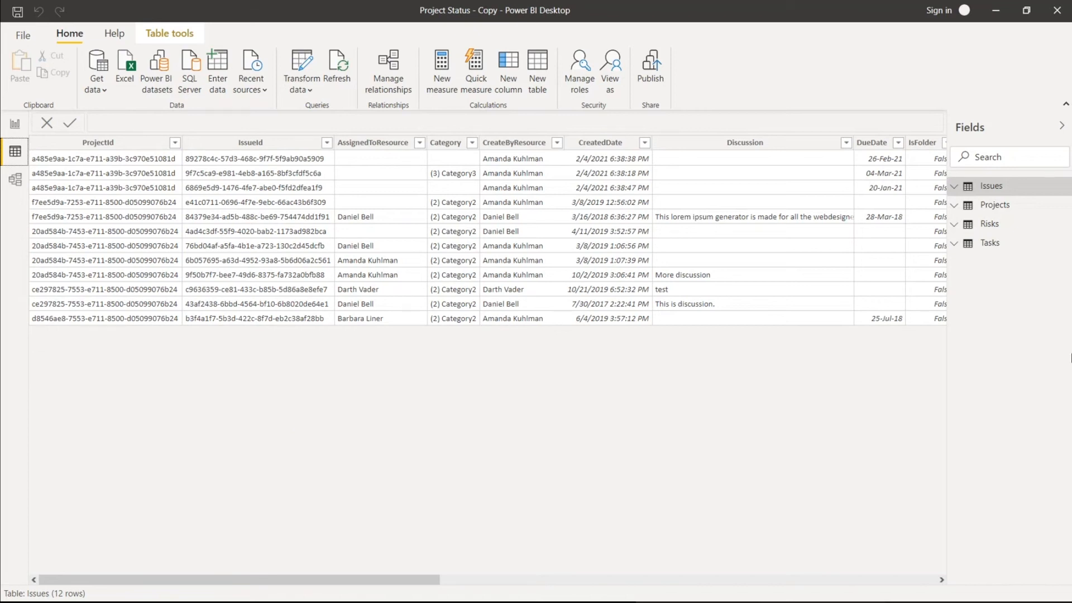
{"action": "left_click", "coordinate": [987, 193]}
{"action": "left_click", "coordinate": [1062, 128]}
{"action": "left_click", "coordinate": [1062, 131]}
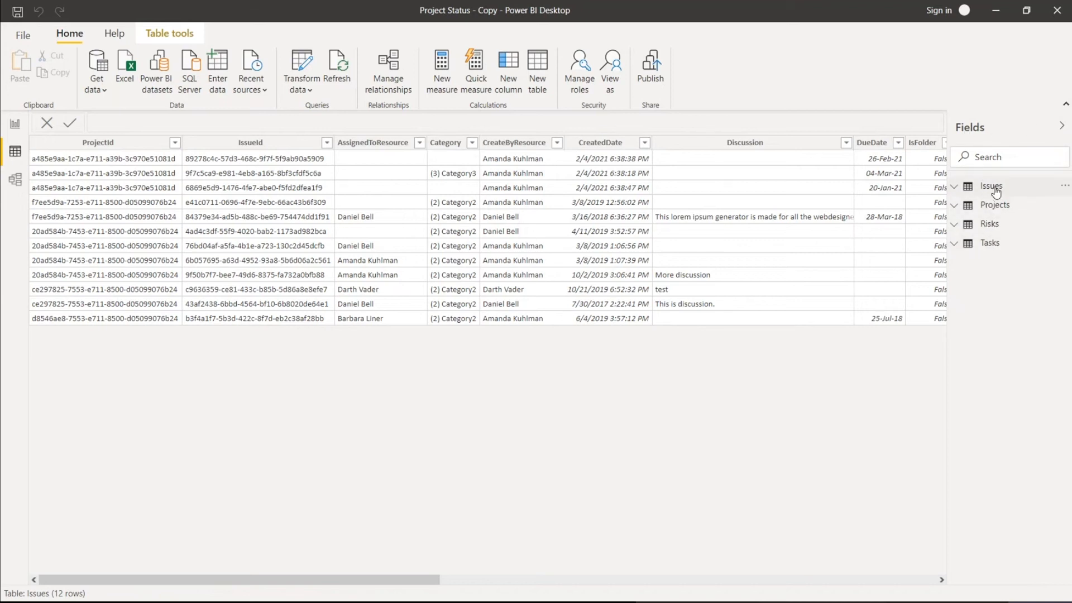
Step: Display the rows and fields of the Tasks table
{"action": "mouse_move", "coordinate": [996, 192]}
{"action": "mouse_move", "coordinate": [1003, 249]}
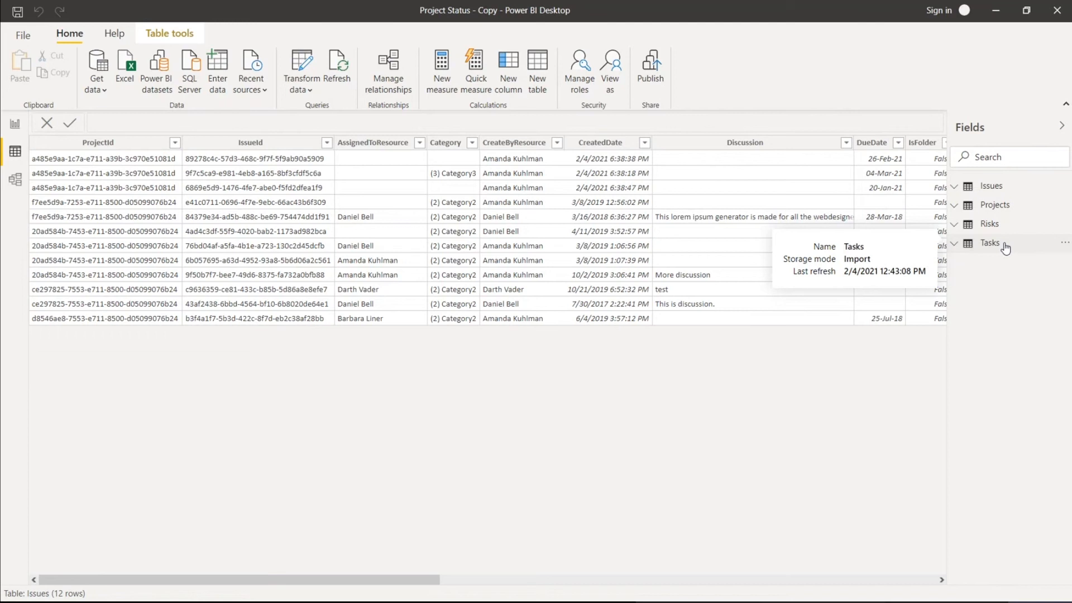
{"action": "right_click", "coordinate": [1004, 247]}
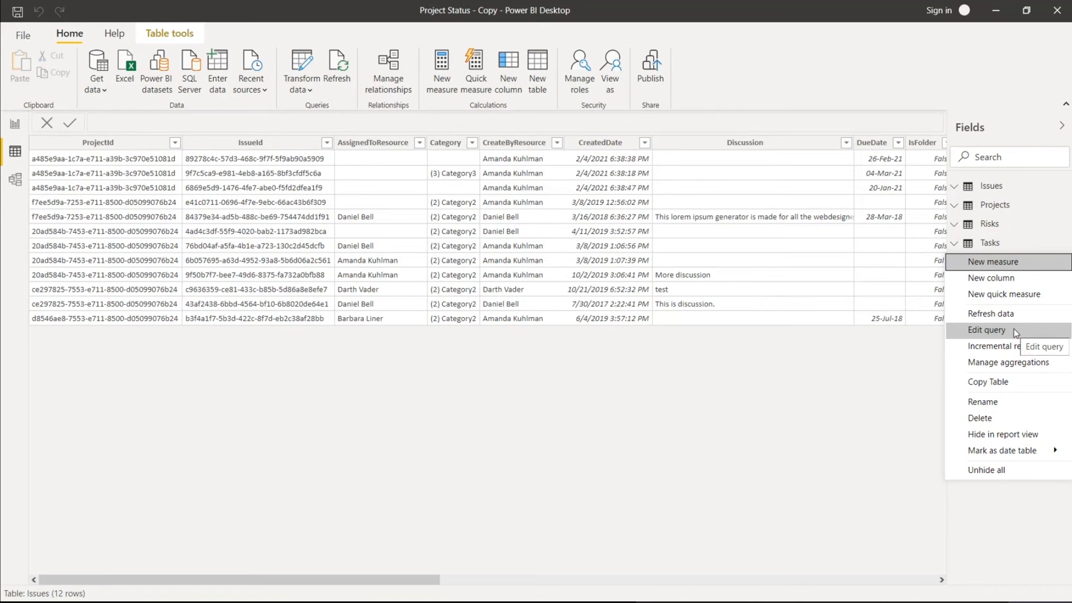
{"action": "left_click", "coordinate": [1003, 245]}
{"action": "left_click", "coordinate": [1005, 237]}
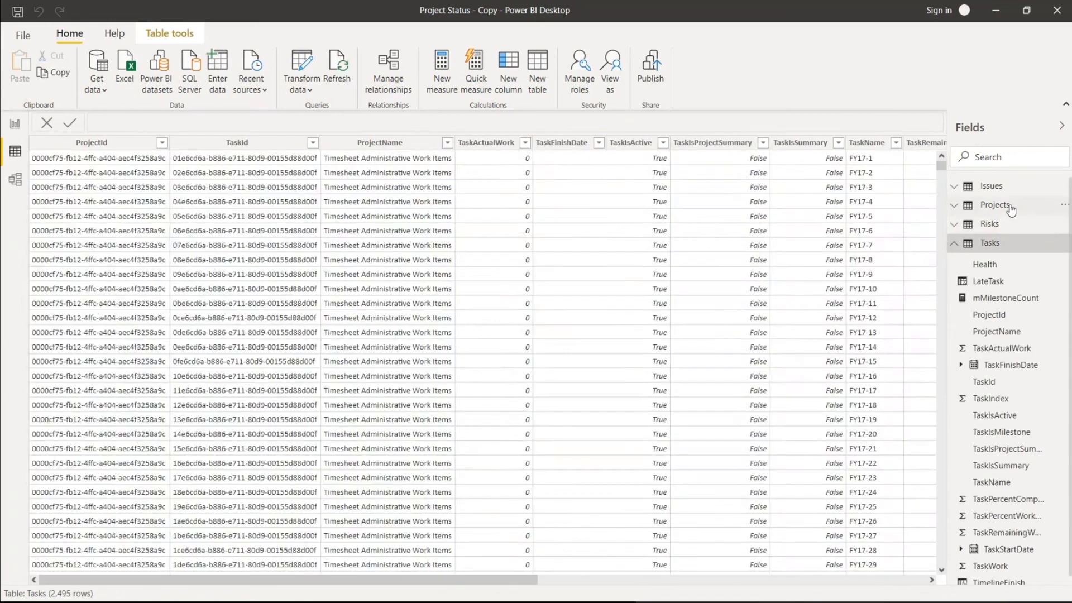
Step: Examine the Projects table and its ProjectId column, and collapse its field list
{"action": "left_click", "coordinate": [995, 206]}
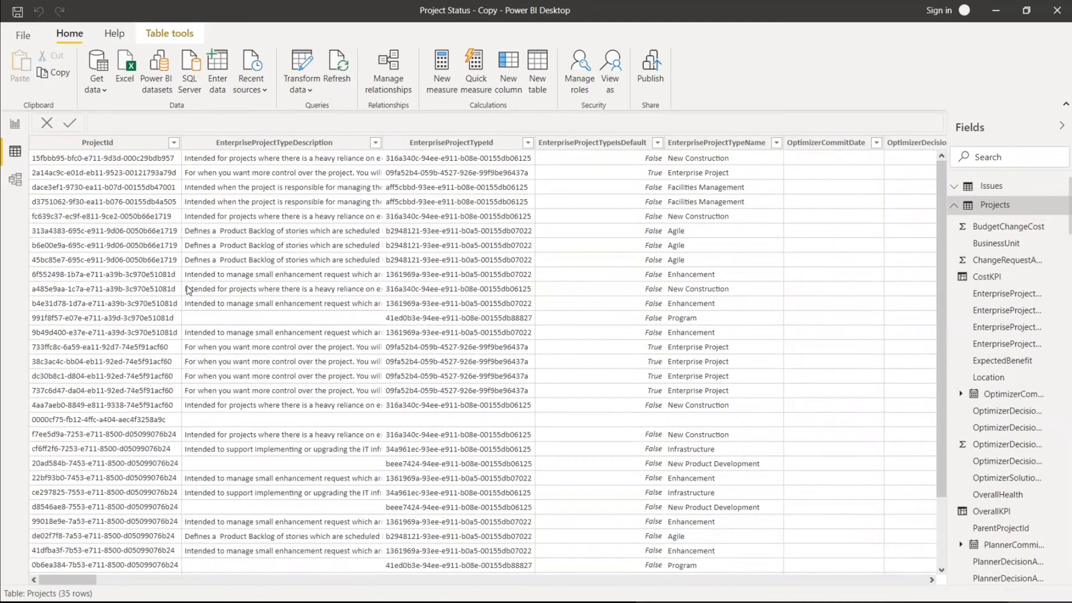
{"action": "left_click", "coordinate": [113, 149]}
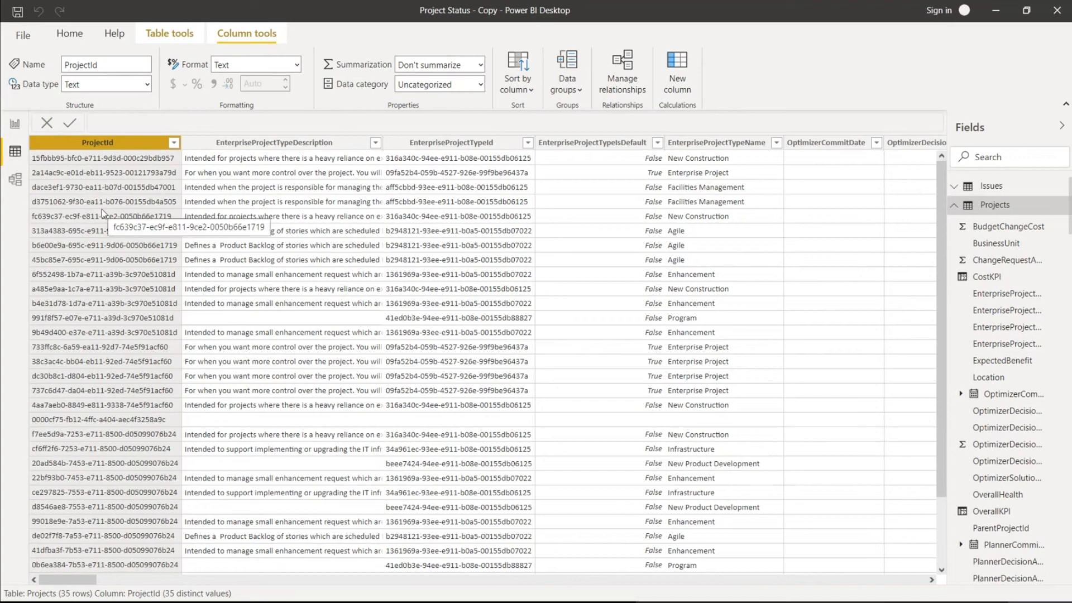
{"action": "left_click", "coordinate": [1033, 212]}
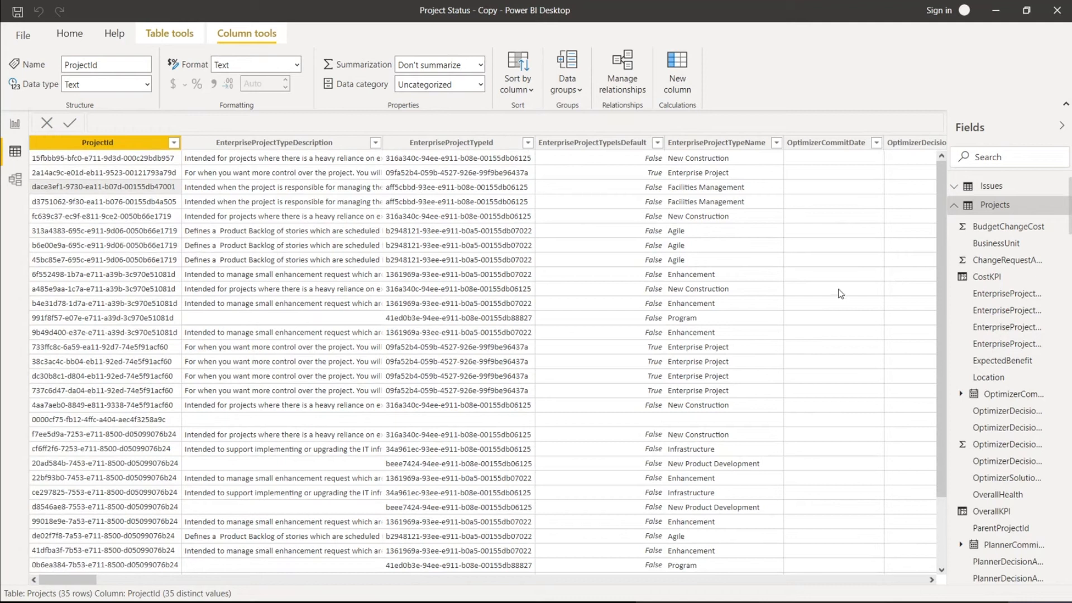
{"action": "left_click", "coordinate": [954, 207]}
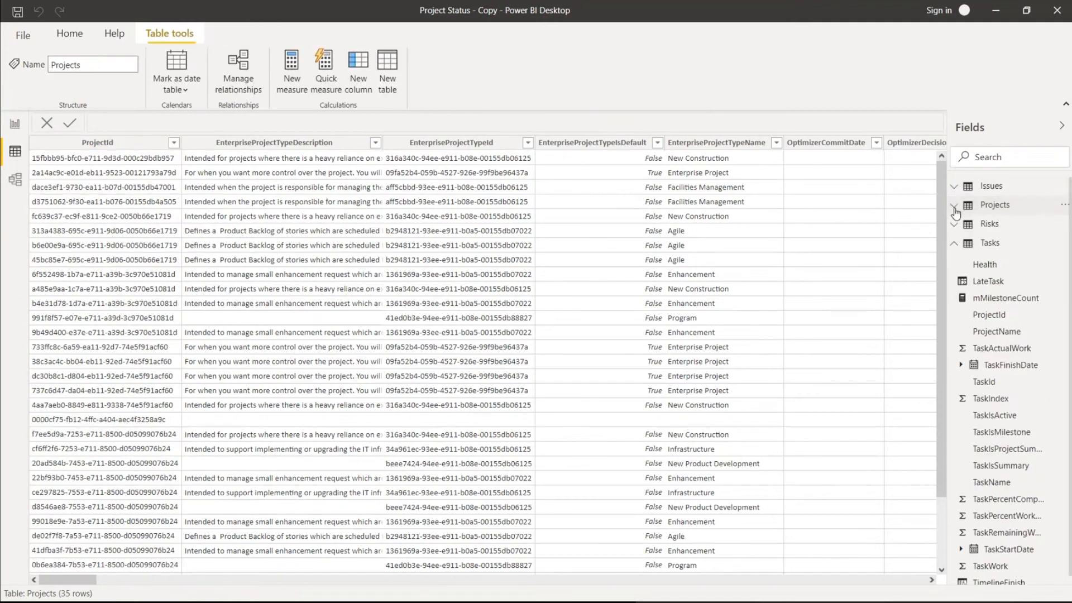
Step: Examine the TaskId and ProjectId columns in the Tasks table
{"action": "left_click", "coordinate": [992, 244]}
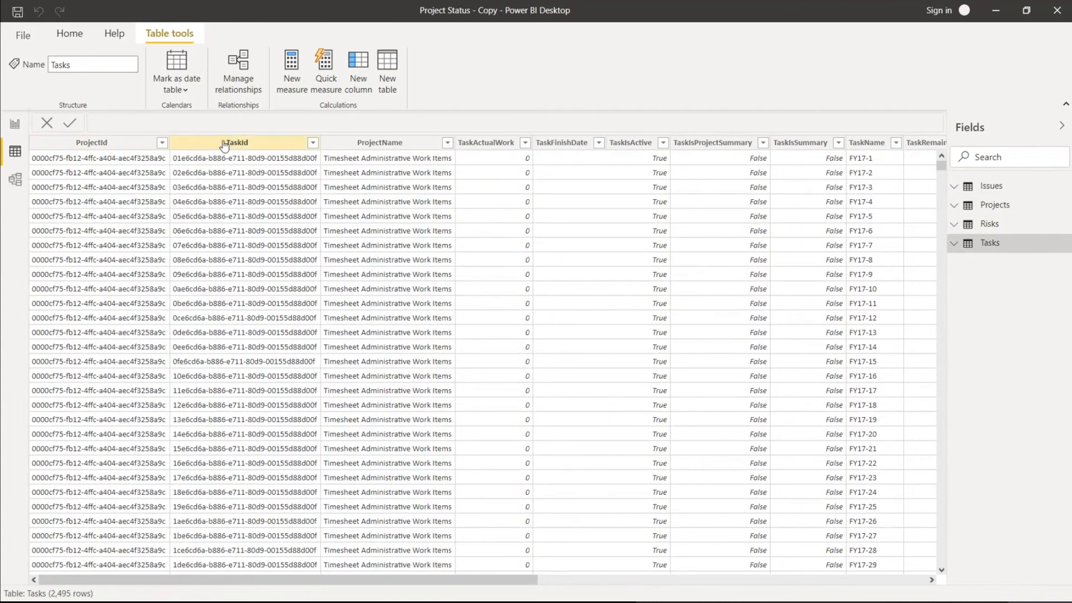
{"action": "left_click", "coordinate": [252, 388]}
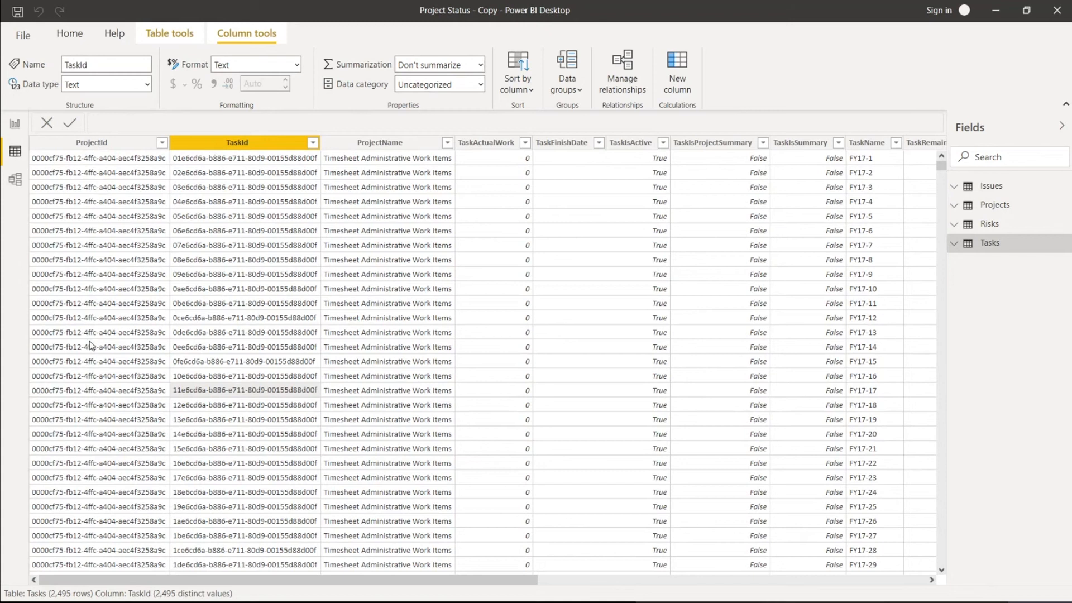
{"action": "left_click", "coordinate": [102, 163]}
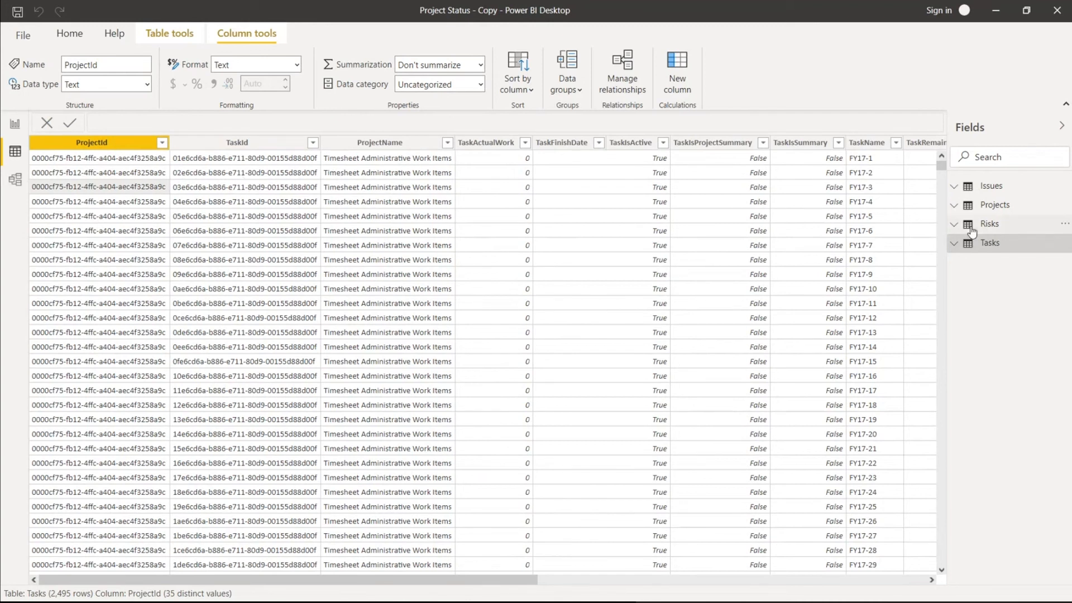
Step: View the Risks, Issues and Projects tables in turn to compare their shared ProjectId column
{"action": "left_click", "coordinate": [992, 229]}
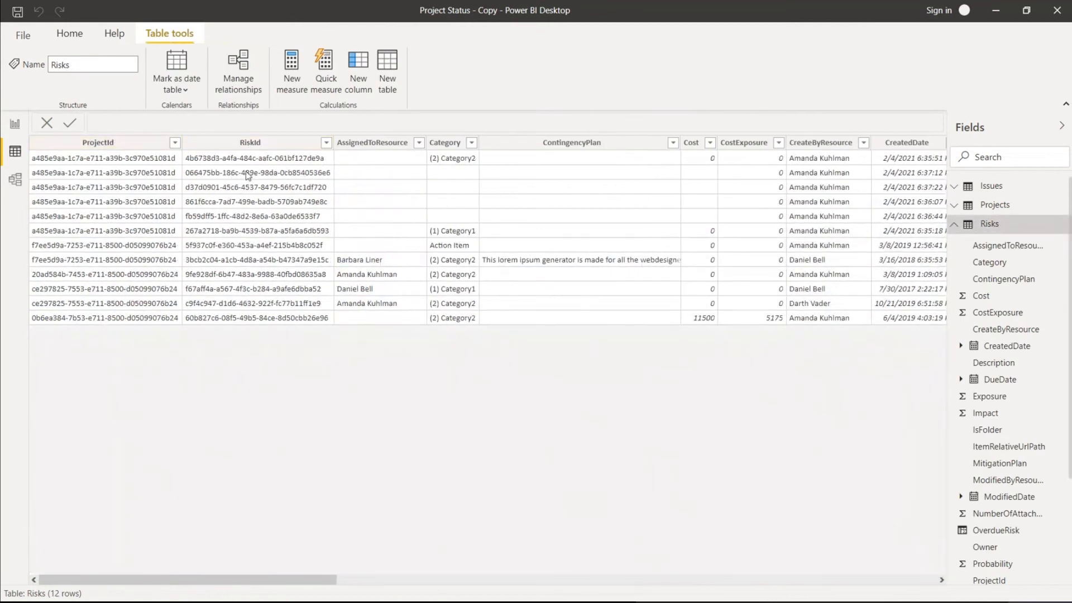
{"action": "left_click", "coordinate": [997, 186]}
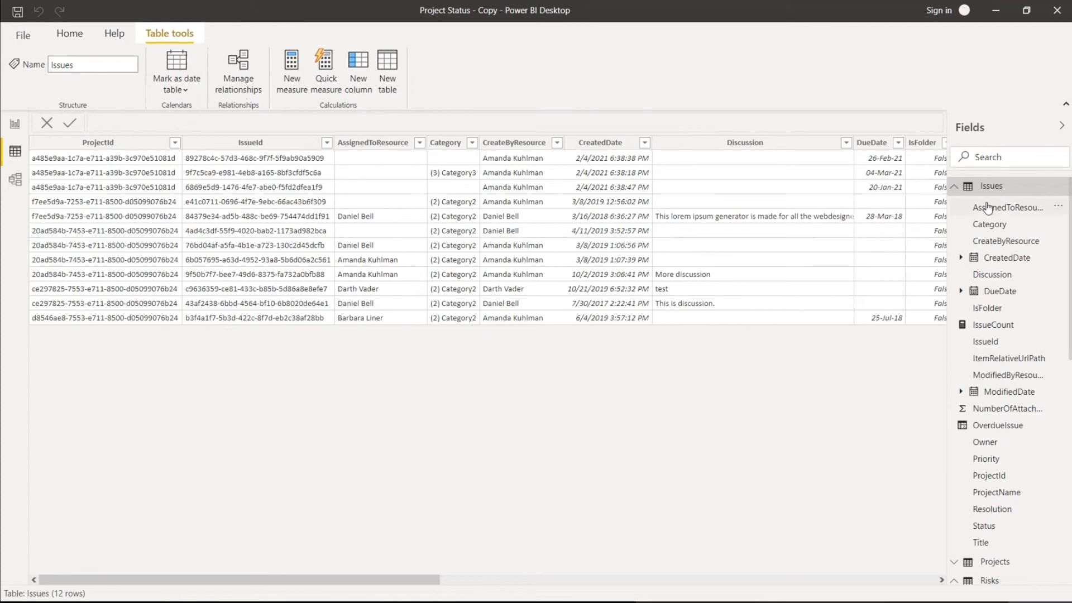
{"action": "left_click", "coordinate": [956, 189]}
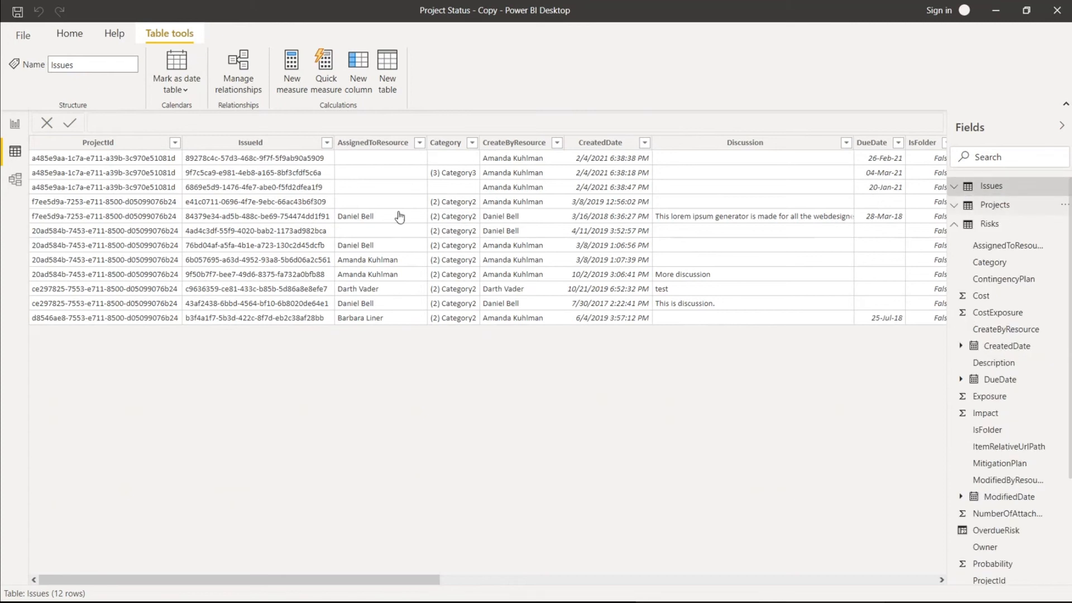
{"action": "left_click", "coordinate": [1031, 206]}
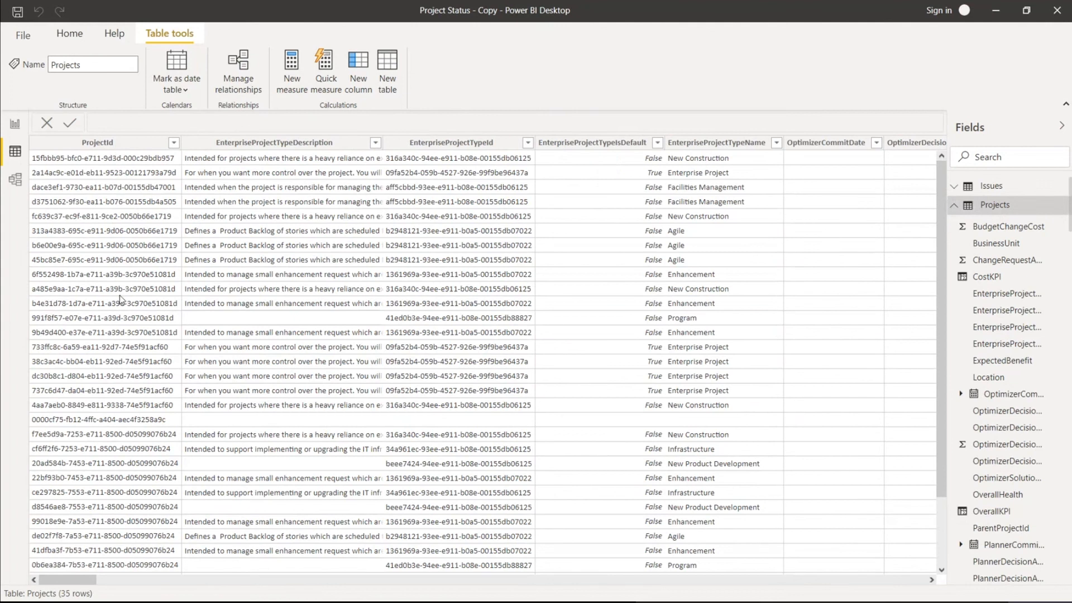
Step: Examine the Projects table's columns from the ID fields across to the custom ProjectStatus, RiskRating, cost and benefit columns
{"action": "left_click_drag", "start_coordinate": [86, 581], "coordinate": [207, 587]}
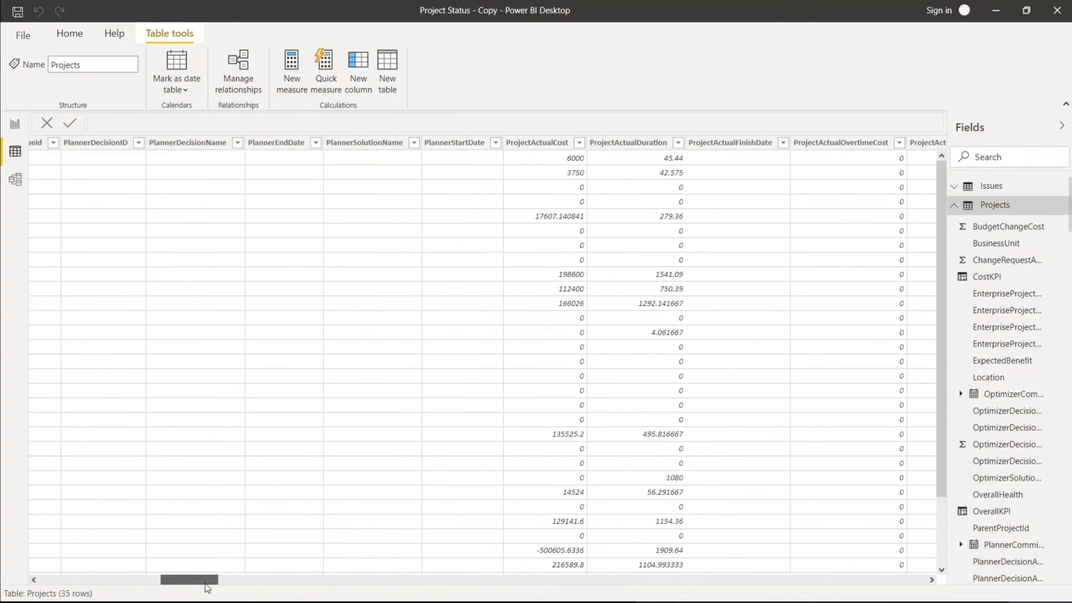
{"action": "left_click_drag", "start_coordinate": [207, 588], "coordinate": [257, 586]}
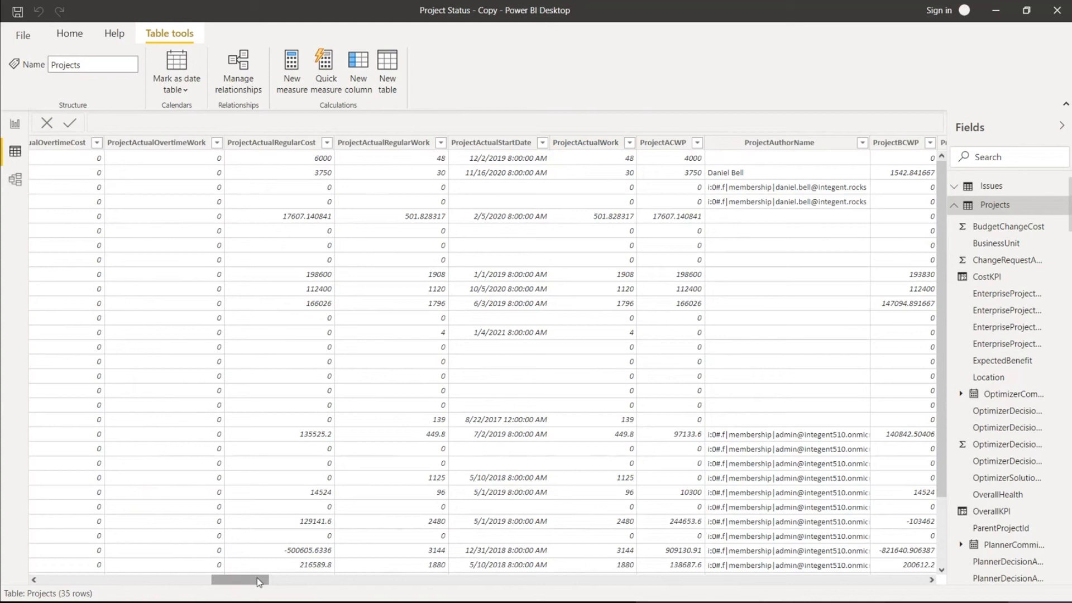
{"action": "left_click_drag", "start_coordinate": [257, 578], "coordinate": [748, 600]}
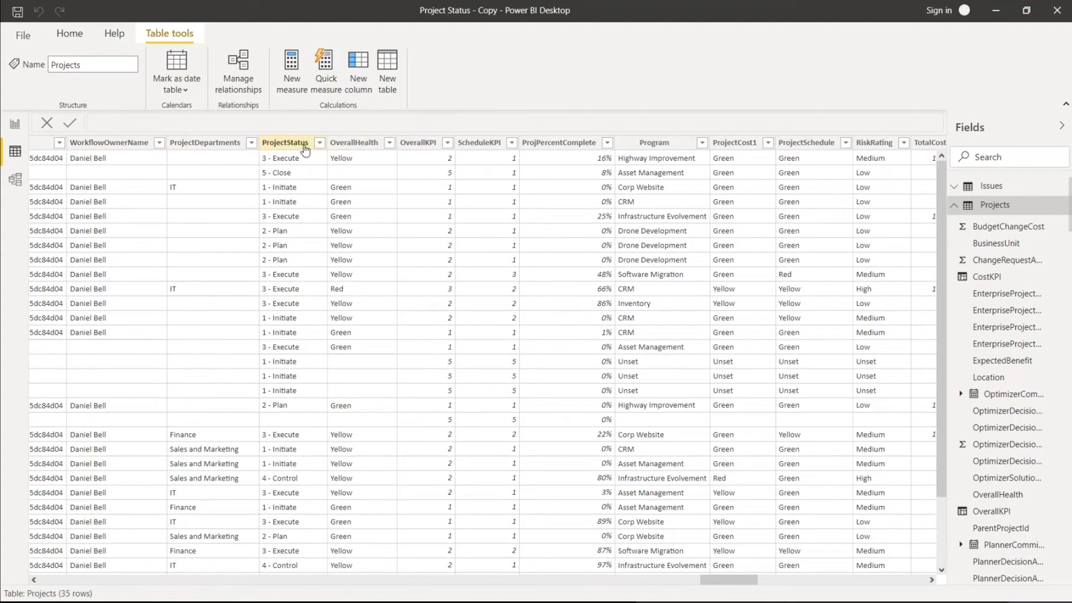
{"action": "left_click", "coordinate": [304, 363]}
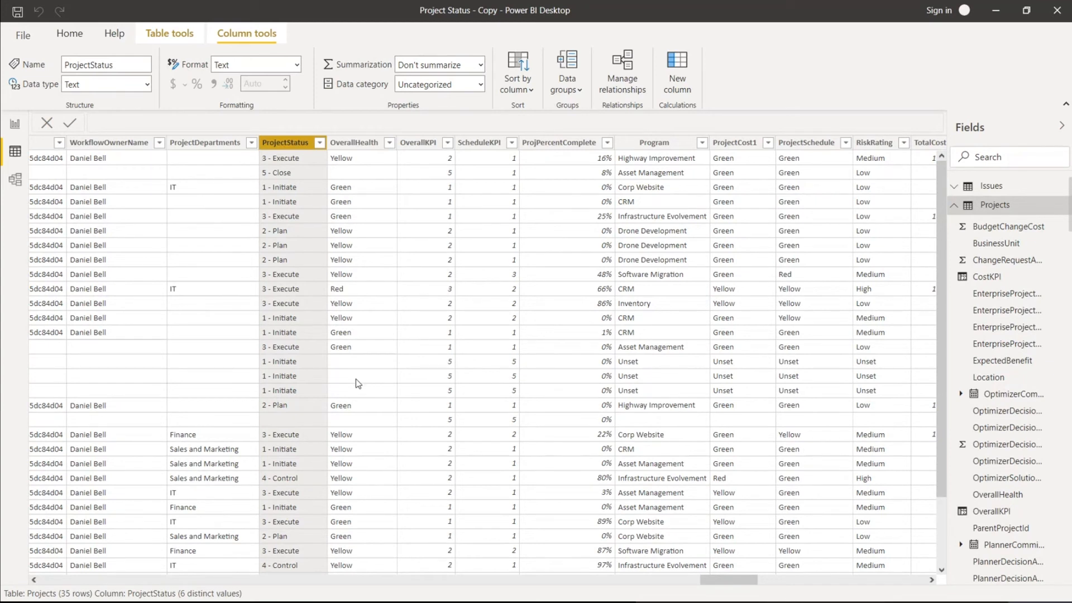
{"action": "left_click_drag", "start_coordinate": [736, 580], "coordinate": [751, 581]}
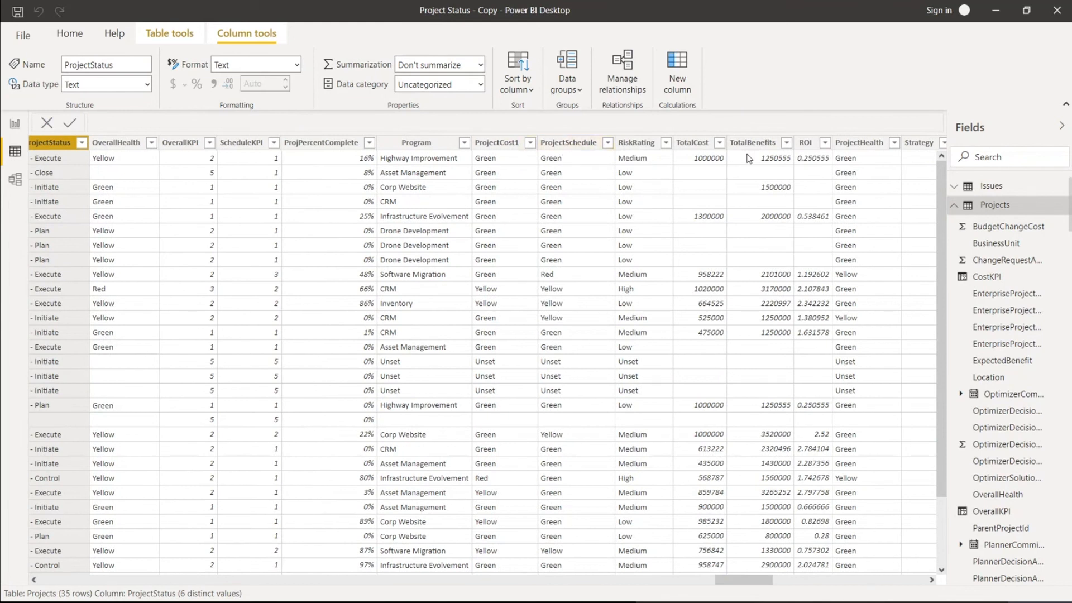
{"action": "left_click_drag", "start_coordinate": [751, 580], "coordinate": [789, 581]}
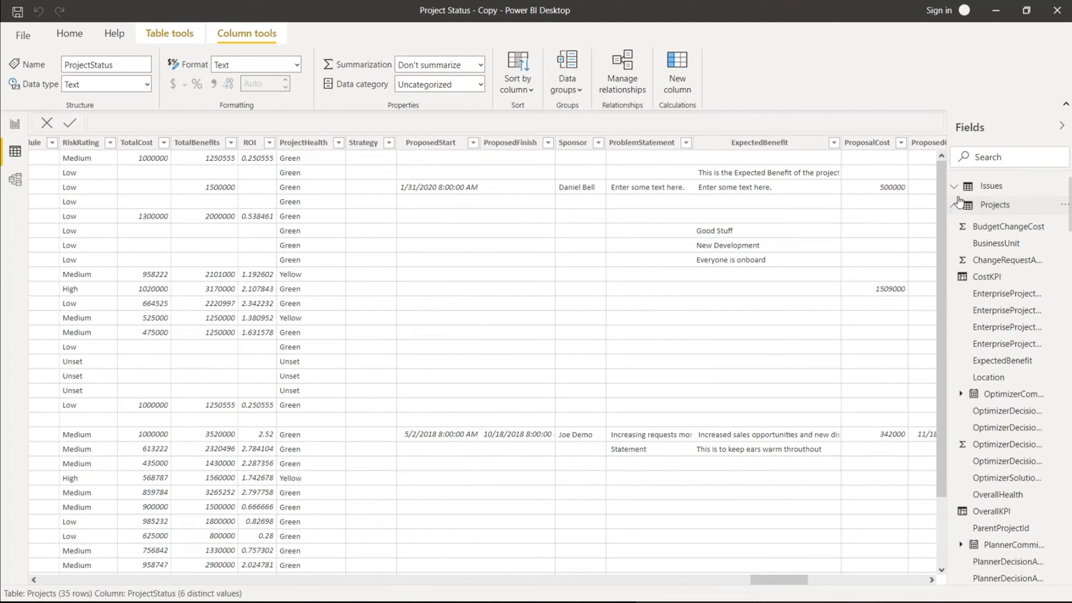
Step: Search the fields for "riskra", highlight the Projects table's RiskRating column, and clear the search
{"action": "left_click", "coordinate": [998, 160]}
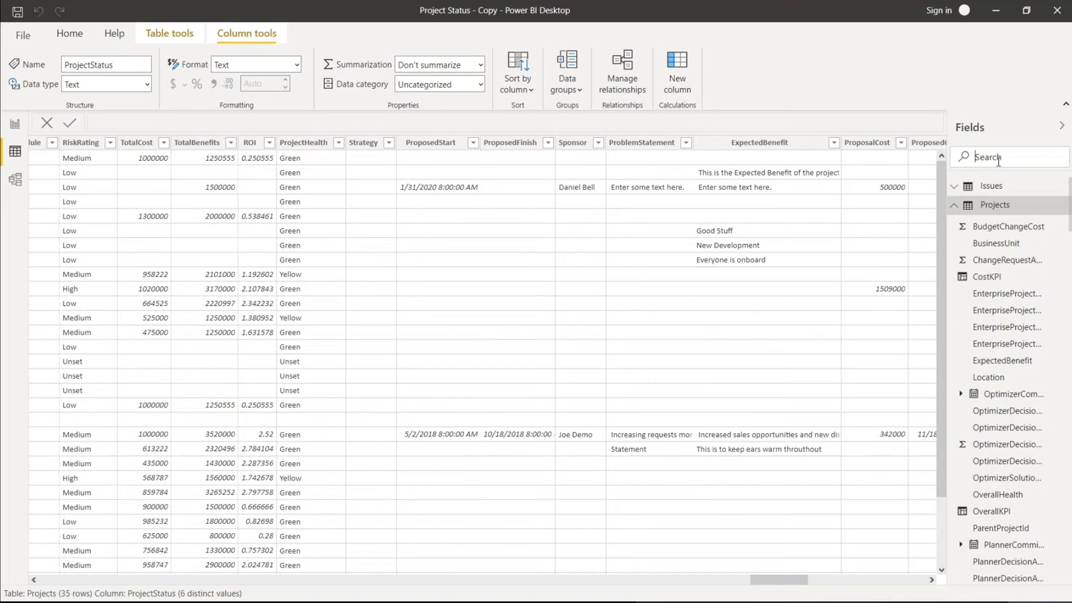
{"action": "type", "text": "riskra"}
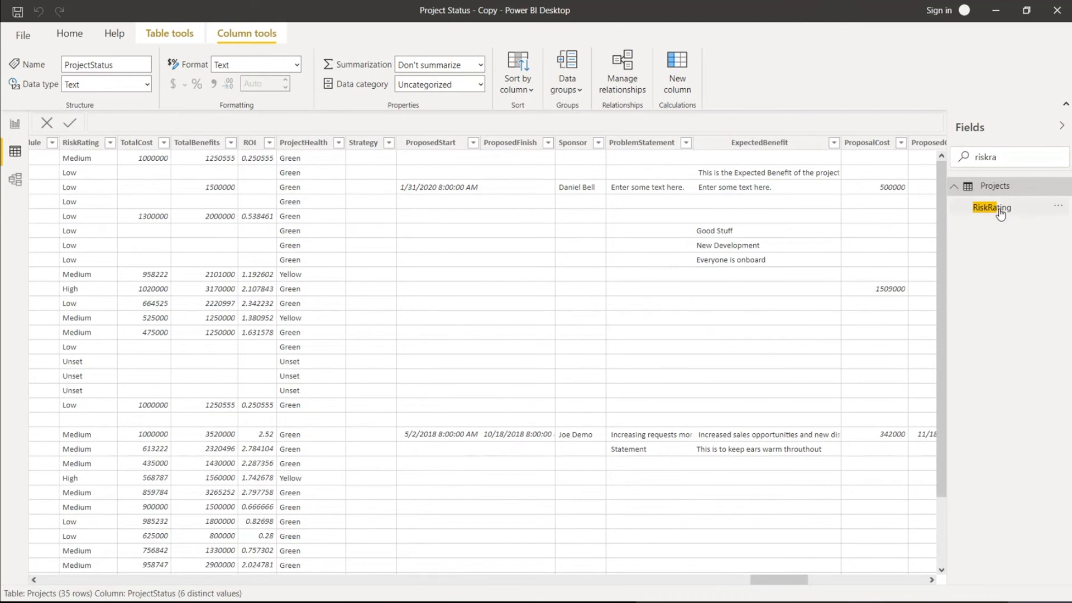
{"action": "left_click", "coordinate": [998, 208]}
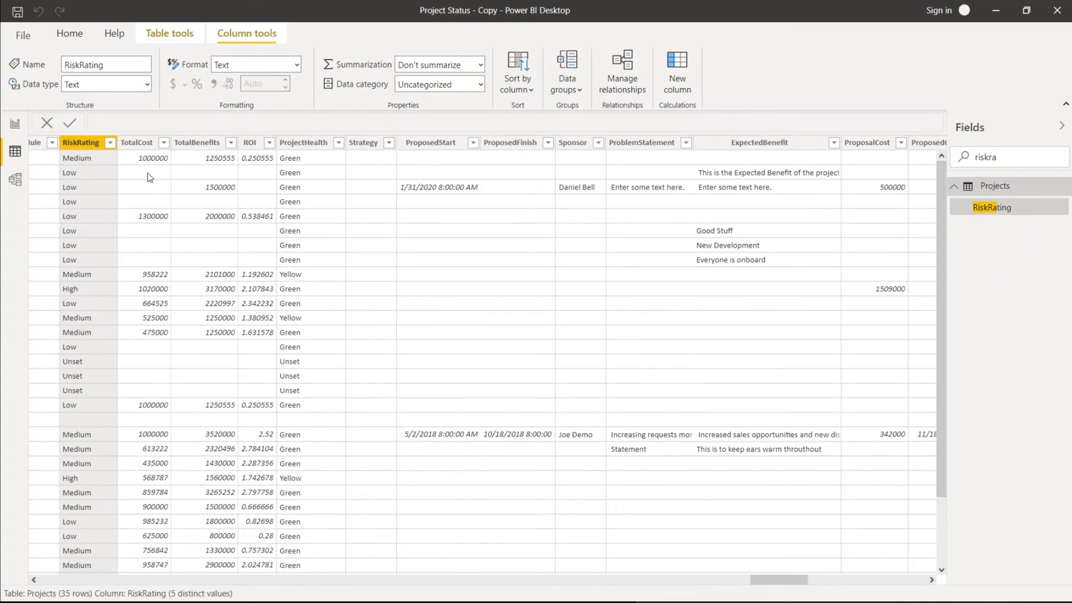
{"action": "key", "text": "BackSpace"}
{"action": "key", "text": "BackSpace"}
{"action": "key", "text": "BackSpace"}
{"action": "key", "text": "BackSpace"}
{"action": "key", "text": "BackSpace"}
{"action": "key", "text": "BackSpace"}
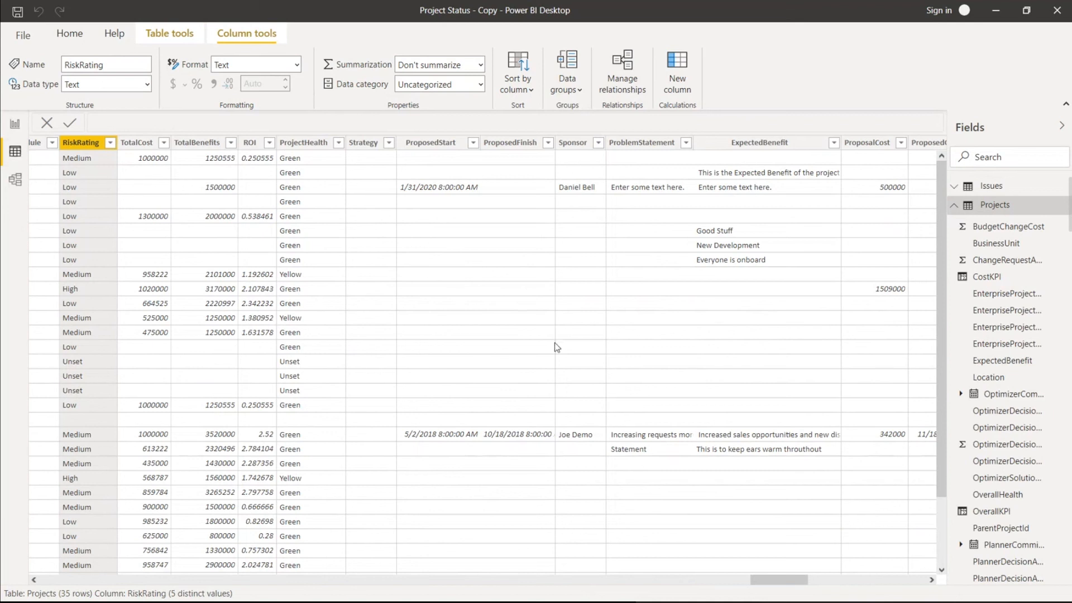
Step: Show the model's relationship diagram with the Properties and Fields panes collapsed and the upgrade notice dismissed
{"action": "scroll", "coordinate": [737, 566], "scroll_direction": "right", "scroll_amount": 5}
{"action": "left_click_drag", "start_coordinate": [712, 567], "coordinate": [488, 564]}
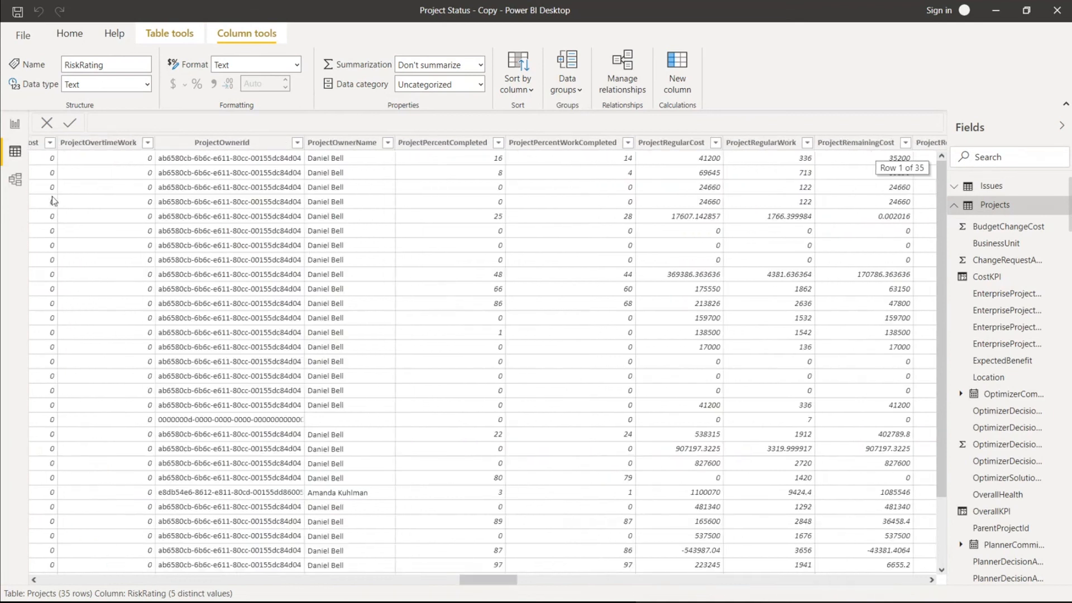
{"action": "left_click", "coordinate": [16, 185]}
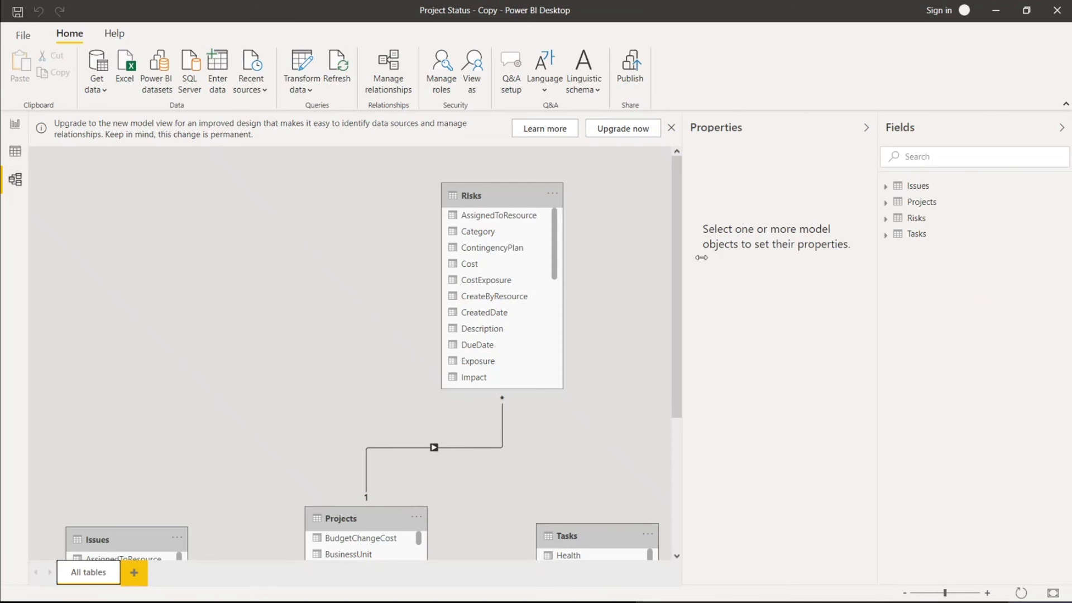
{"action": "left_click", "coordinate": [866, 128]}
{"action": "left_click", "coordinate": [1063, 137]}
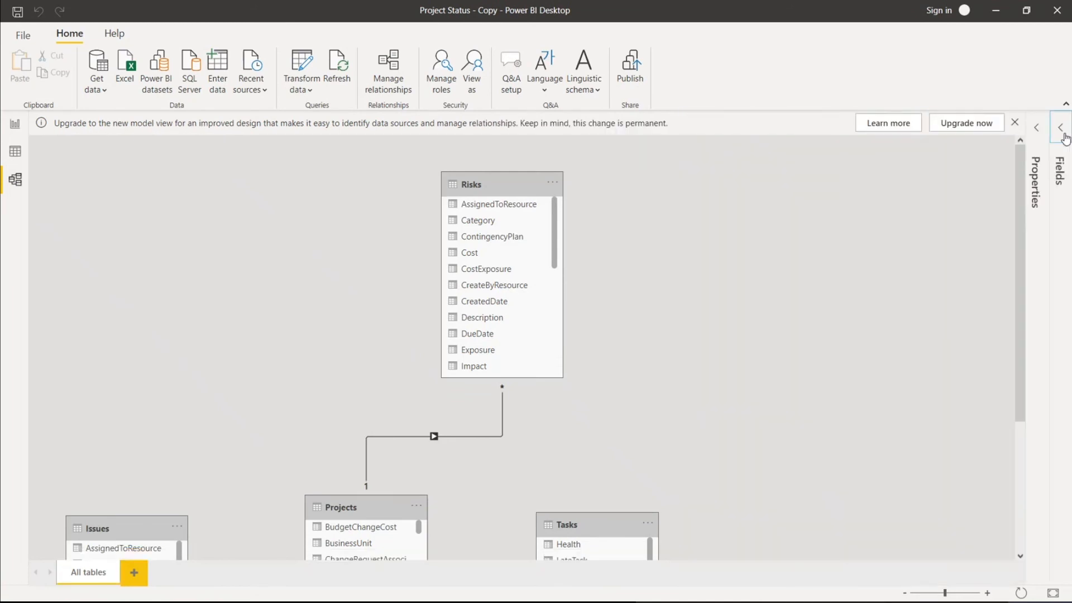
{"action": "left_click", "coordinate": [1017, 126]}
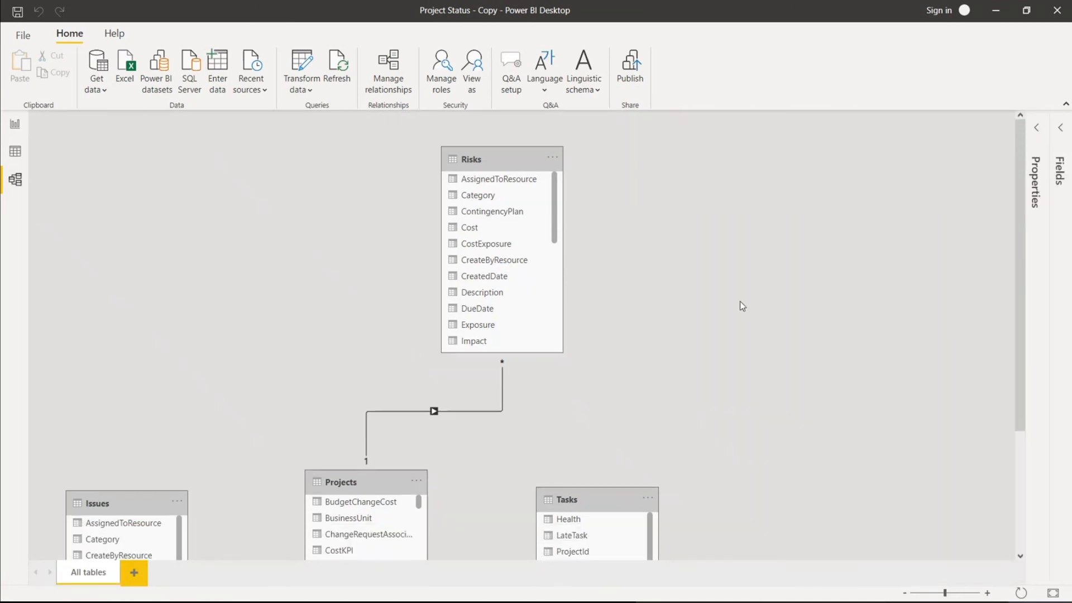
{"action": "scroll", "coordinate": [736, 306], "scroll_direction": "down", "scroll_amount": 2}
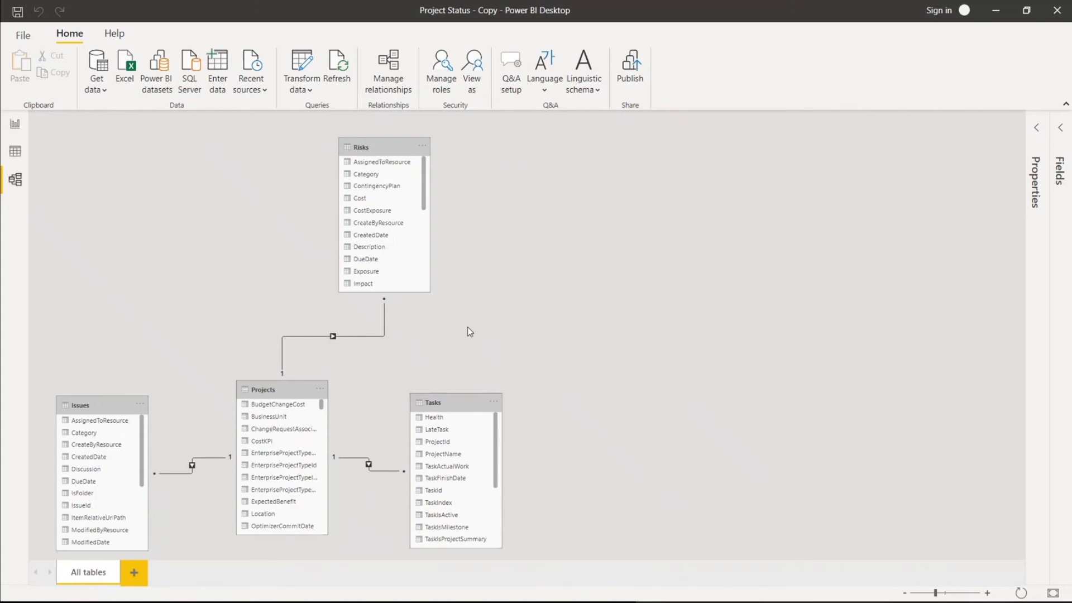
Step: Rearrange the relationship diagram by moving the Issues table slightly up and the Projects table closer to Risks
{"action": "left_click_drag", "start_coordinate": [282, 389], "coordinate": [285, 385]}
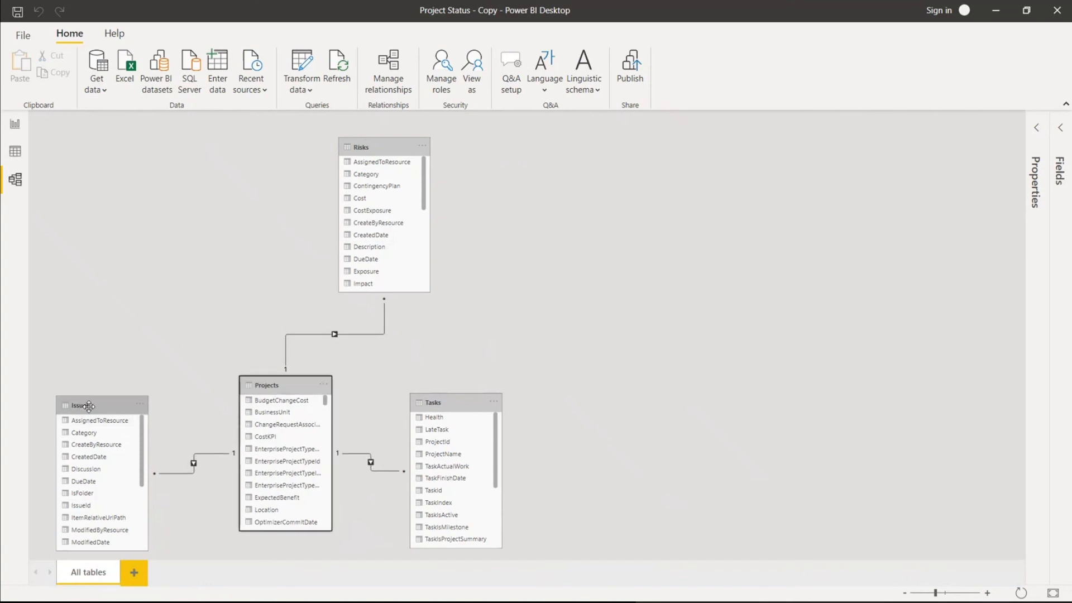
{"action": "left_click_drag", "start_coordinate": [92, 405], "coordinate": [96, 383]}
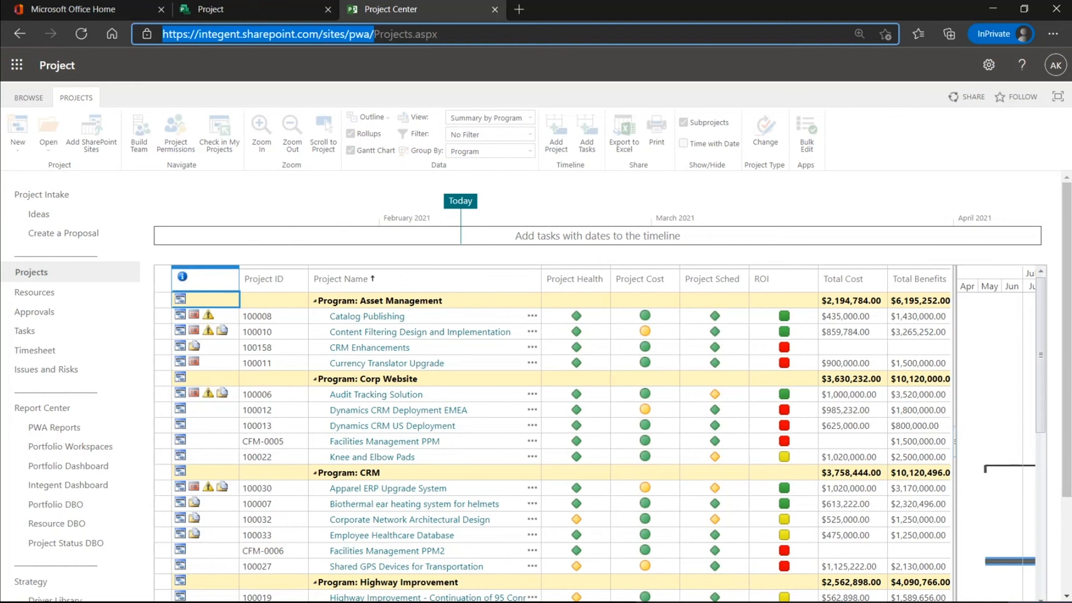
{"action": "left_click", "coordinate": [989, 10]}
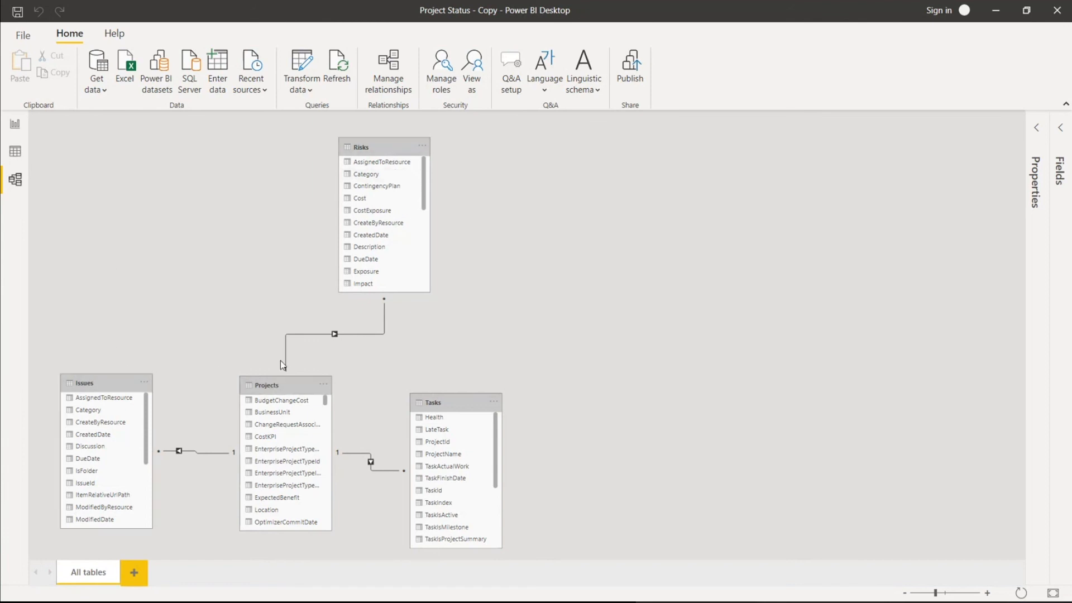
{"action": "left_click_drag", "start_coordinate": [274, 383], "coordinate": [279, 332]}
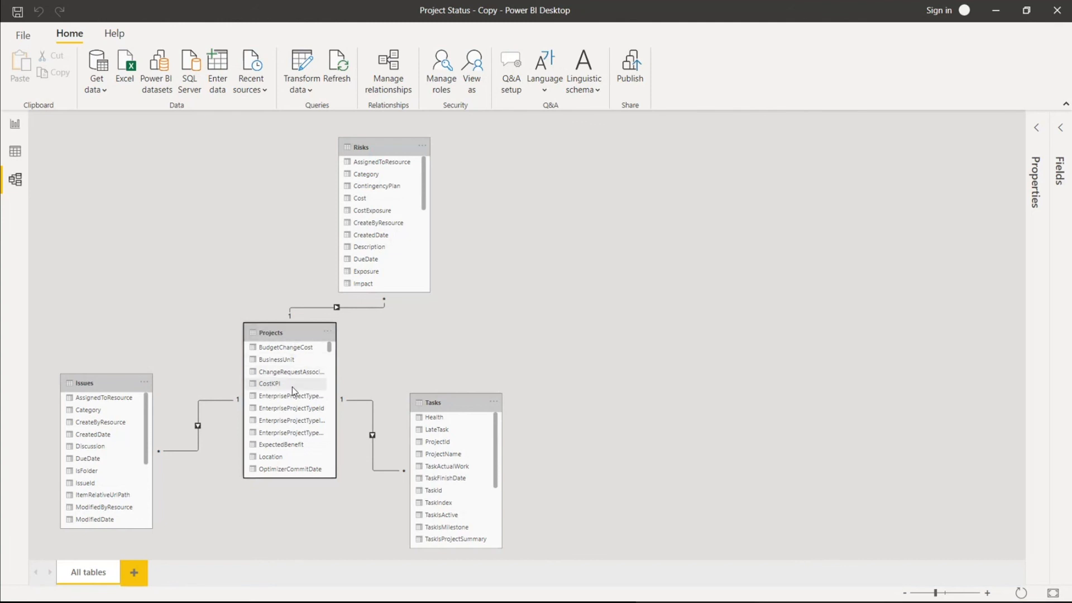
Step: Locate the ProjectId field in the Projects, Risks and Issues tables of the diagram to compare the relationship keys
{"action": "scroll", "coordinate": [292, 389], "scroll_direction": "down", "scroll_amount": 4}
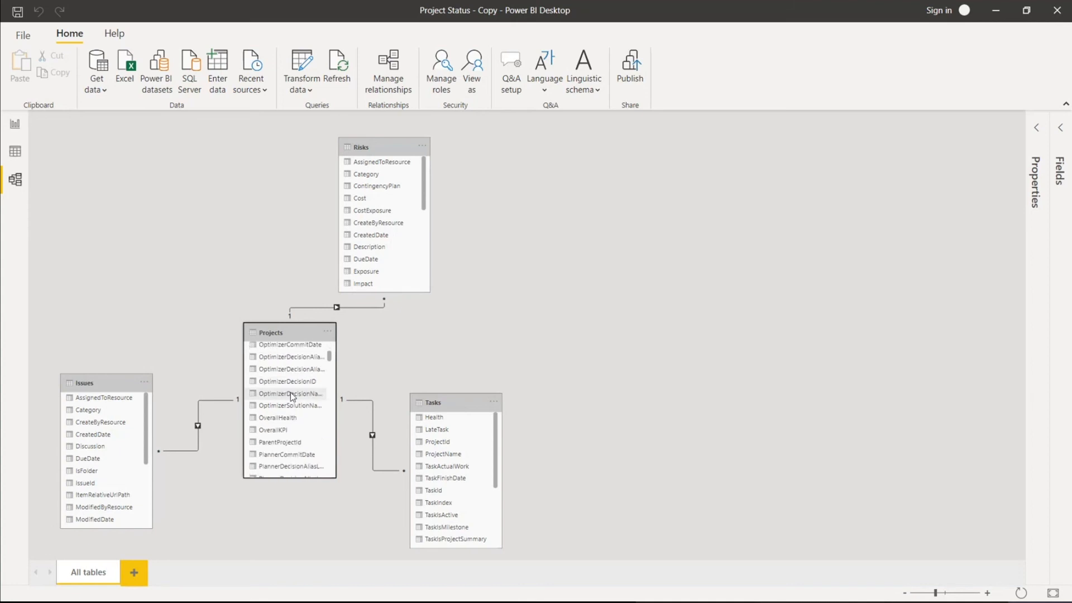
{"action": "scroll", "coordinate": [291, 395], "scroll_direction": "down", "scroll_amount": 4}
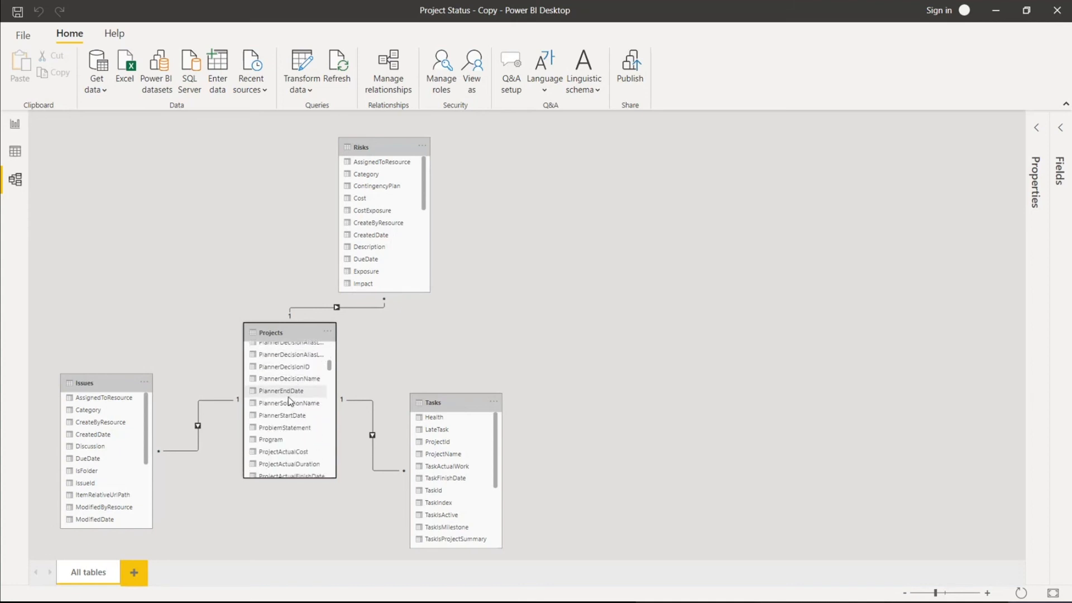
{"action": "scroll", "coordinate": [291, 401], "scroll_direction": "down", "scroll_amount": 5}
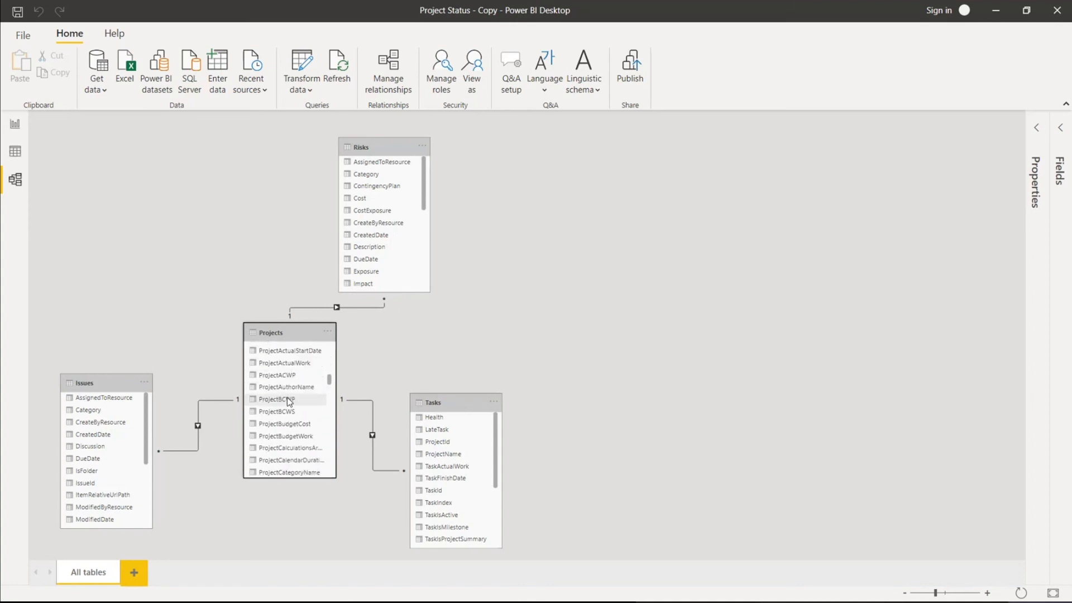
{"action": "scroll", "coordinate": [290, 402], "scroll_direction": "down", "scroll_amount": 5}
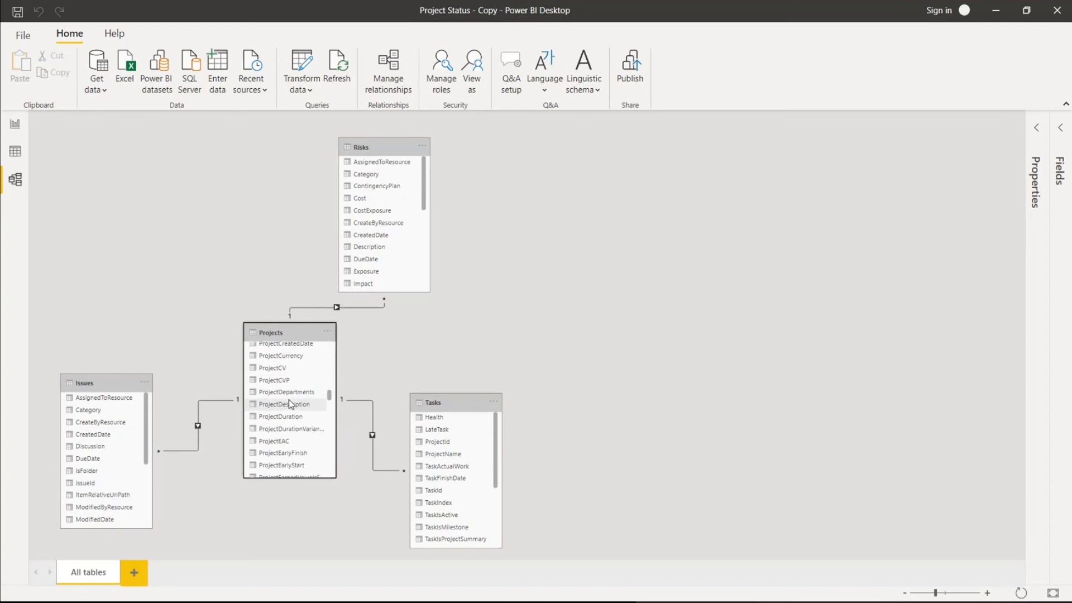
{"action": "scroll", "coordinate": [290, 403], "scroll_direction": "down", "scroll_amount": 5}
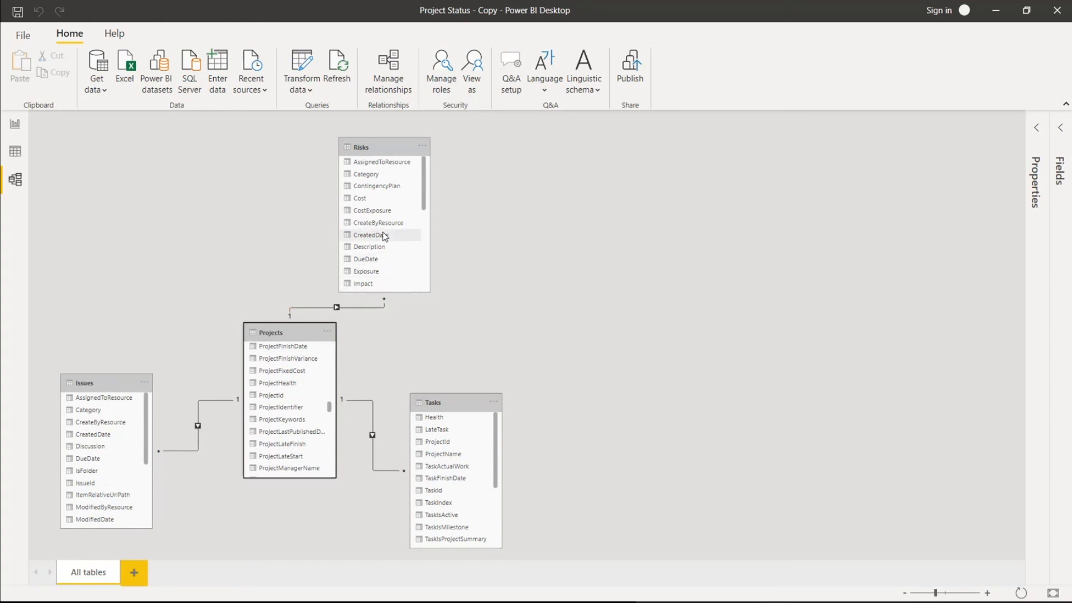
{"action": "left_click_drag", "start_coordinate": [427, 196], "coordinate": [417, 256]}
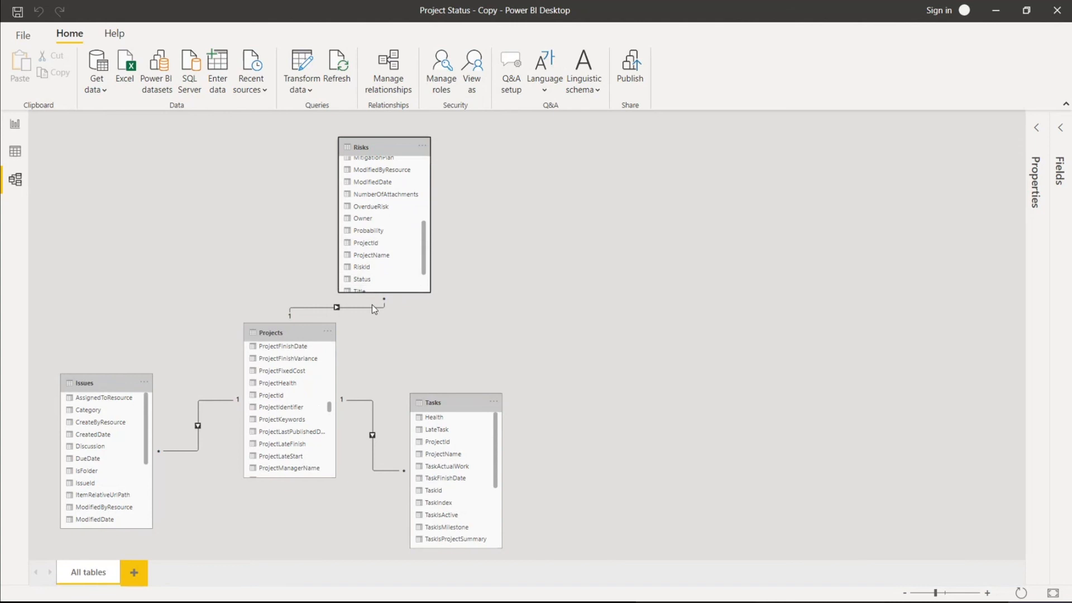
{"action": "mouse_move", "coordinate": [372, 307]}
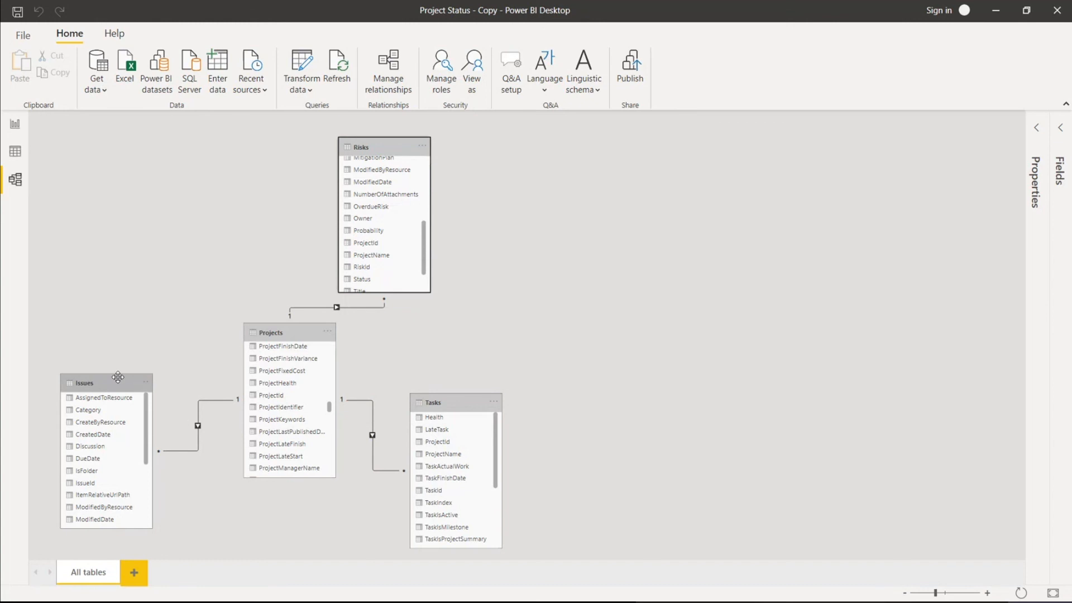
{"action": "scroll", "coordinate": [83, 467], "scroll_direction": "down", "scroll_amount": 4}
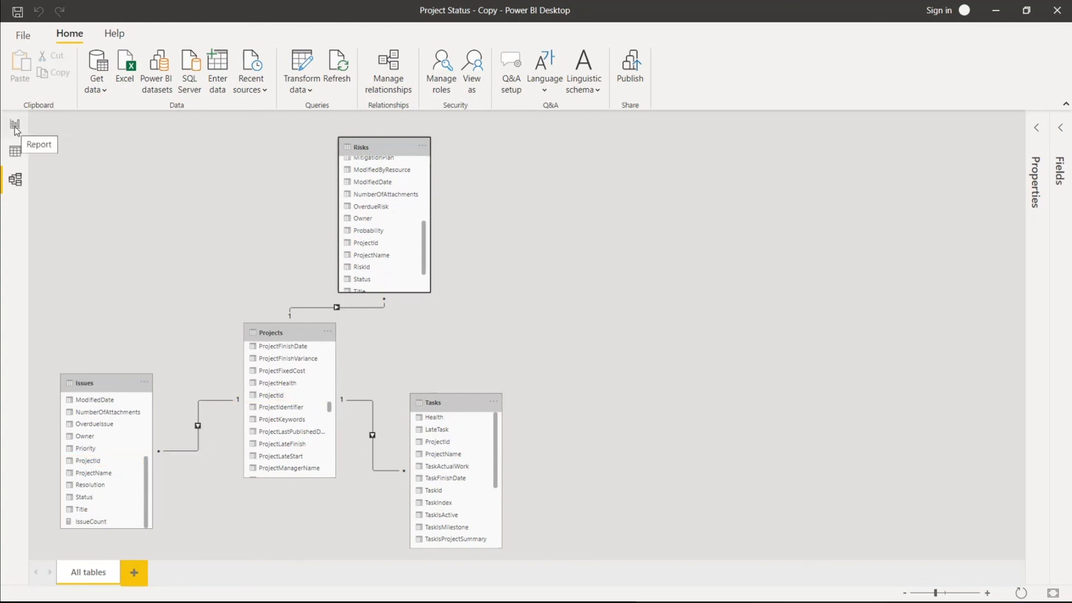
Step: Inspect the relationship between Tasks and Projects, including its tables, ProjectId columns and cardinality, and close it without saving
{"action": "left_click", "coordinate": [359, 400]}
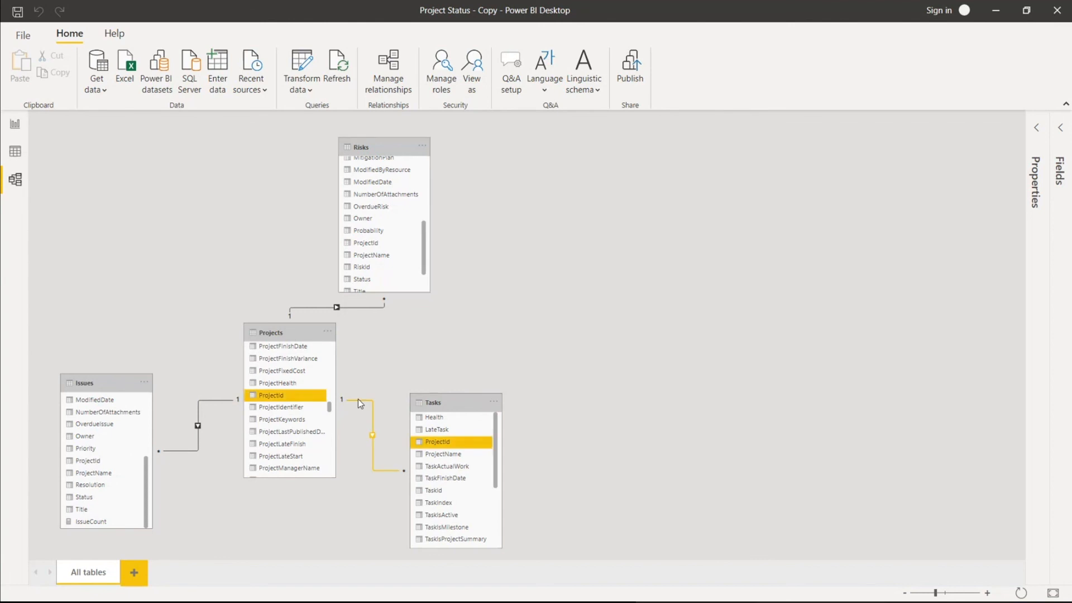
{"action": "double_click", "coordinate": [364, 397]}
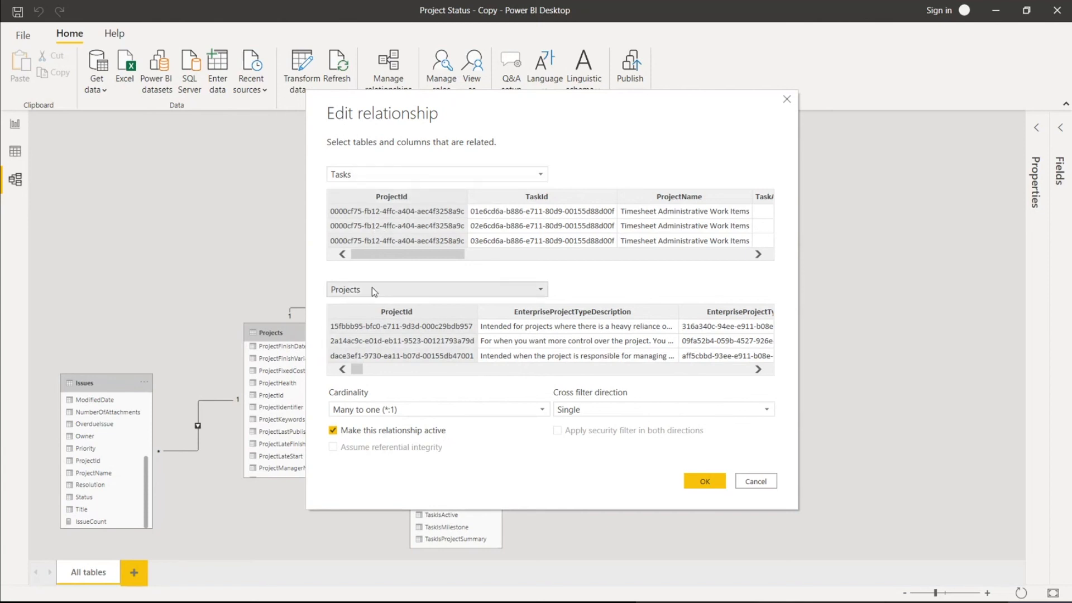
{"action": "left_click", "coordinate": [541, 173]}
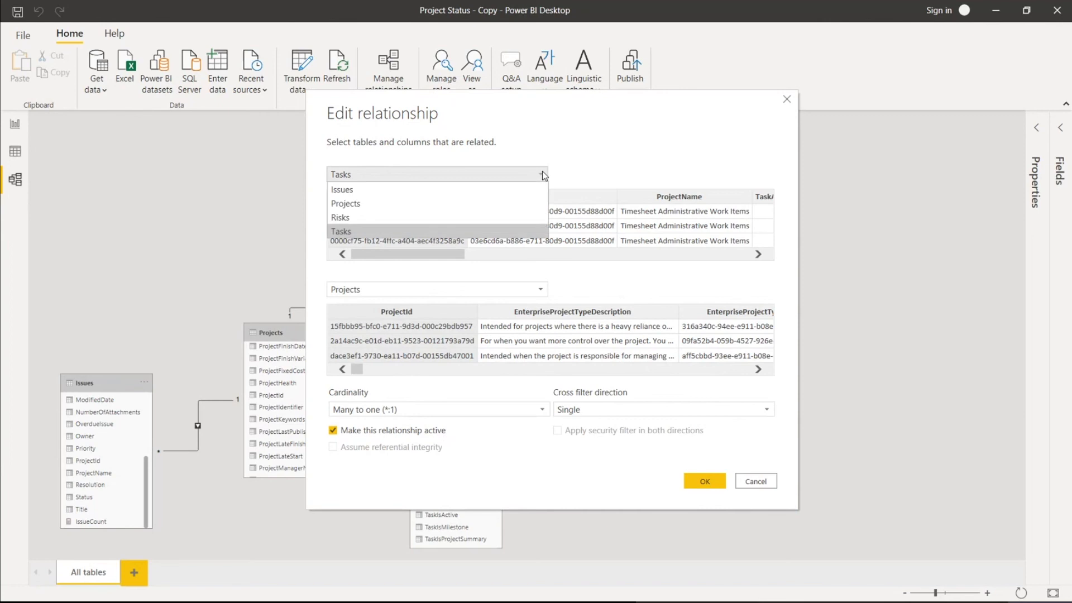
{"action": "left_click", "coordinate": [541, 173]}
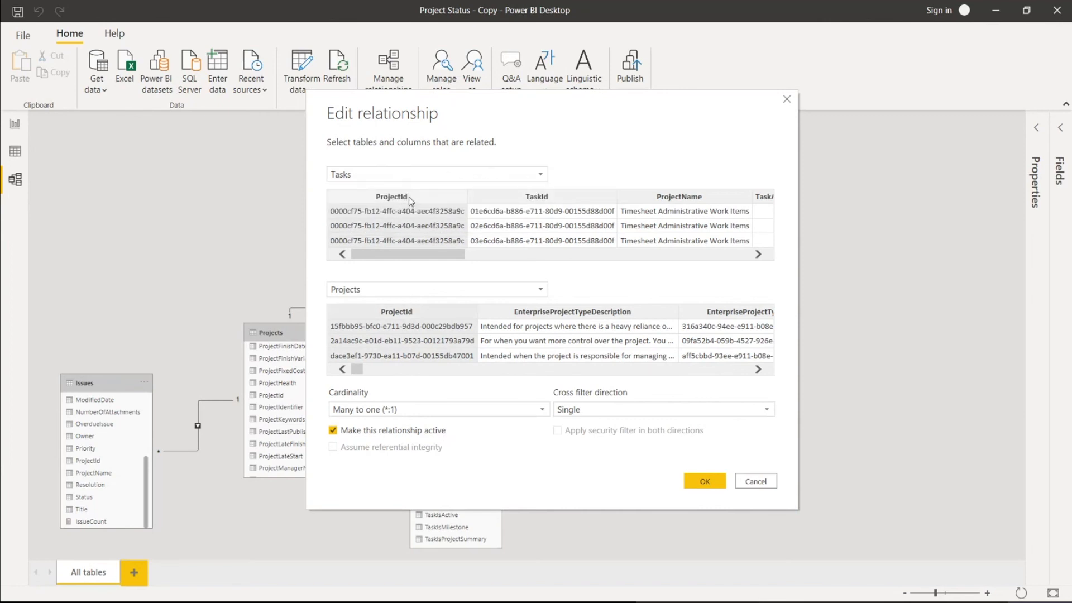
{"action": "left_click", "coordinate": [399, 312]}
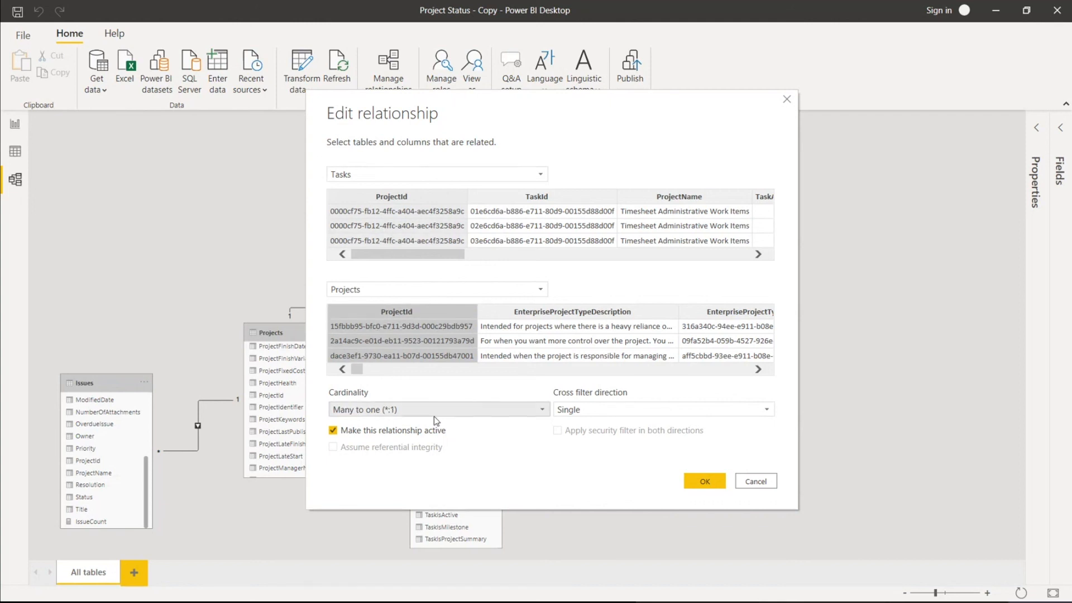
{"action": "left_click", "coordinate": [756, 482]}
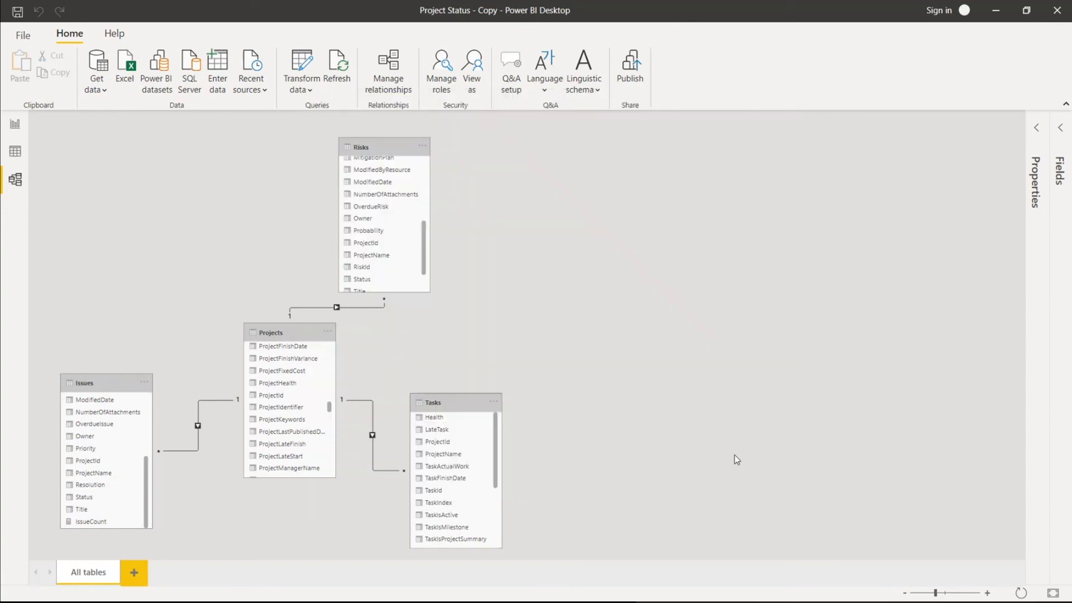
Step: Display the Project Status page of the report
{"action": "left_click", "coordinate": [15, 128]}
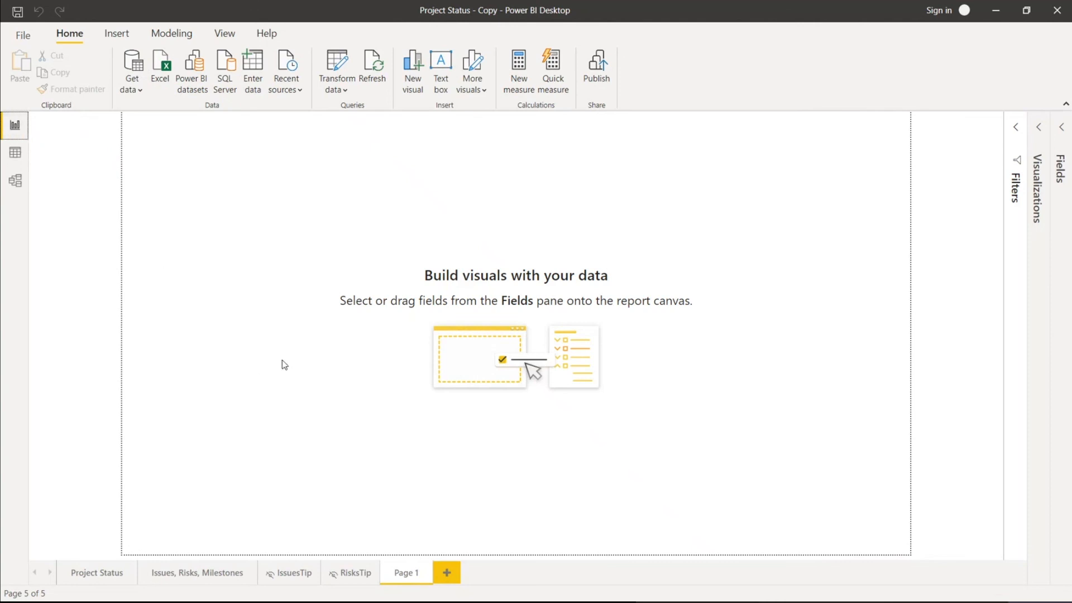
{"action": "left_click", "coordinate": [97, 573]}
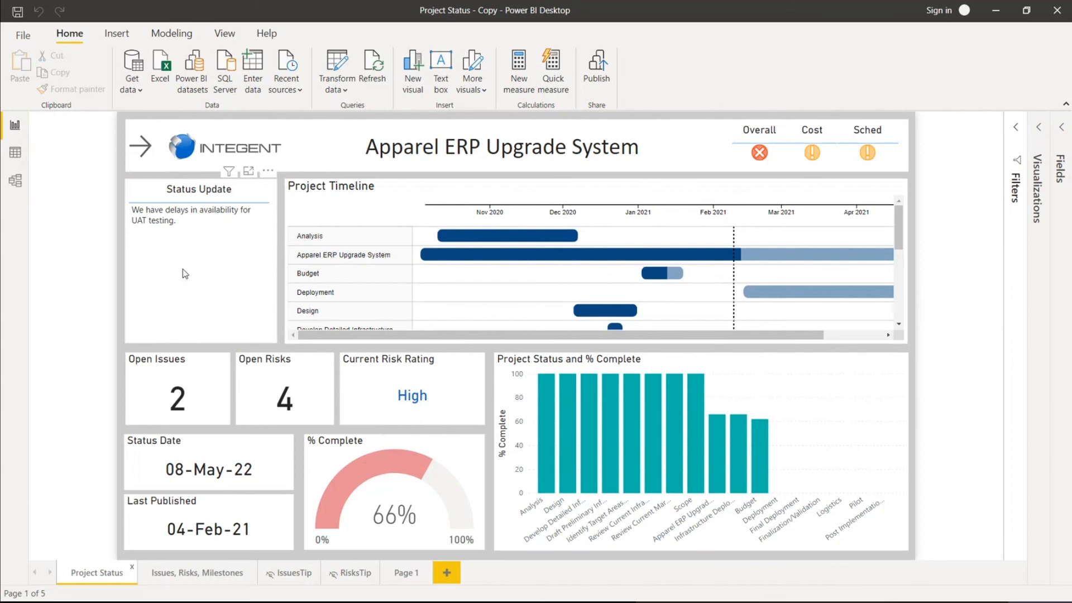
Step: Show the Visualizations, Fields and Filters panes and examine the fields and filters behind the project title card and percent-complete chart
{"action": "mouse_move", "coordinate": [614, 304]}
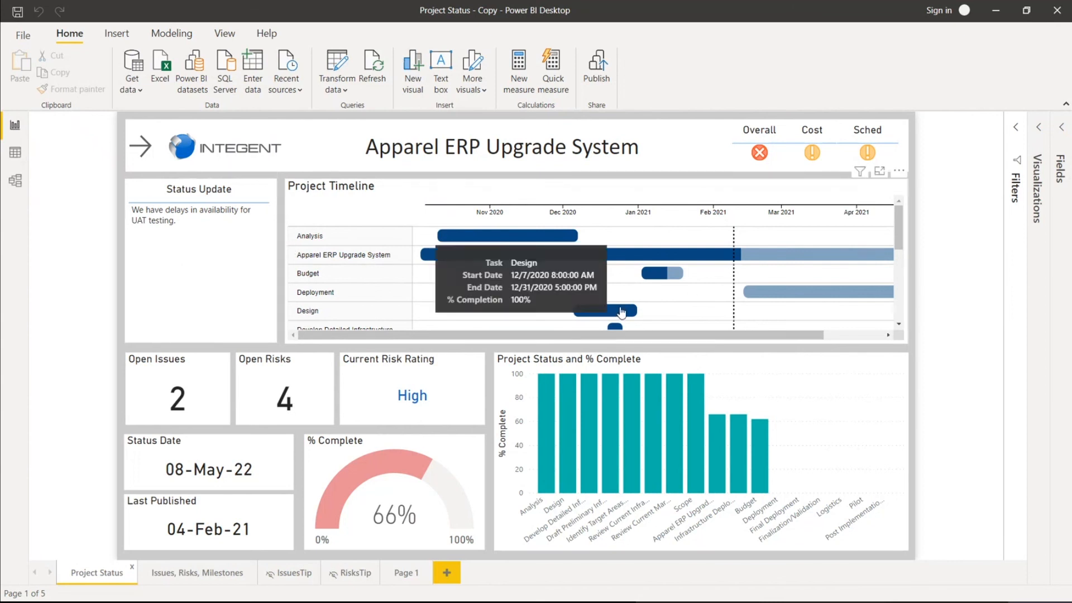
{"action": "left_click", "coordinate": [392, 147]}
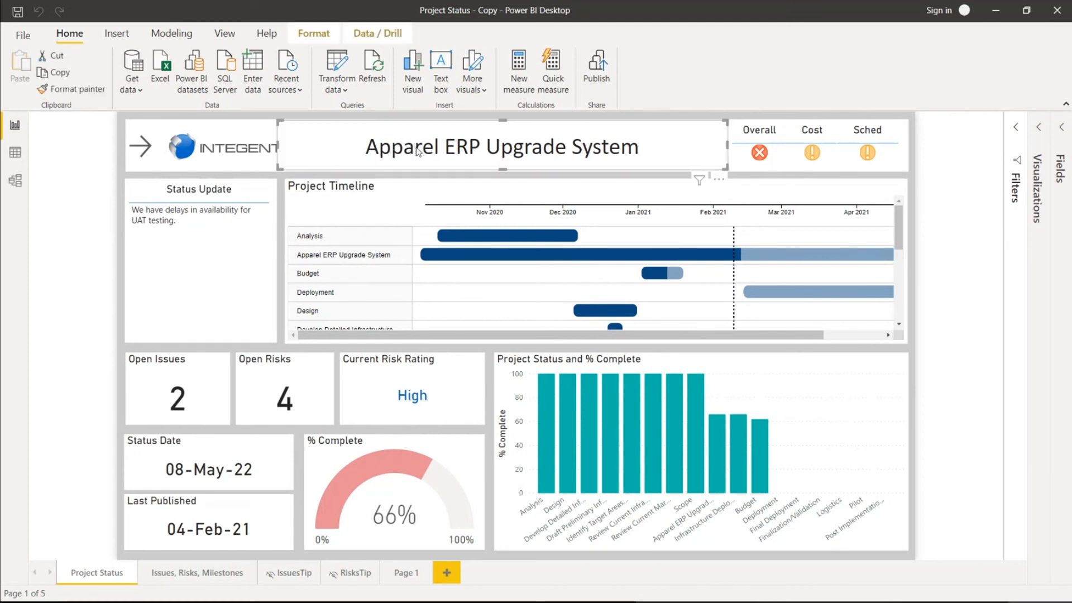
{"action": "left_click", "coordinate": [1040, 130]}
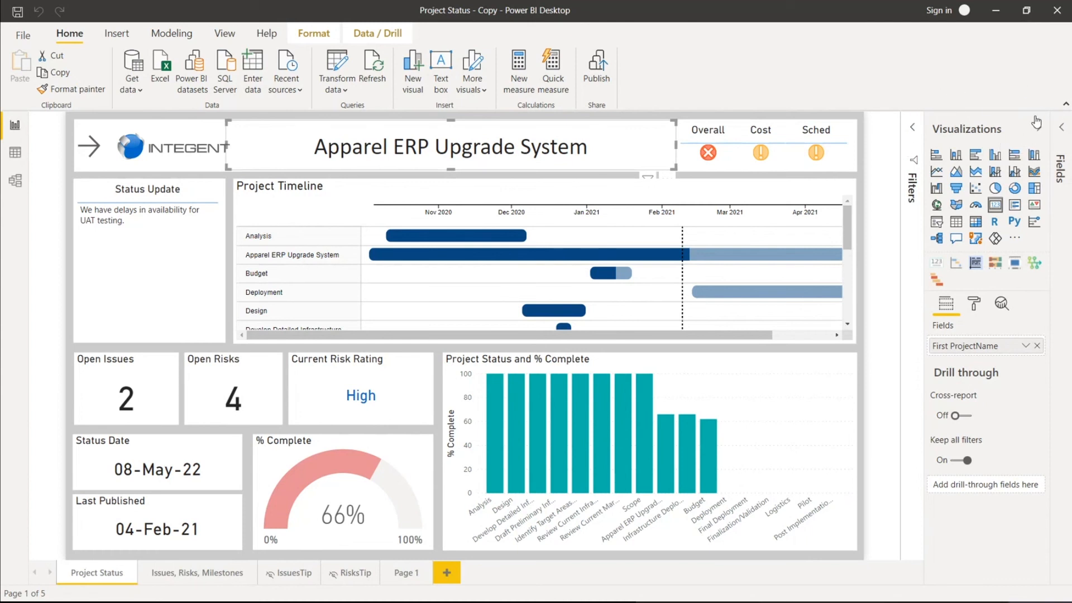
{"action": "left_click", "coordinate": [1062, 130]}
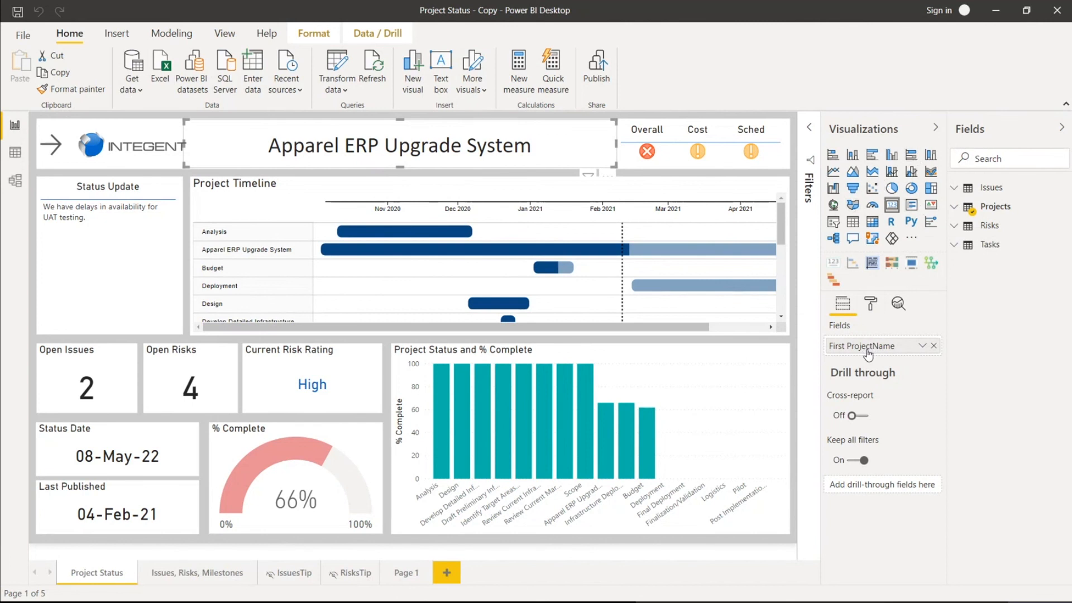
{"action": "left_click", "coordinate": [809, 128]}
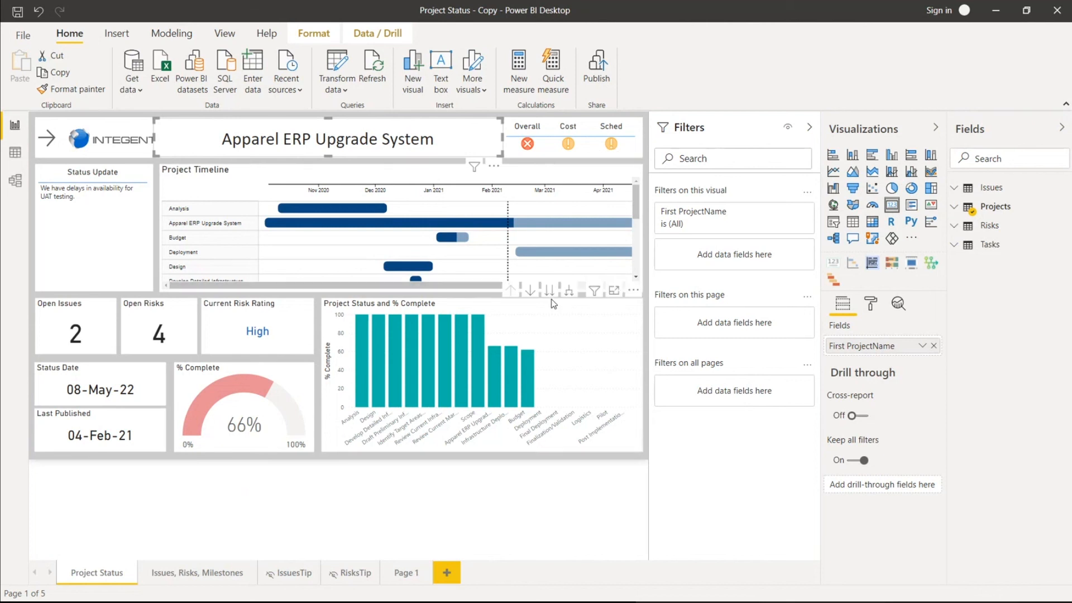
{"action": "left_click", "coordinate": [552, 304]}
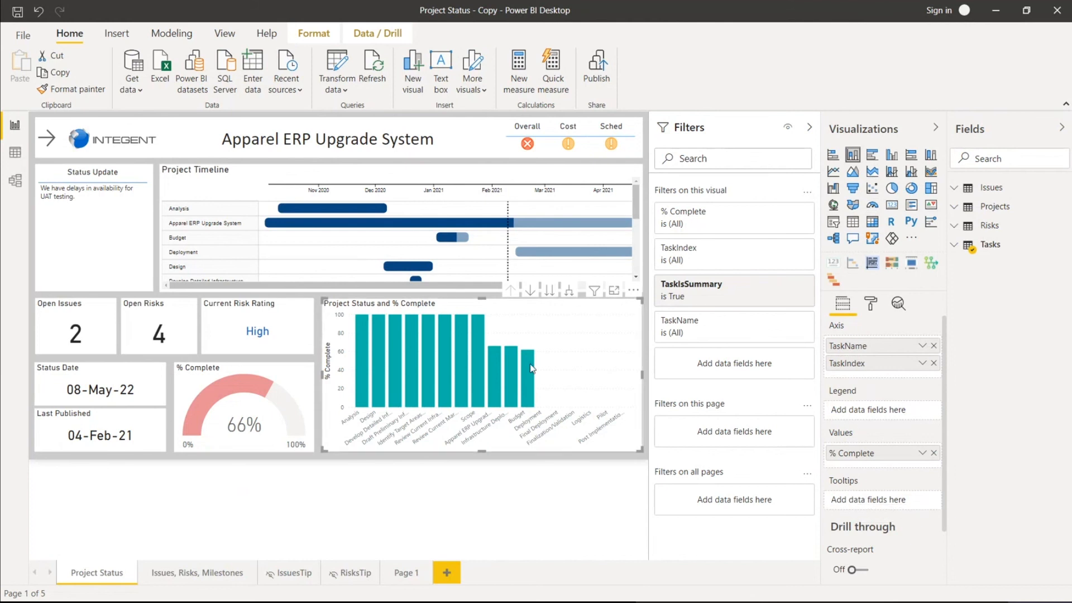
{"action": "left_click", "coordinate": [368, 146]}
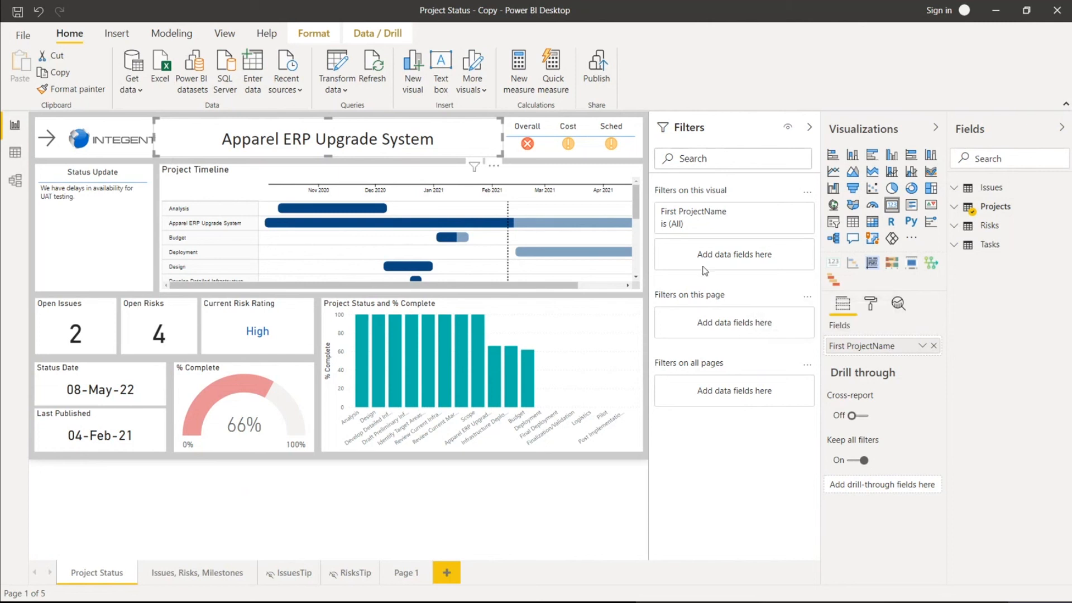
Step: Switch the report's project selection to Content Filtering Design and Implementation and close the Project Name list
{"action": "left_click", "coordinate": [47, 138], "text": "ctrl"}
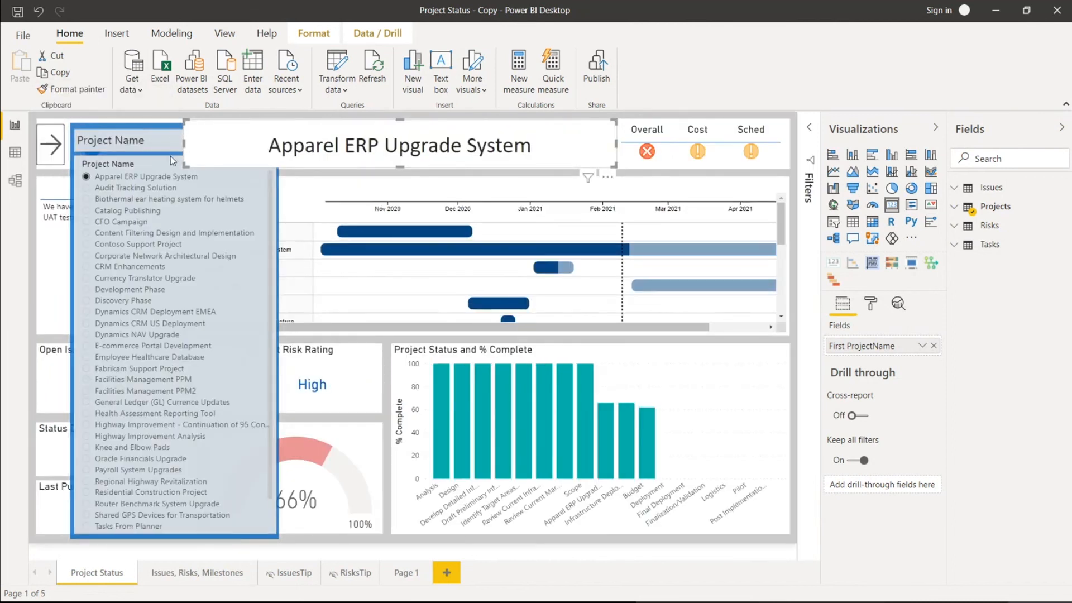
{"action": "left_click", "coordinate": [149, 233]}
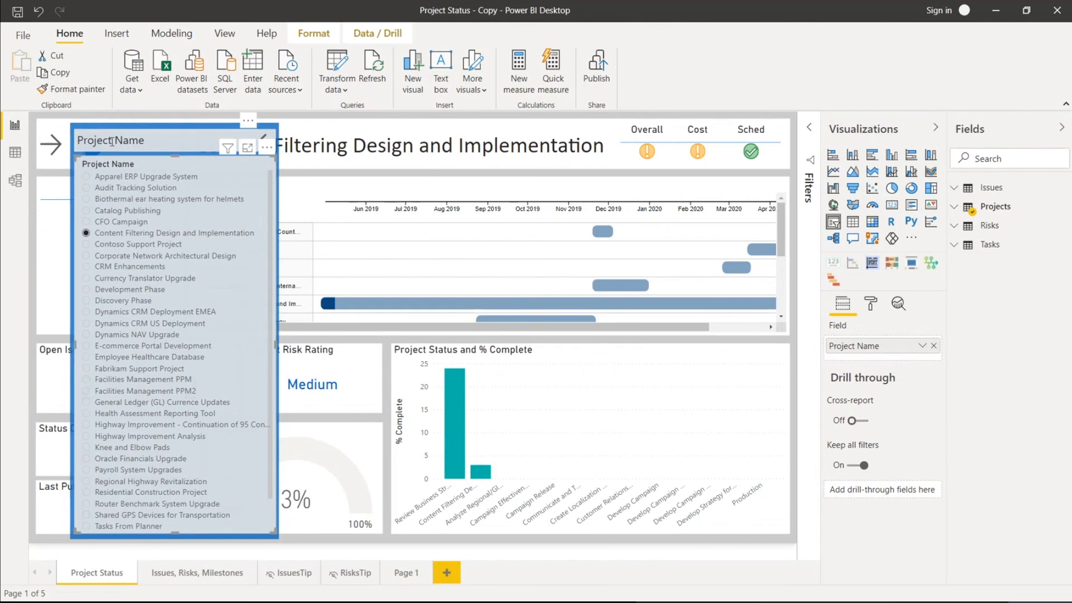
{"action": "left_click", "coordinate": [265, 138], "text": "ctrl"}
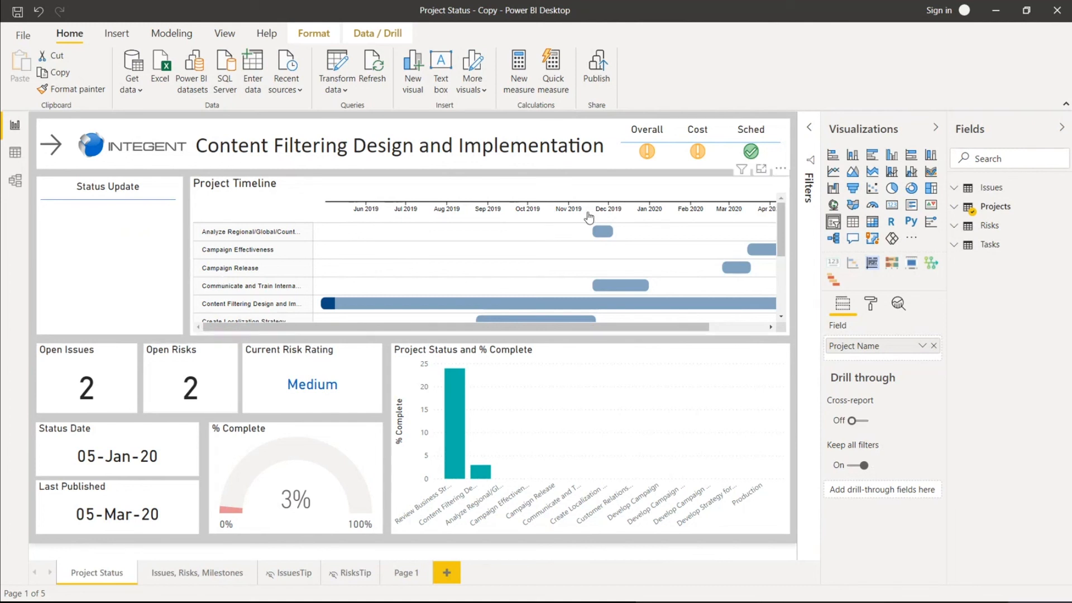
Step: Examine the fields behind the Project Timeline and Open Issues visuals, and look over the Issues, Risks, Milestones page
{"action": "left_click", "coordinate": [397, 183]}
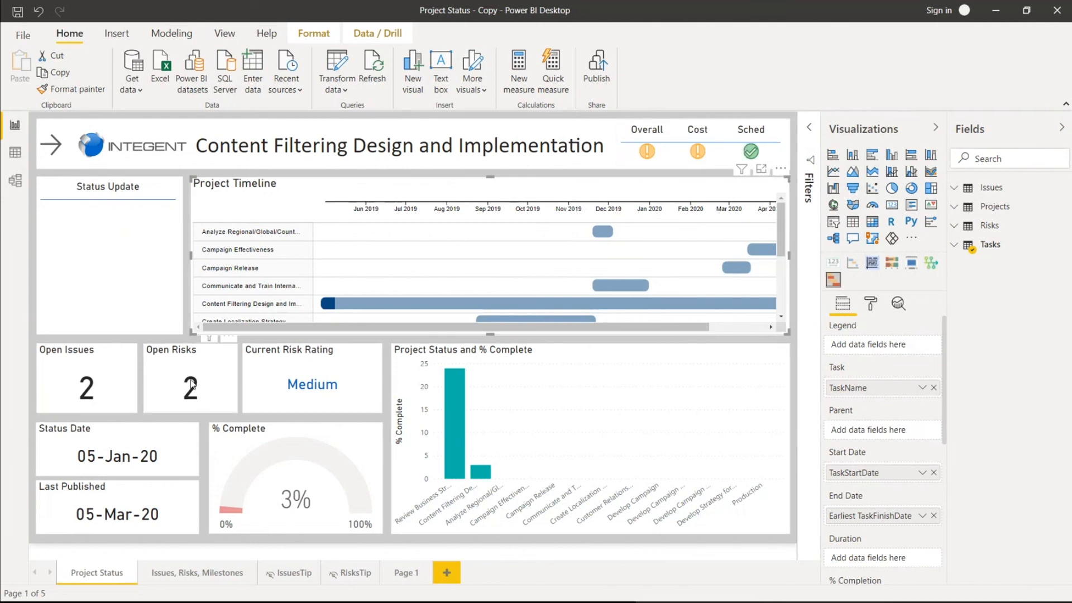
{"action": "left_click", "coordinate": [109, 394]}
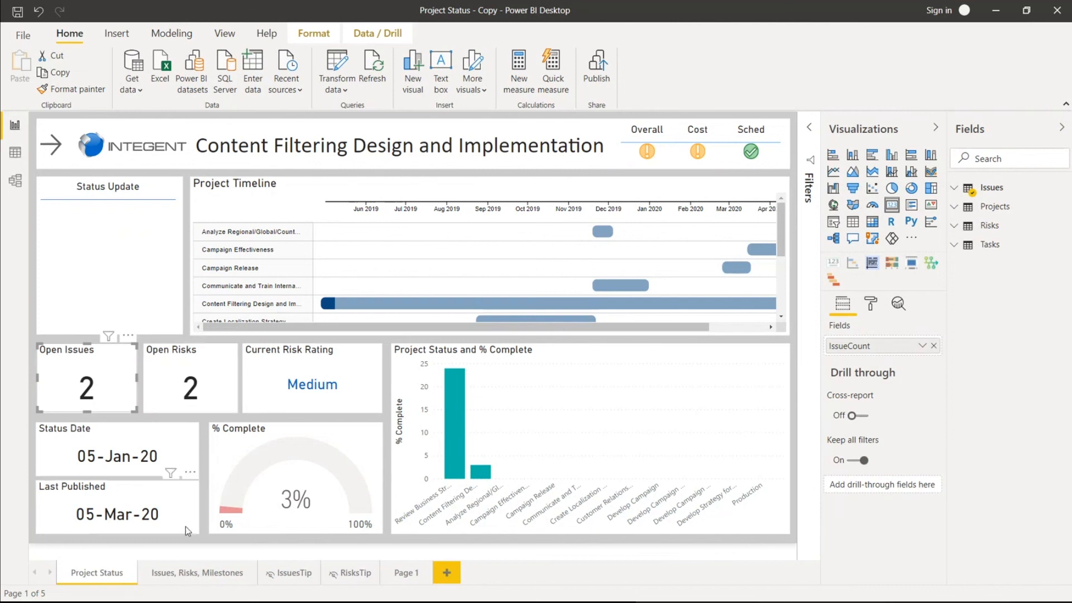
{"action": "left_click", "coordinate": [190, 571]}
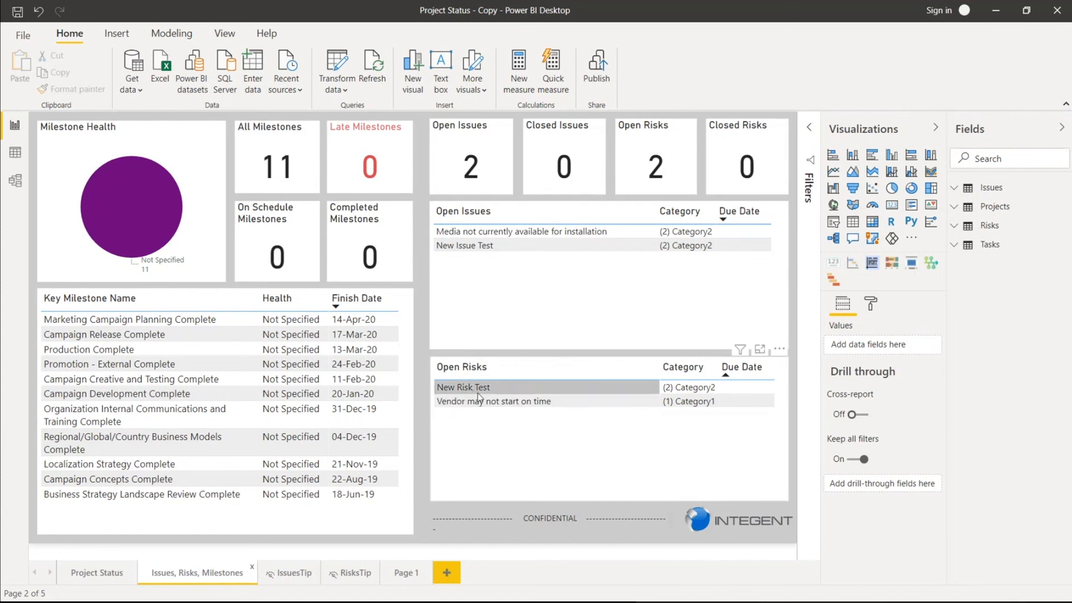
{"action": "left_click", "coordinate": [118, 575]}
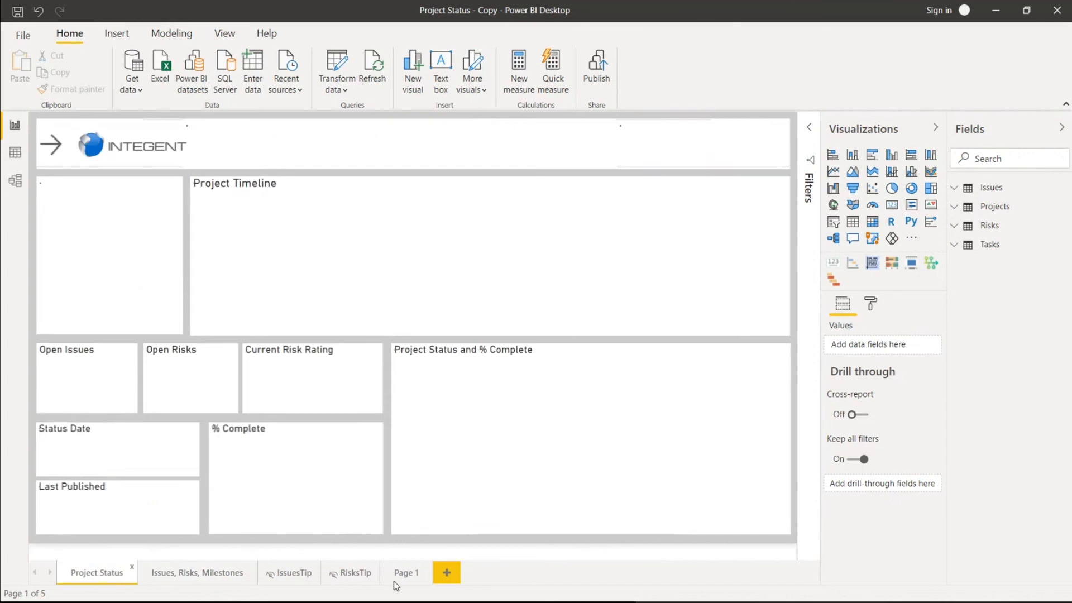
Step: Add an empty table visual to Page 1 and move it slightly down from the upper edge of the canvas
{"action": "left_click", "coordinate": [406, 573]}
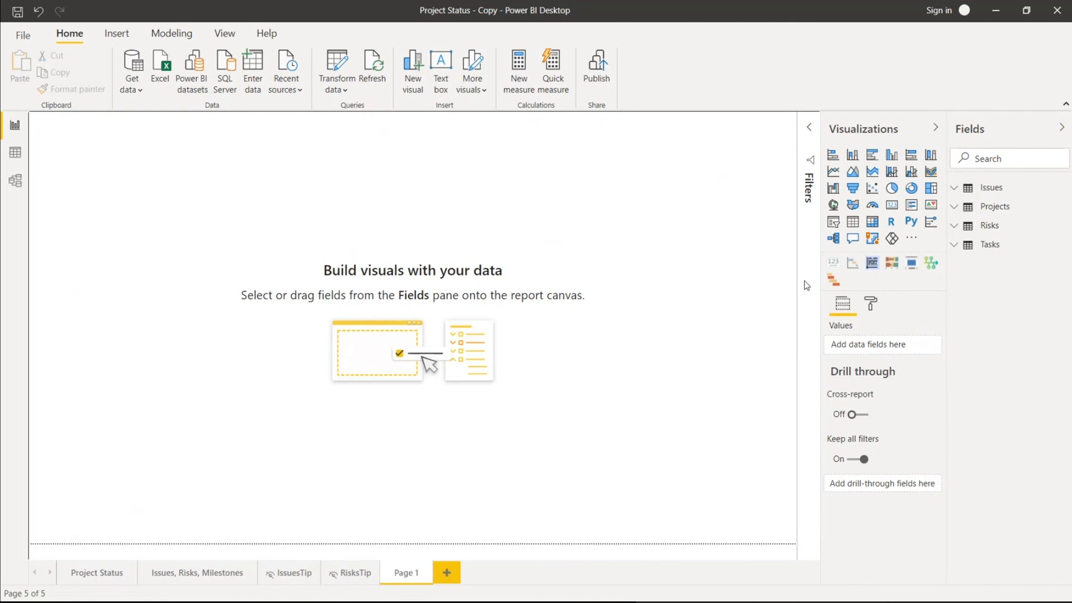
{"action": "left_click", "coordinate": [853, 222]}
{"action": "left_click_drag", "start_coordinate": [175, 124], "coordinate": [186, 171]}
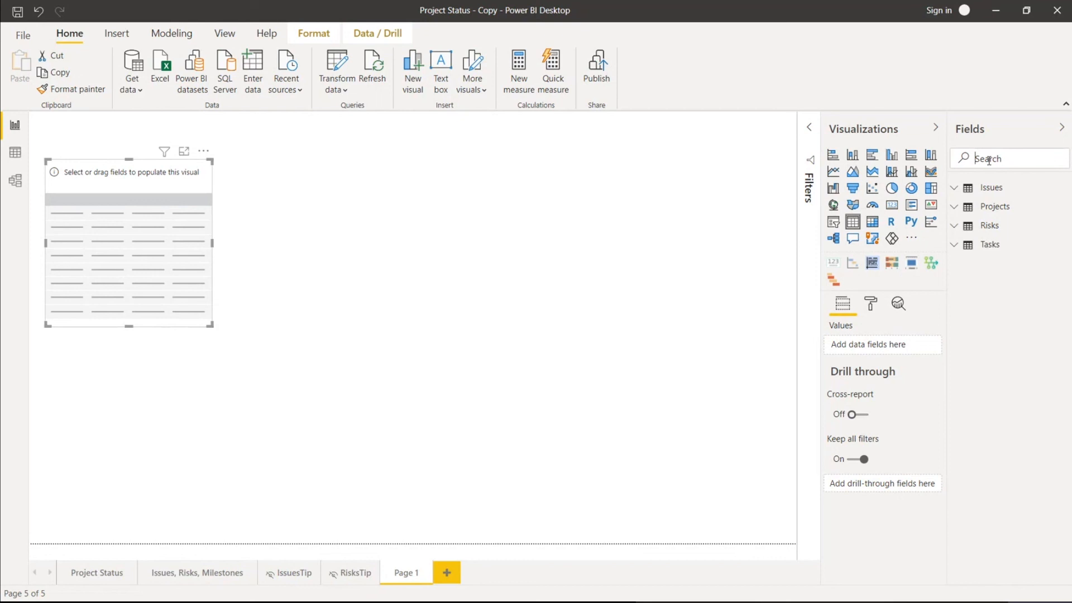
Step: Add the ProjectName field from the Projects table to the table visual and widen the visual across most of the canvas
{"action": "type", "text": "projectn"}
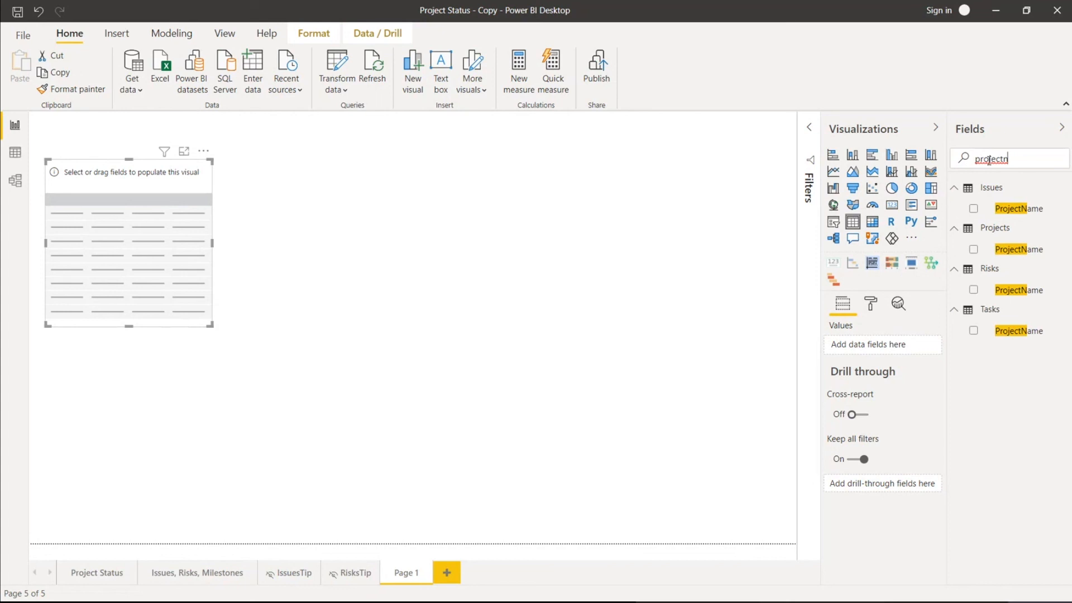
{"action": "key", "text": "BackSpace"}
{"action": "type", "text": "n"}
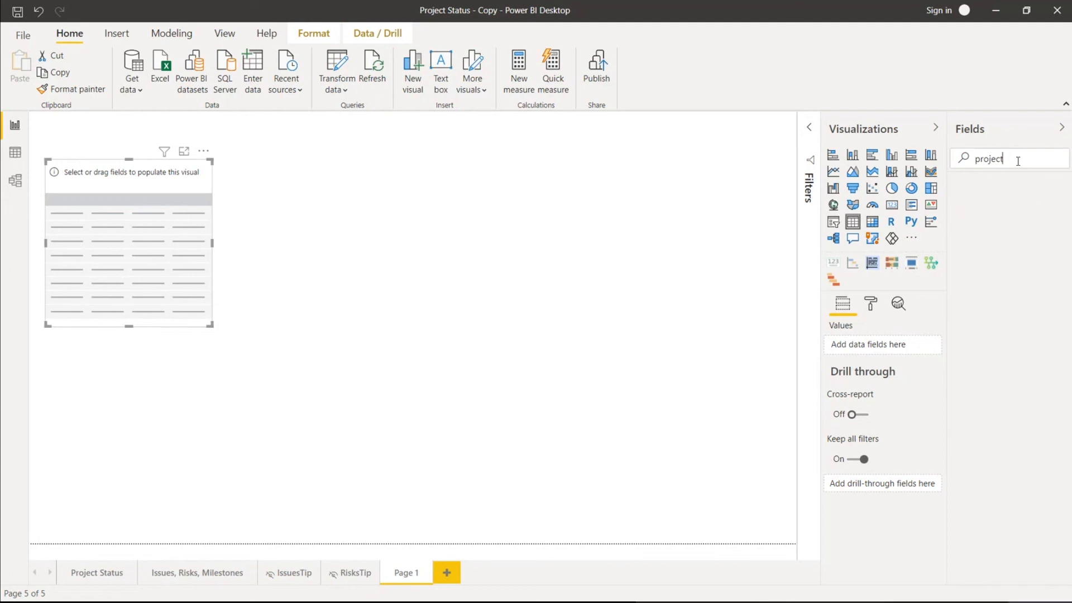
{"action": "type", "text": "nam"}
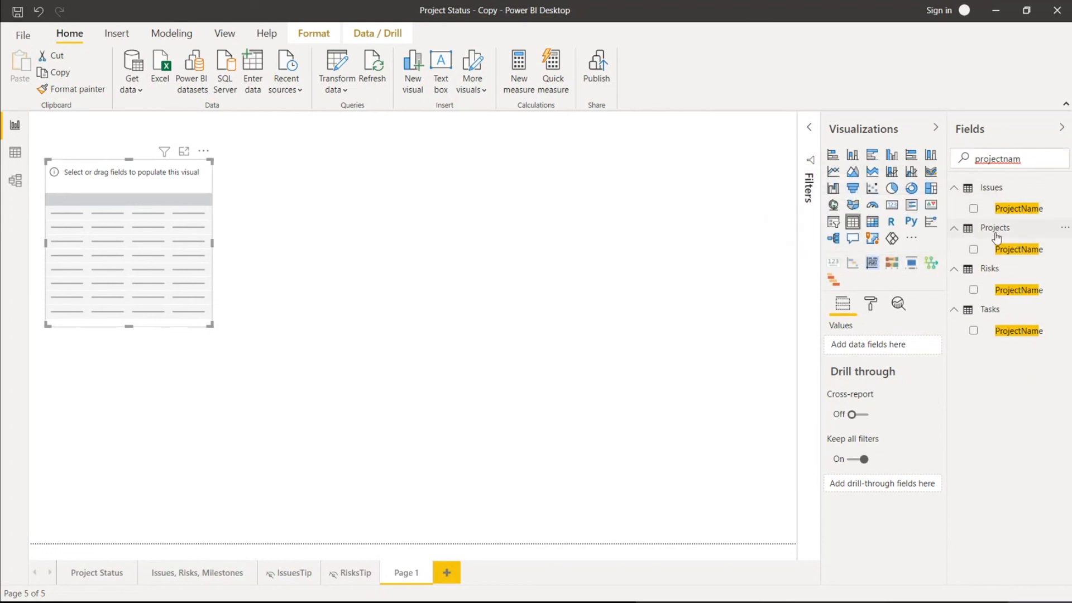
{"action": "mouse_move", "coordinate": [997, 238]}
{"action": "left_click_drag", "start_coordinate": [1025, 255], "coordinate": [899, 347]}
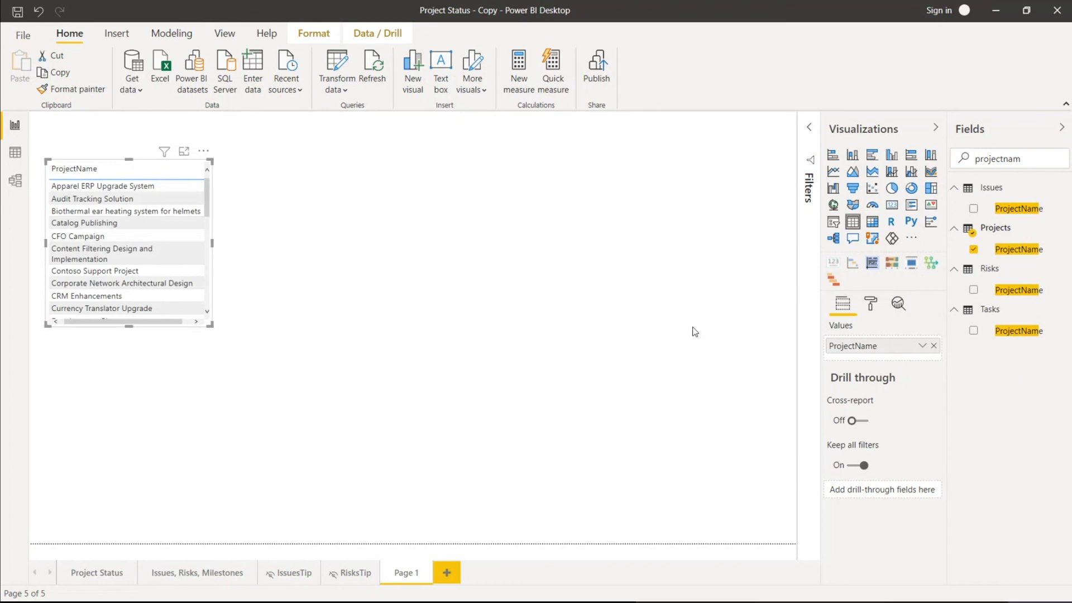
{"action": "left_click_drag", "start_coordinate": [215, 247], "coordinate": [573, 243]}
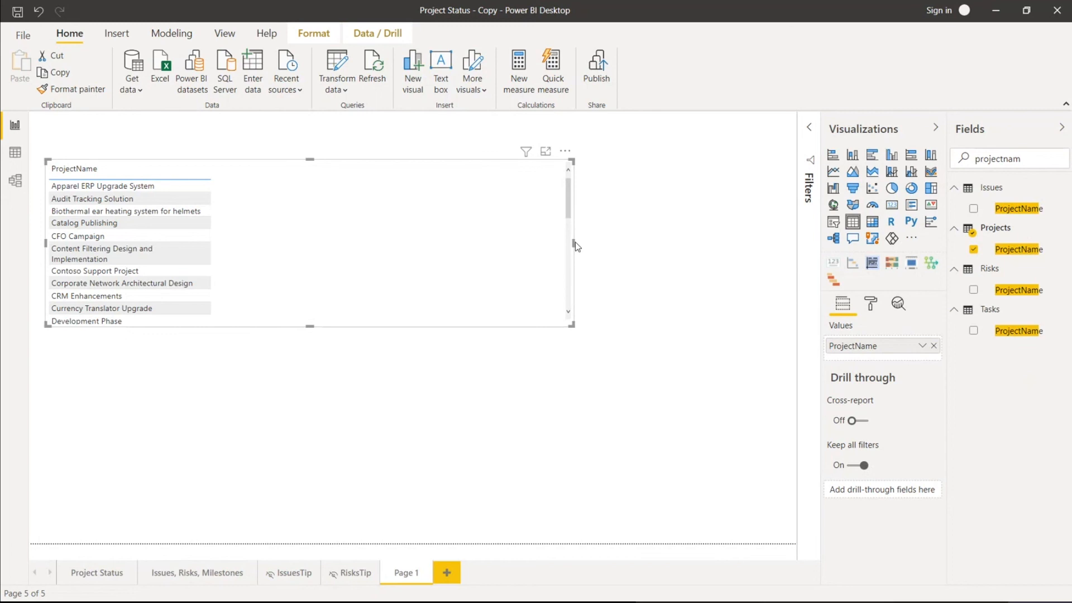
{"action": "left_click_drag", "start_coordinate": [575, 243], "coordinate": [642, 238]}
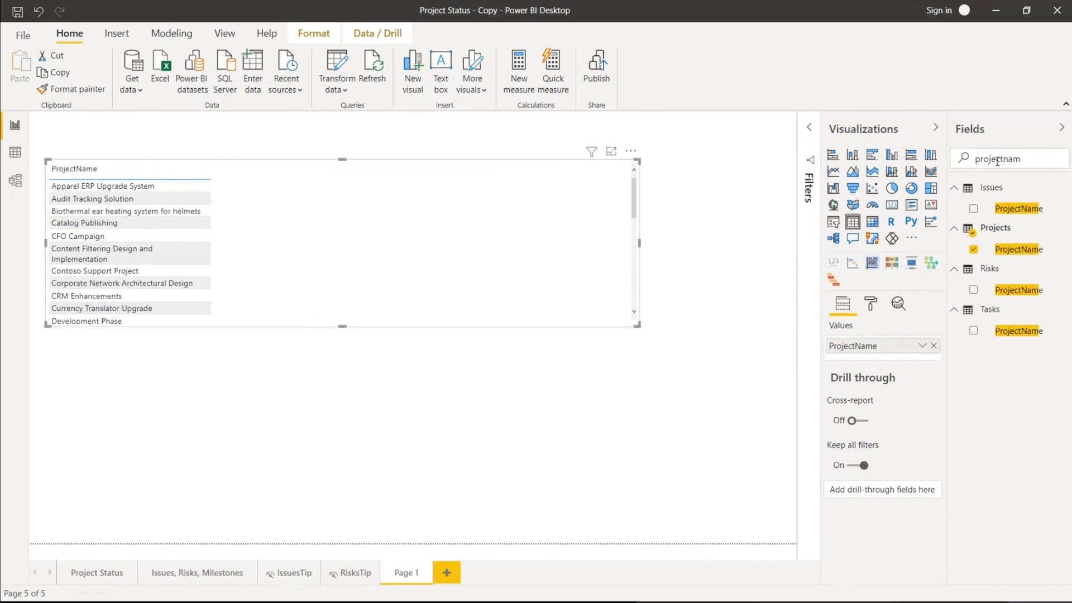
Step: Search the fields for "projectstart" and add ProjectStartDate from Projects to the table visual
{"action": "key", "text": "BackSpace"}
{"action": "key", "text": "BackSpace"}
{"action": "type", "text": "start"}
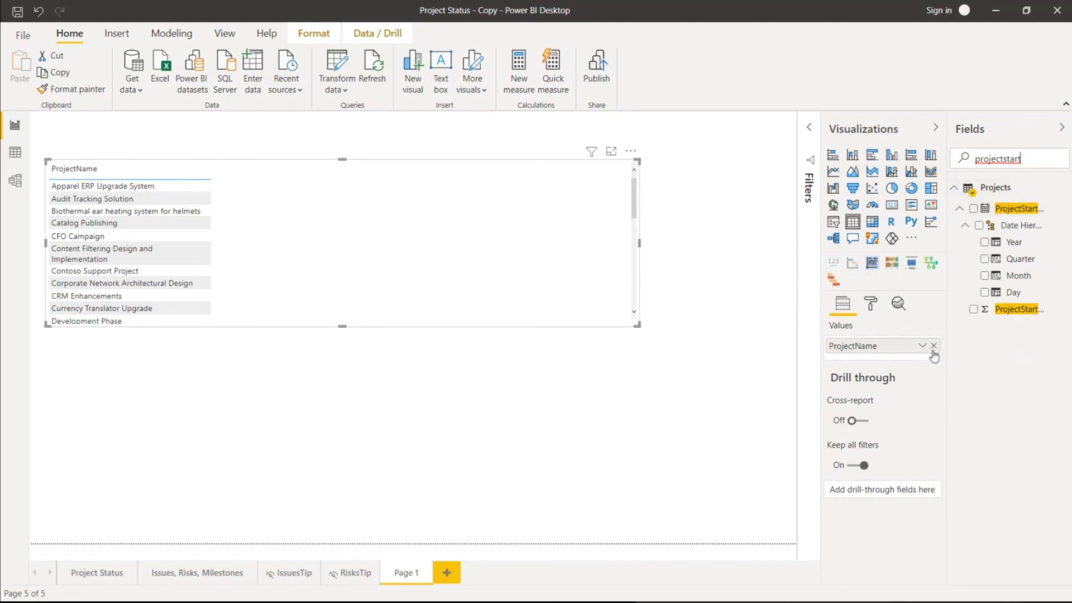
{"action": "left_click", "coordinate": [973, 209]}
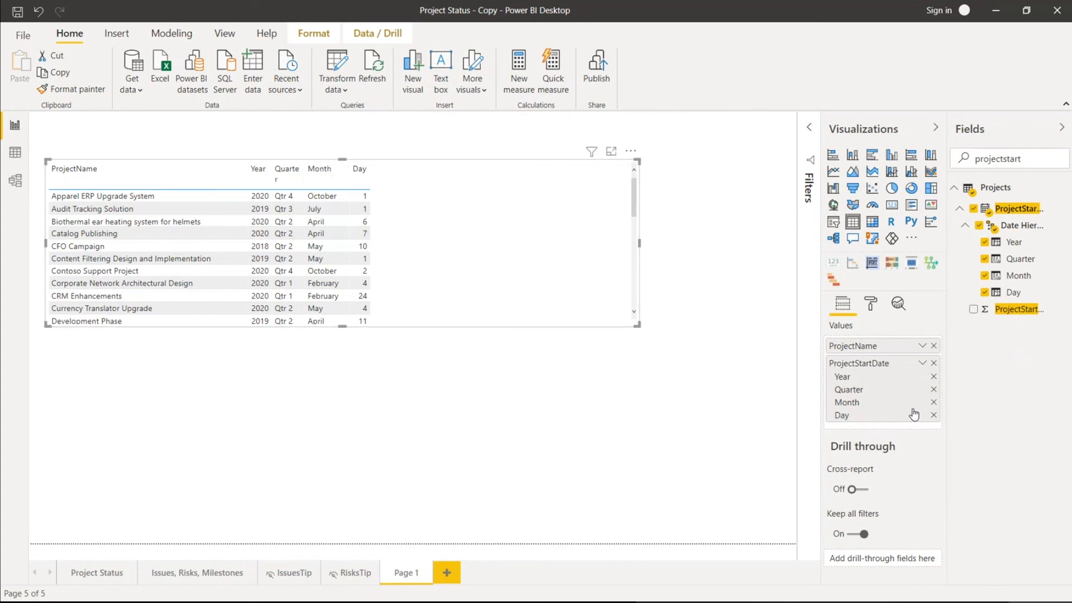
Step: Remove the Day and Month levels of ProjectStartDate and switch the field from Date Hierarchy to the plain ProjectStartDate value
{"action": "left_click", "coordinate": [933, 414]}
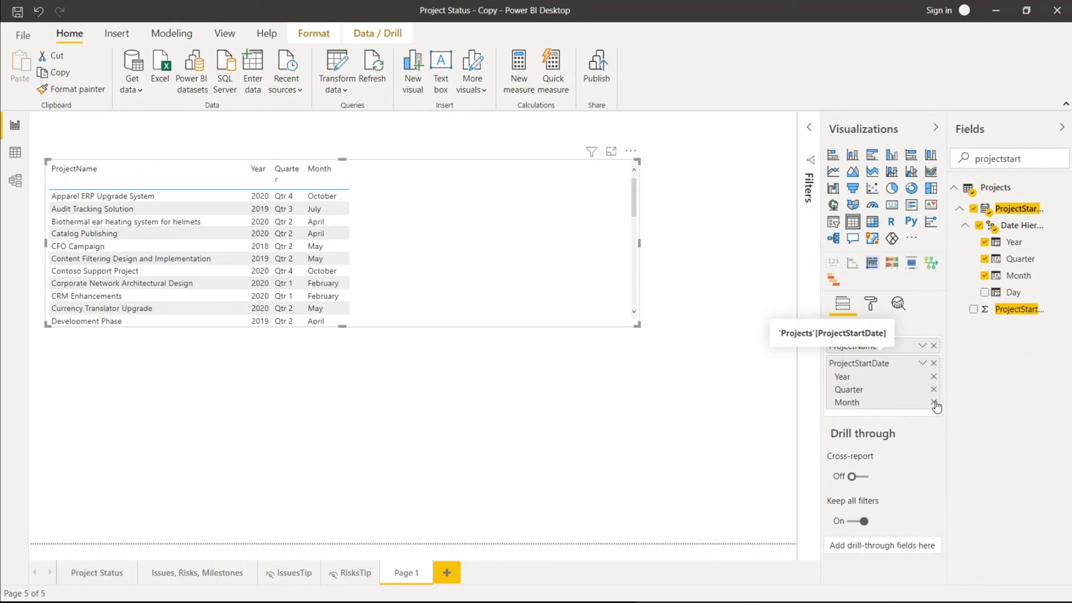
{"action": "left_click", "coordinate": [934, 403]}
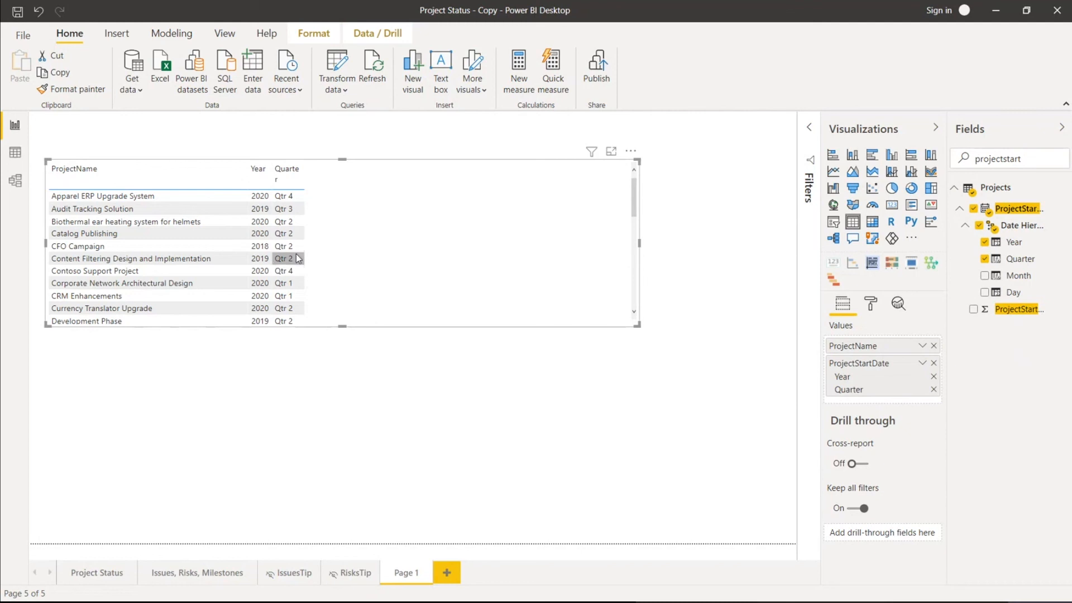
{"action": "left_click", "coordinate": [923, 364]}
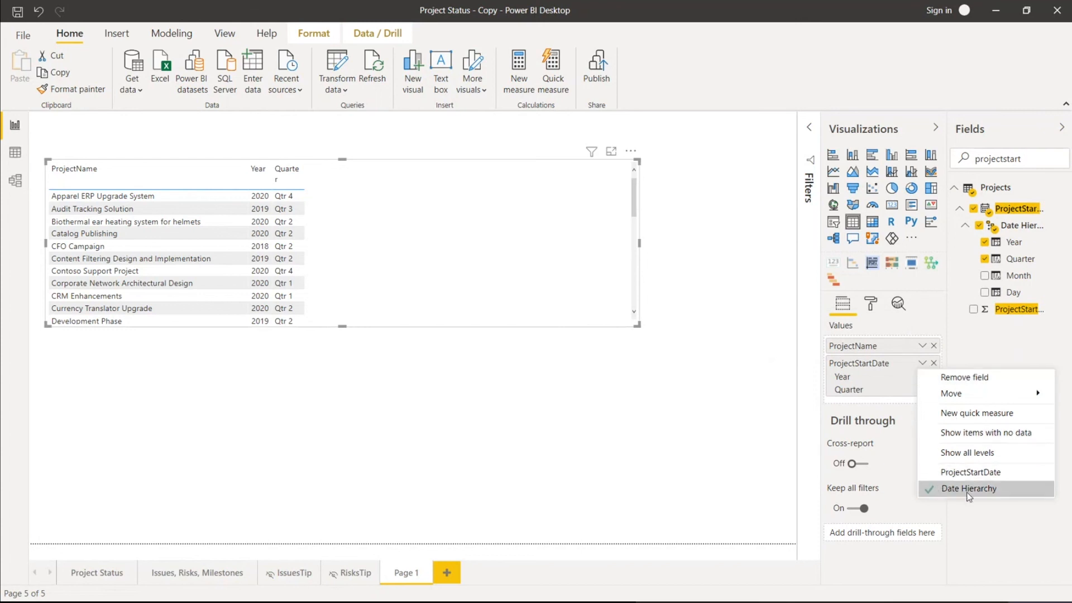
{"action": "left_click", "coordinate": [1006, 475]}
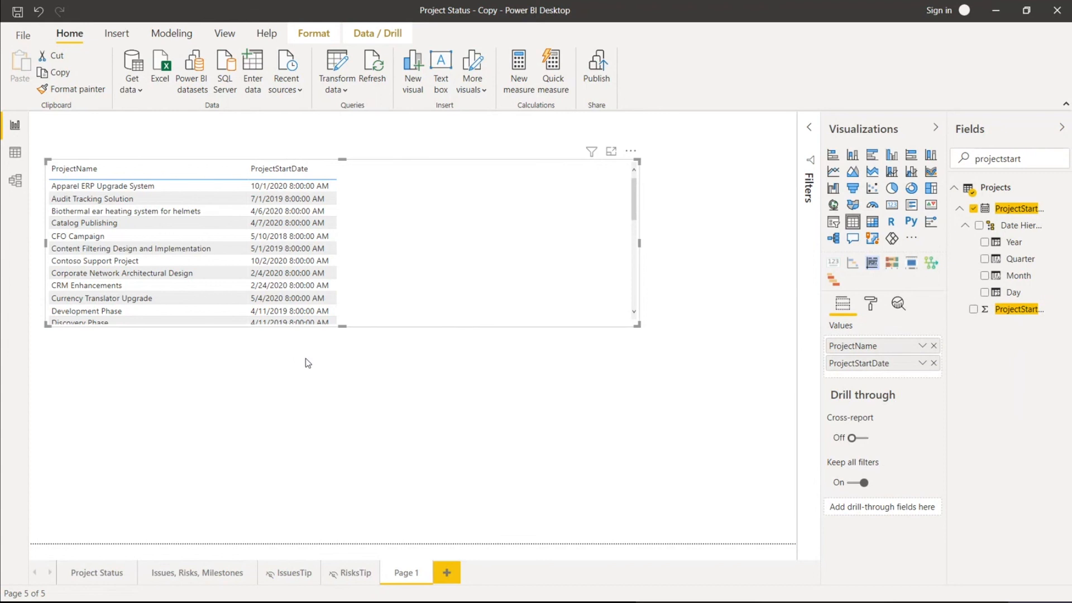
Step: Widen the table visual slightly and add ProjectFinishDate from Projects, found by searching for "projectfinish"
{"action": "left_click_drag", "start_coordinate": [639, 242], "coordinate": [662, 243]}
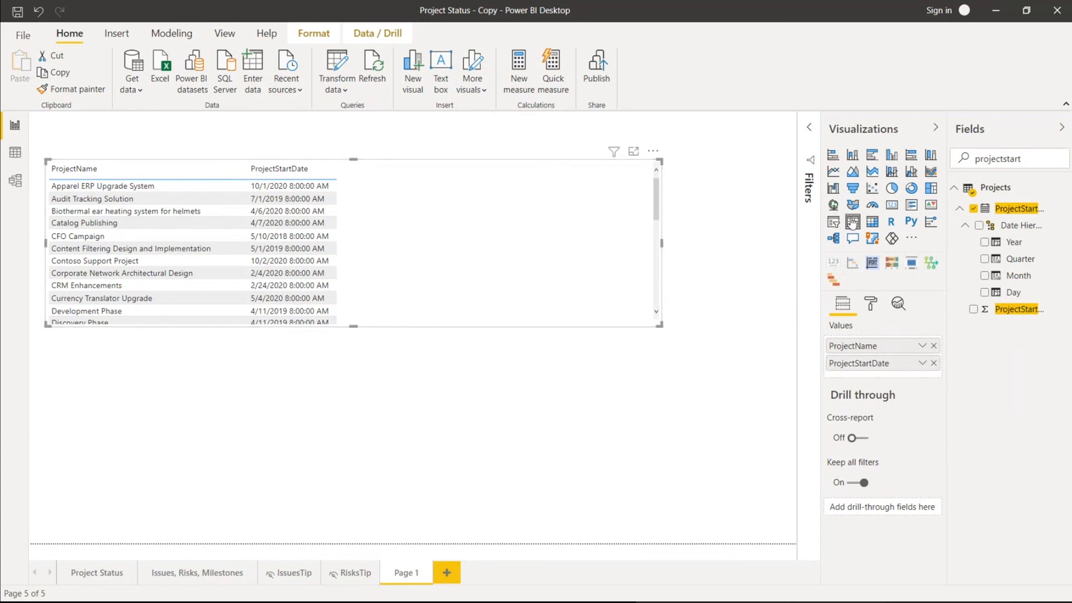
{"action": "key", "text": "BackSpace"}
{"action": "key", "text": "BackSpace"}
{"action": "key", "text": "BackSpace"}
{"action": "key", "text": "BackSpace"}
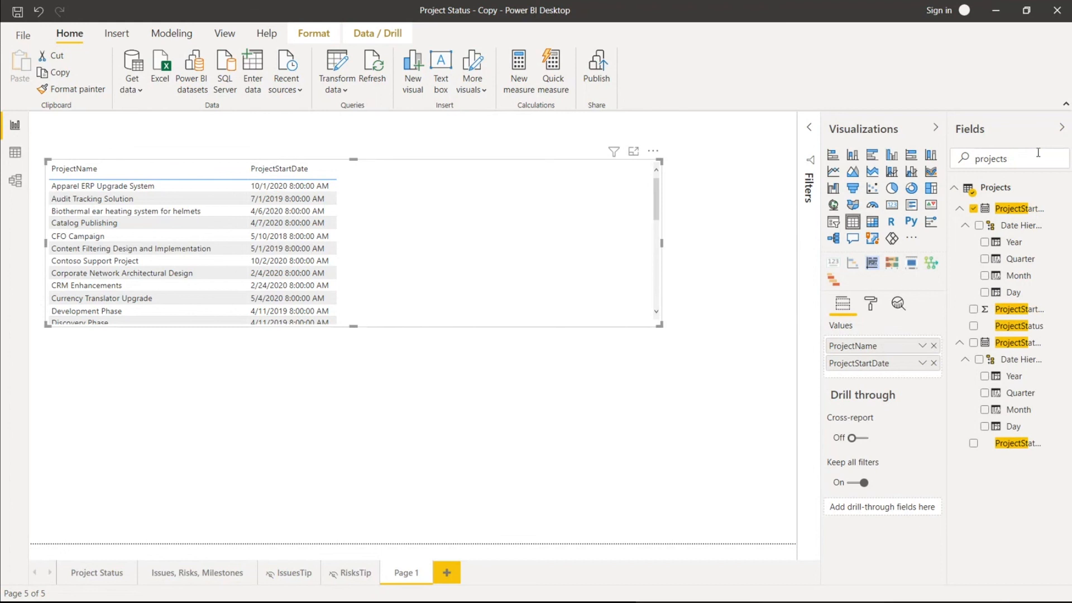
{"action": "key", "text": "BackSpace"}
{"action": "type", "text": "finish"}
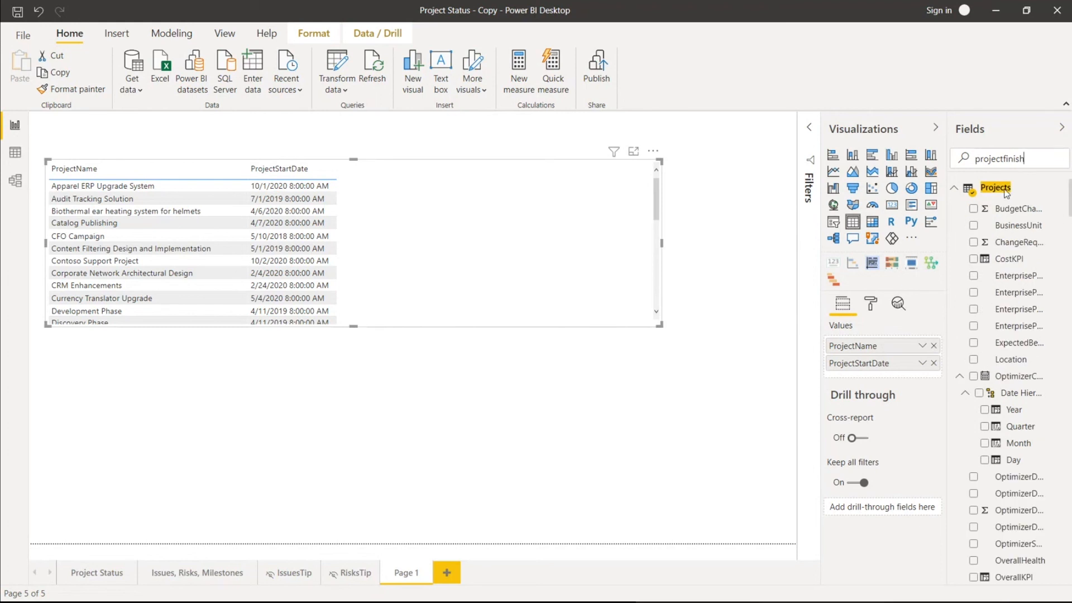
{"action": "left_click", "coordinate": [971, 208]}
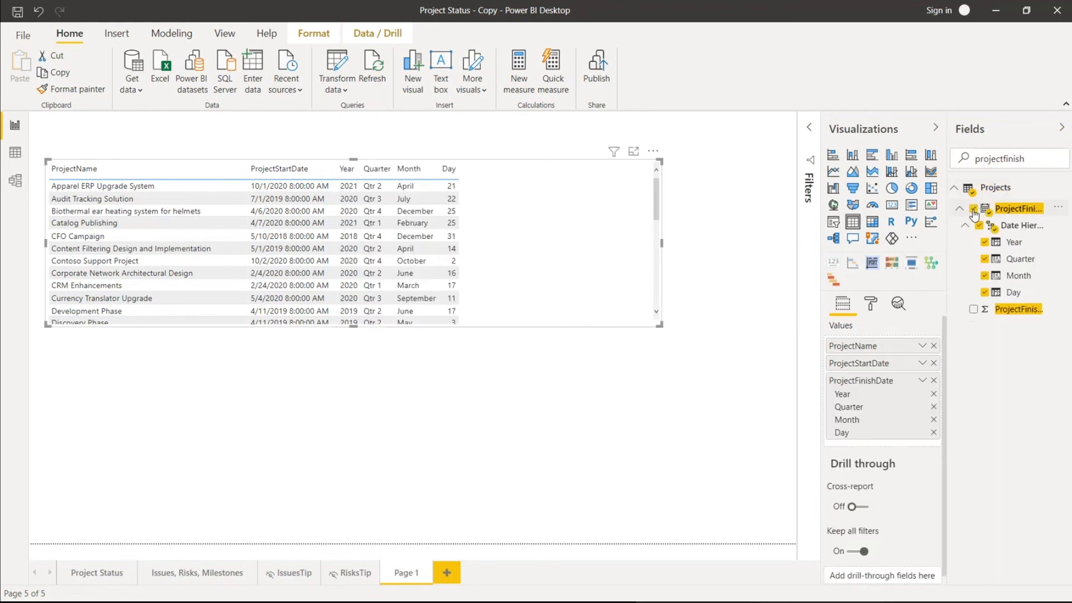
Step: Switch ProjectFinishDate from Date Hierarchy to the plain date value and clear the field search
{"action": "left_click", "coordinate": [923, 380]}
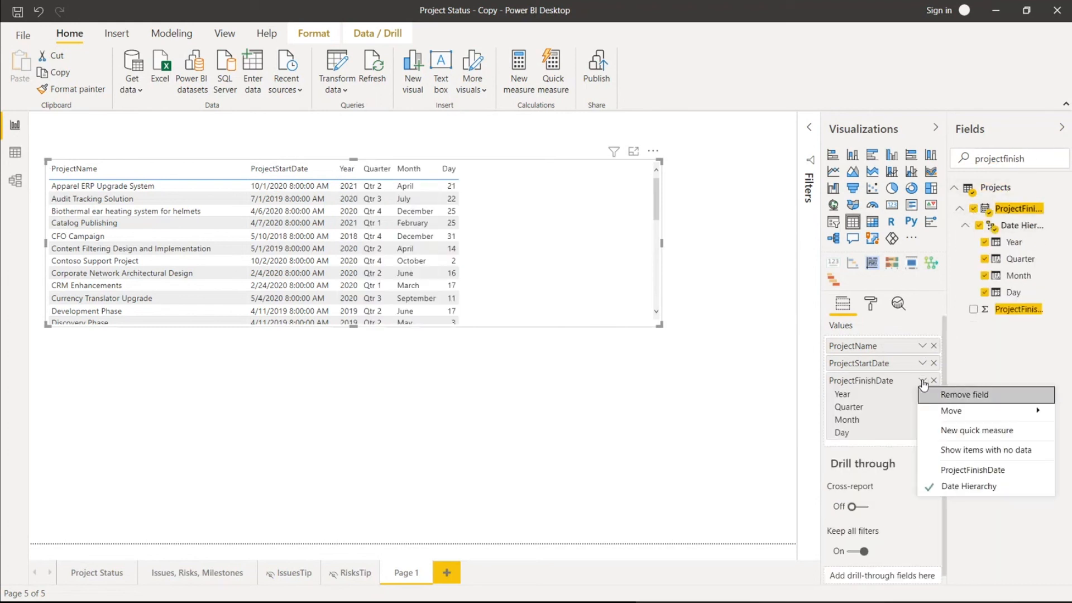
{"action": "left_click", "coordinate": [971, 470]}
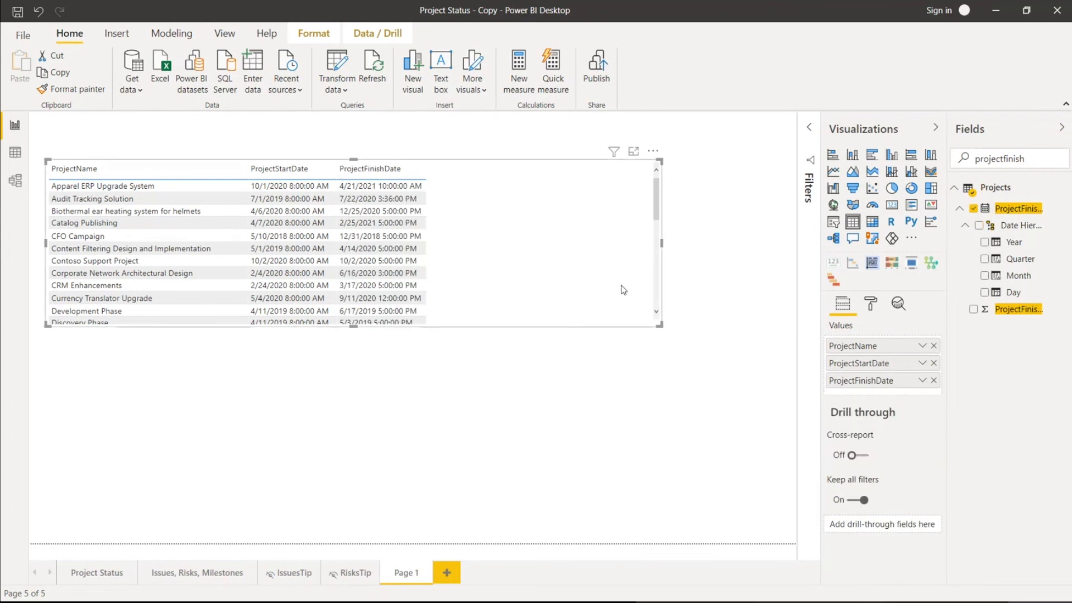
{"action": "double_click", "coordinate": [1035, 161]}
{"action": "key", "text": "BackSpace"}
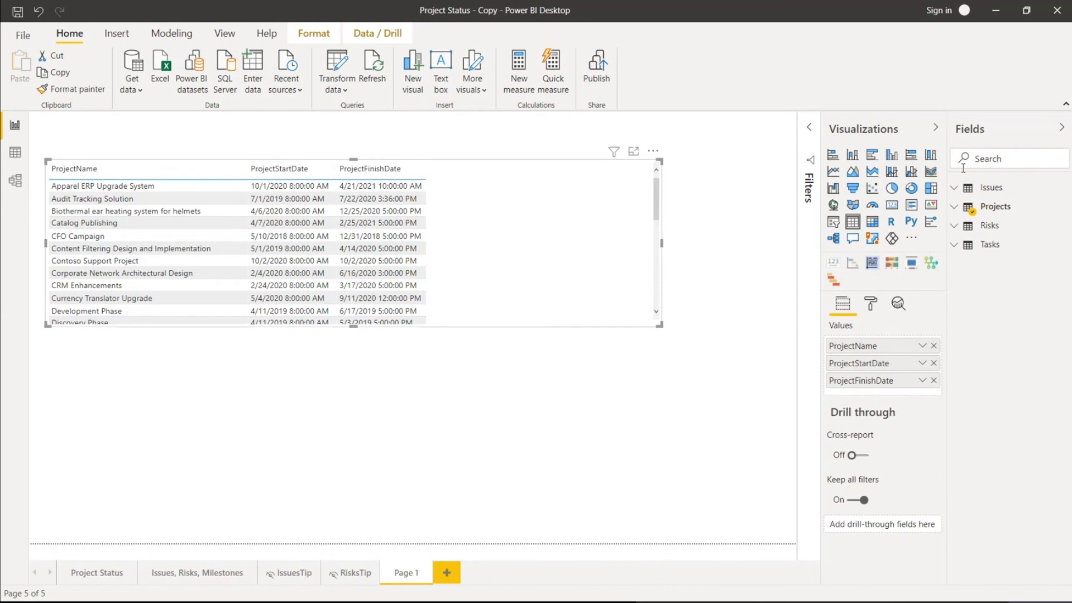
Step: Add TaskName from Tasks, found by searching for "taskn", and make the table visual taller to show more rows
{"action": "type", "text": "taskn"}
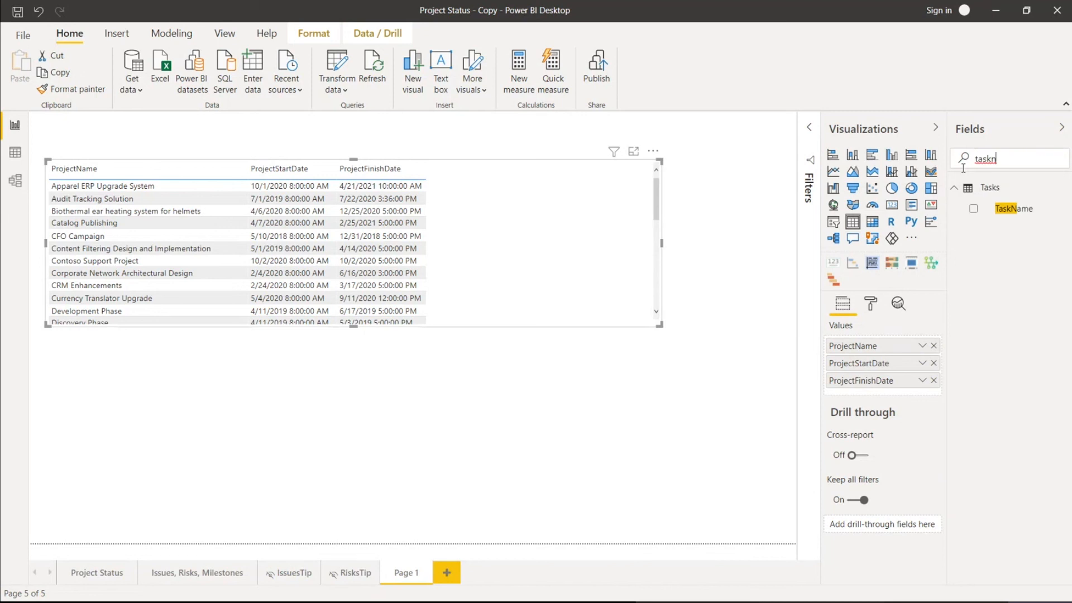
{"action": "left_click", "coordinate": [972, 208]}
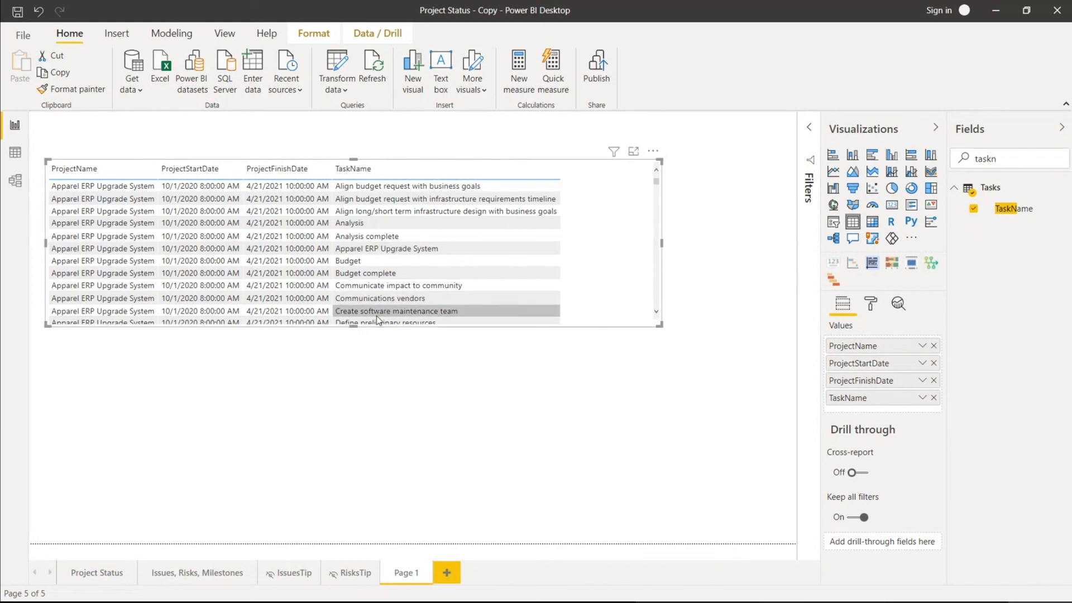
{"action": "left_click_drag", "start_coordinate": [353, 326], "coordinate": [353, 433]}
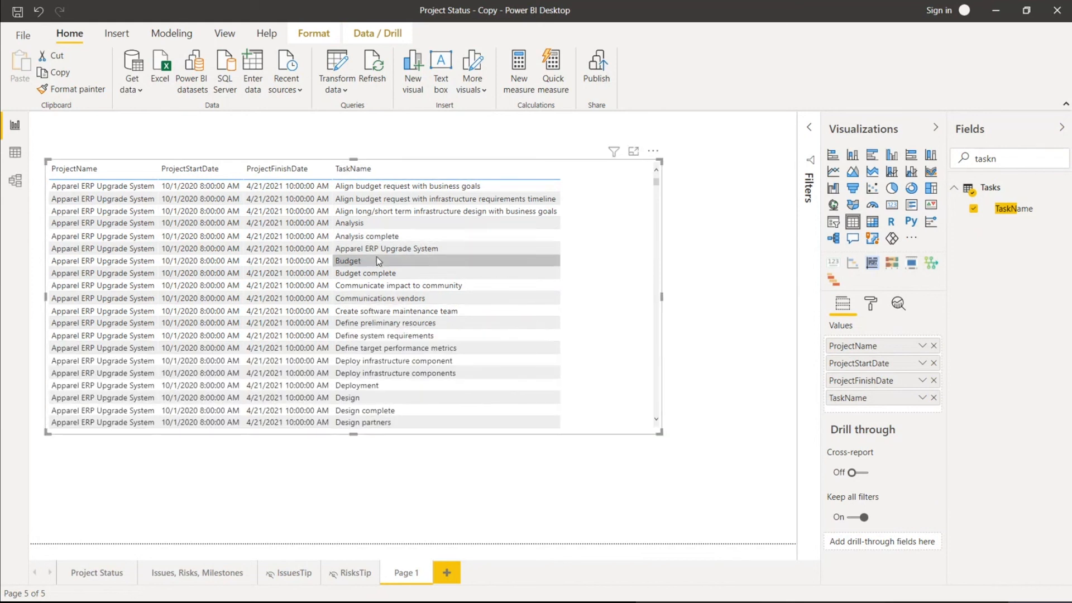
{"action": "scroll", "coordinate": [377, 260], "scroll_direction": "down", "scroll_amount": 20}
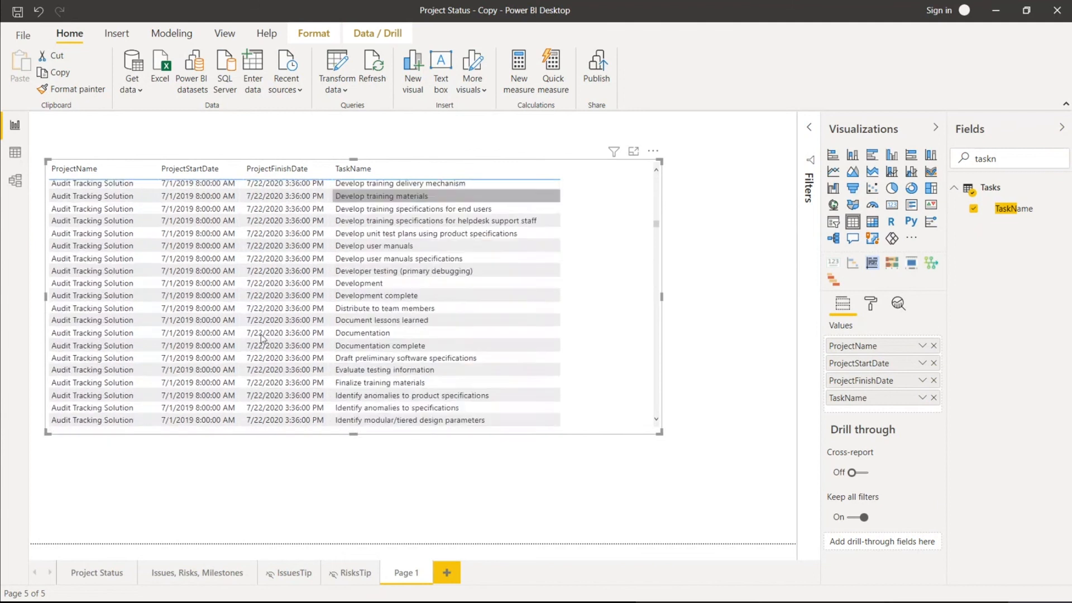
{"action": "scroll", "coordinate": [261, 339], "scroll_direction": "down", "scroll_amount": 10}
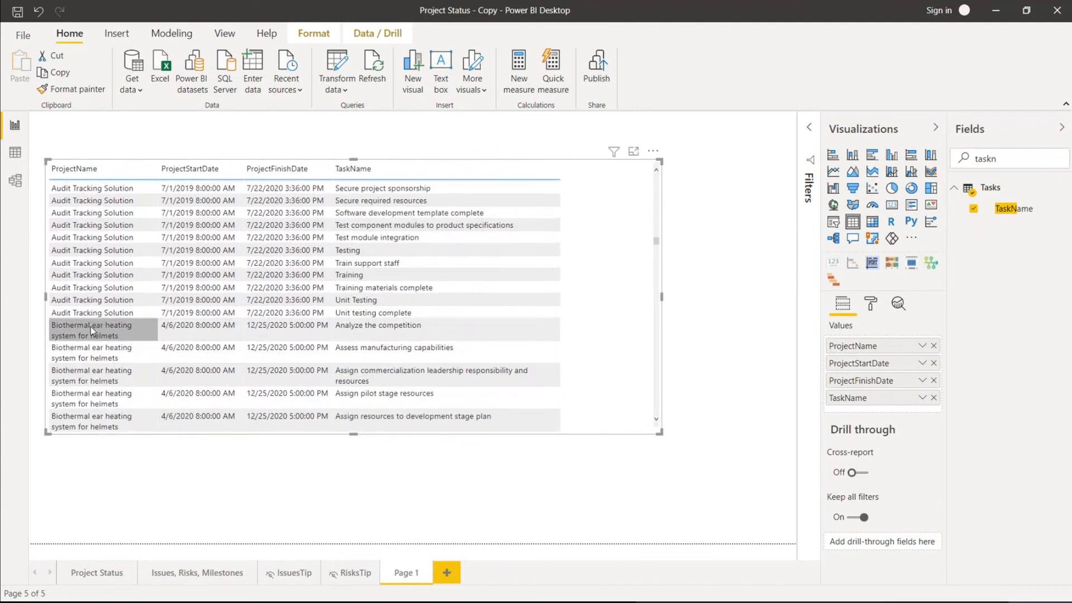
{"action": "scroll", "coordinate": [112, 358], "scroll_direction": "down", "scroll_amount": 5}
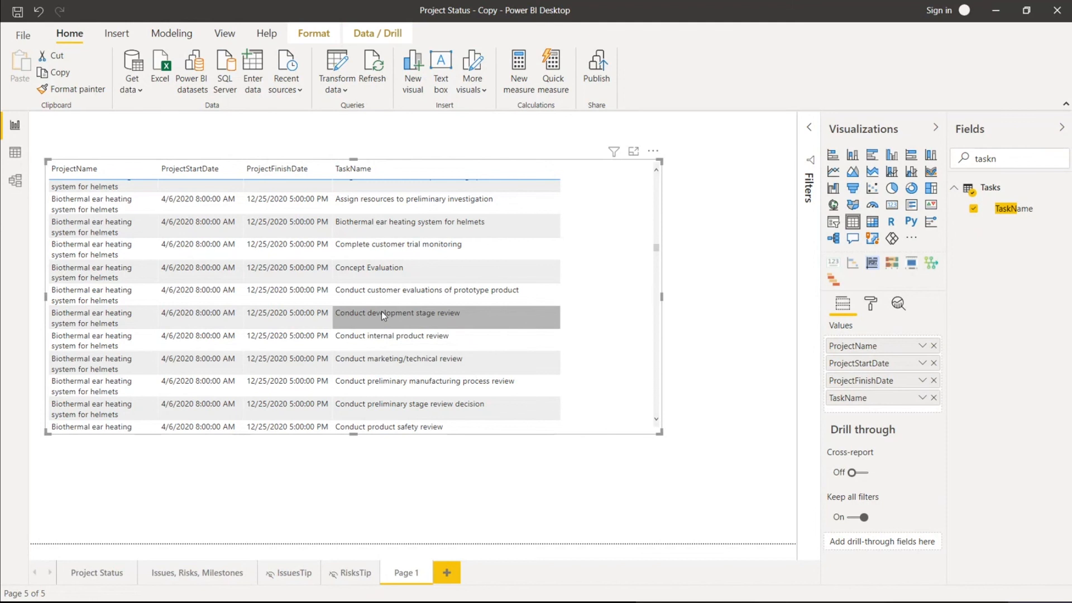
{"action": "scroll", "coordinate": [382, 316], "scroll_direction": "up", "scroll_amount": 15}
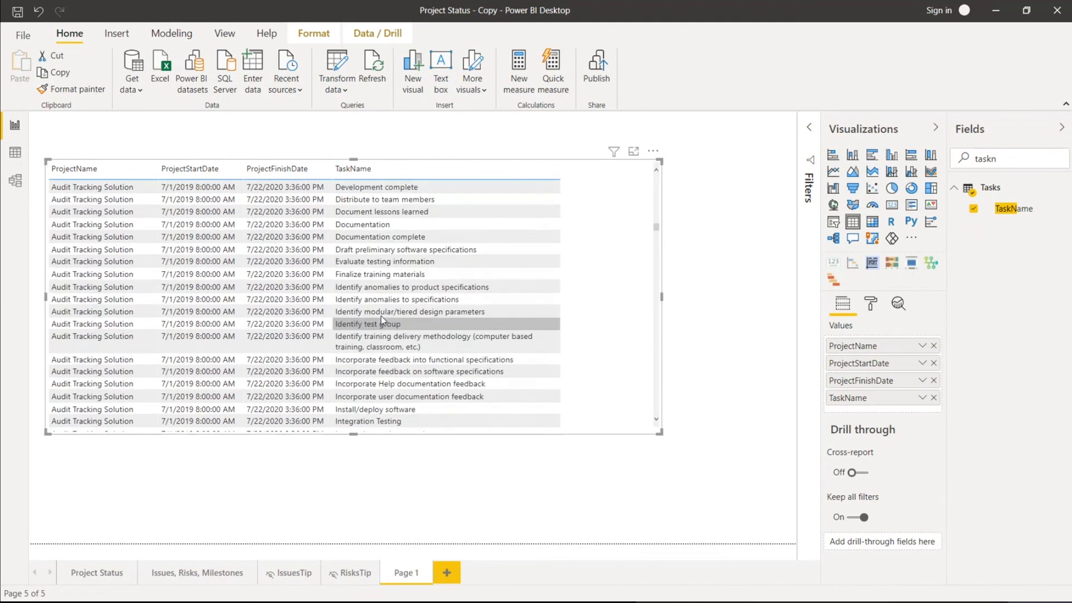
{"action": "scroll", "coordinate": [384, 313], "scroll_direction": "up", "scroll_amount": 8}
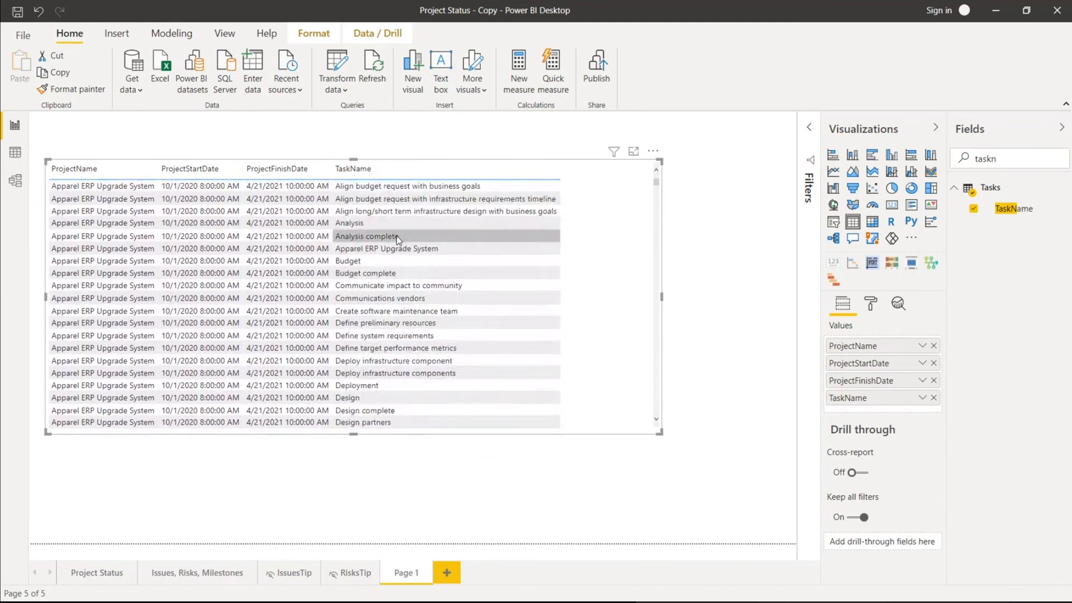
Step: Widen the table visual and add TaskIsMilestone from Tasks, found by searching the fields for "taskis"
{"action": "left_click_drag", "start_coordinate": [665, 301], "coordinate": [745, 299]}
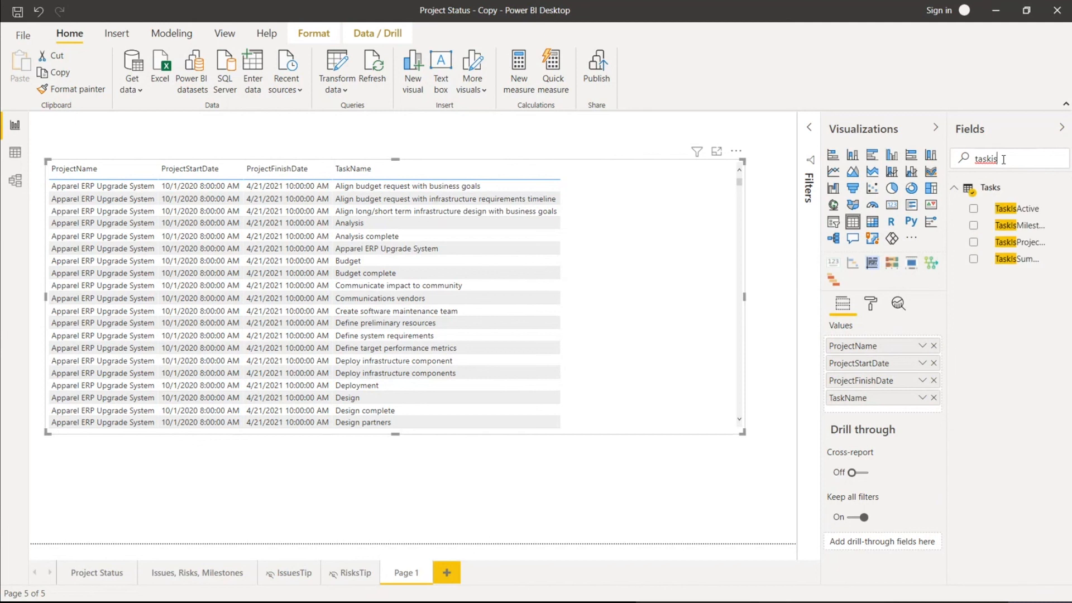
{"action": "left_click_drag", "start_coordinate": [947, 225], "coordinate": [910, 223]}
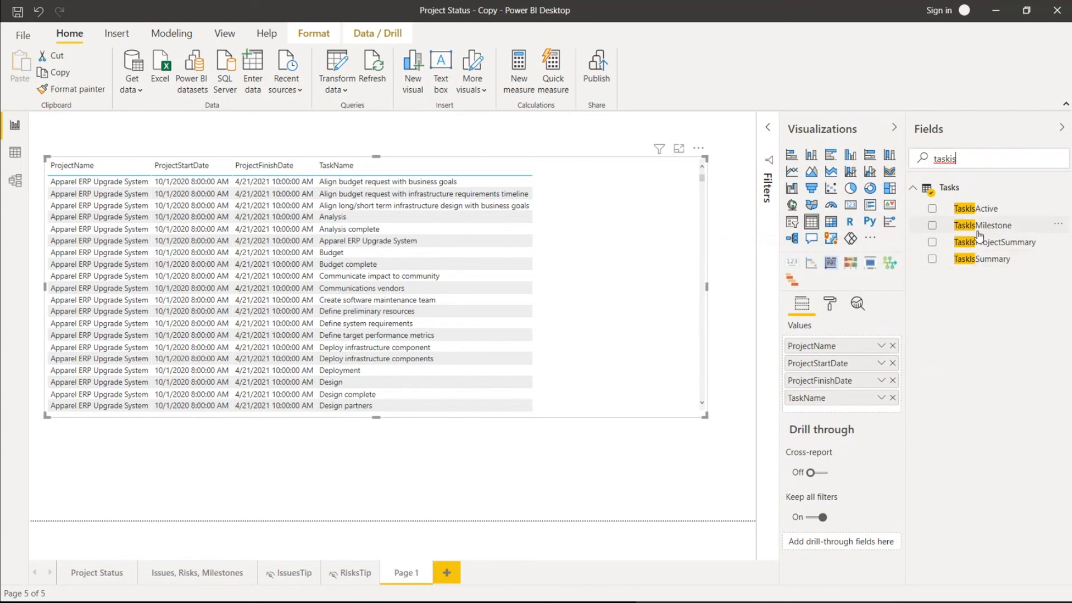
{"action": "left_click", "coordinate": [933, 226]}
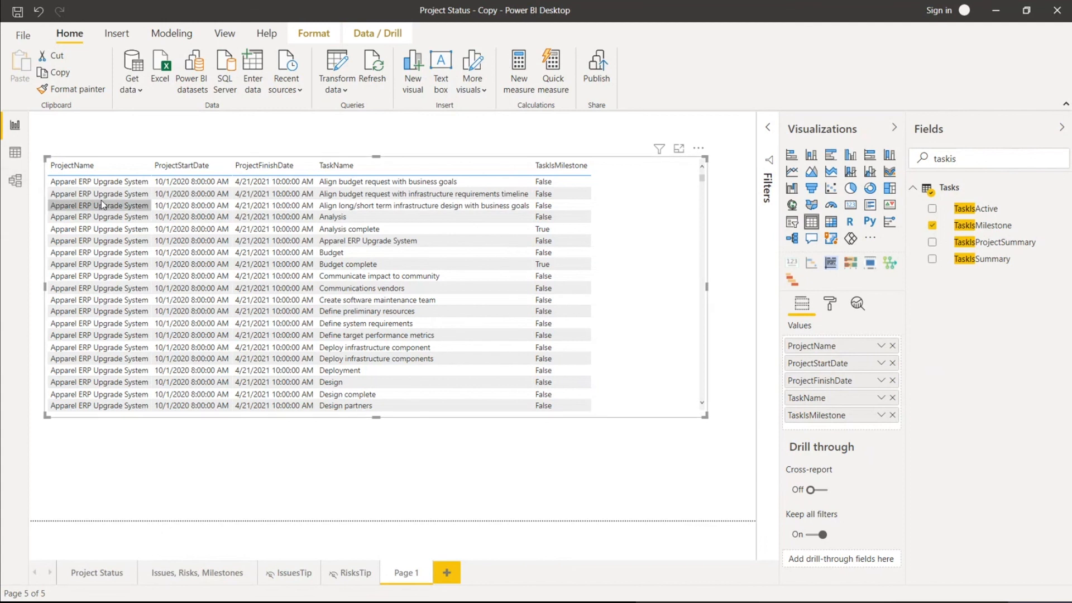
Step: Deactivate the ProjectId relationship between Tasks and Projects in the data model and return to the report
{"action": "left_click", "coordinate": [15, 180]}
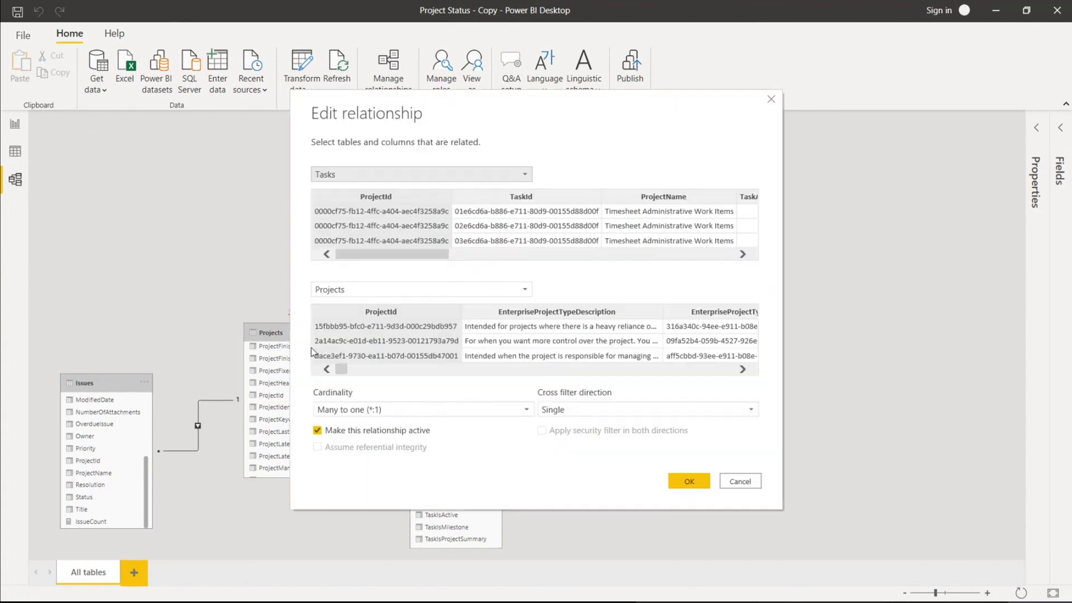
{"action": "left_click_drag", "start_coordinate": [389, 108], "coordinate": [506, 107]}
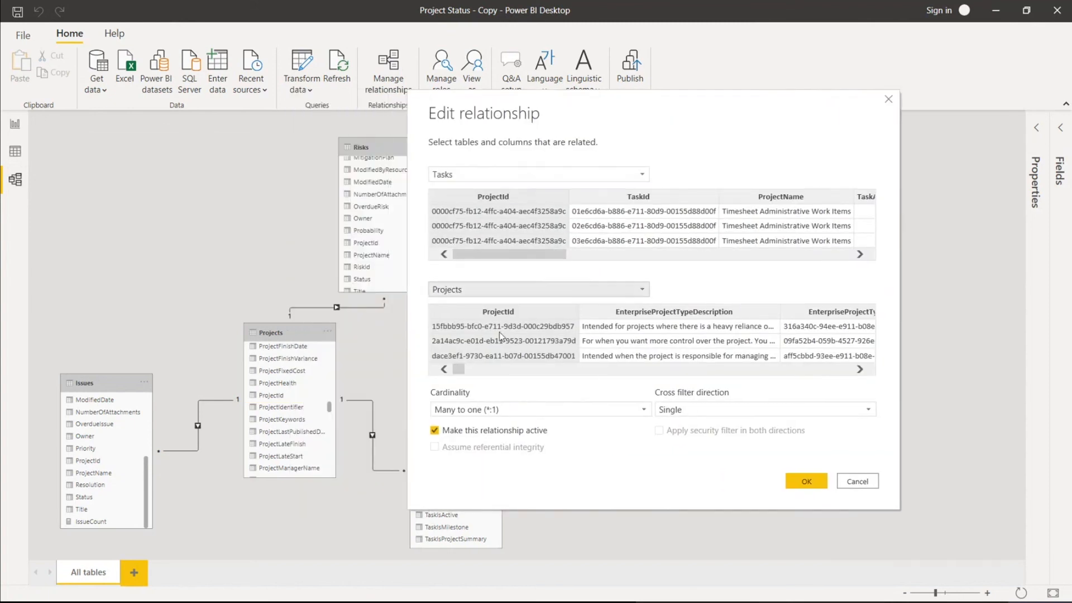
{"action": "left_click", "coordinate": [437, 433]}
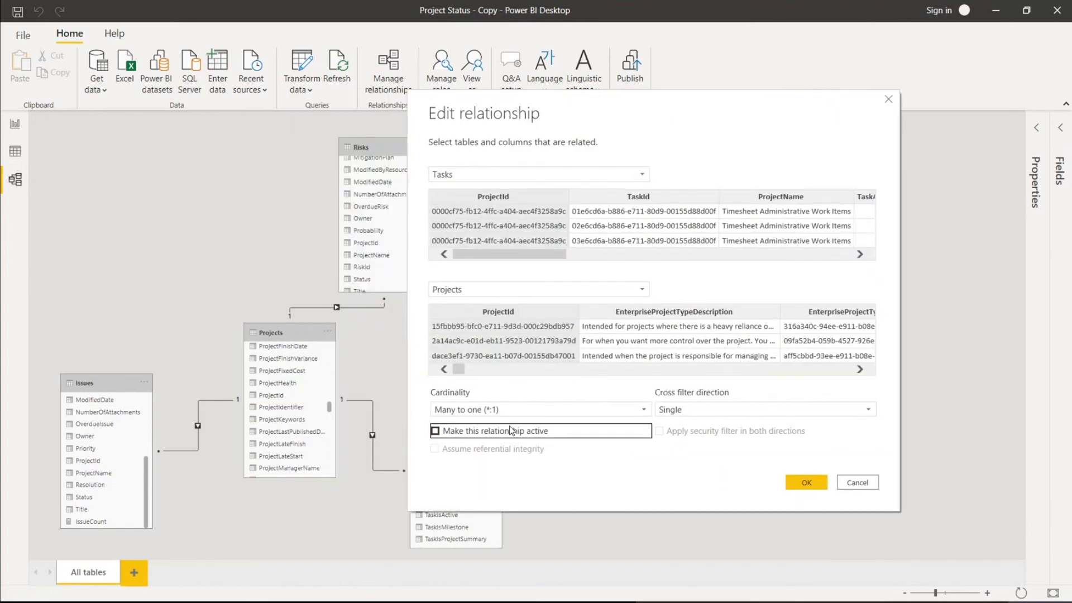
{"action": "left_click", "coordinate": [802, 482]}
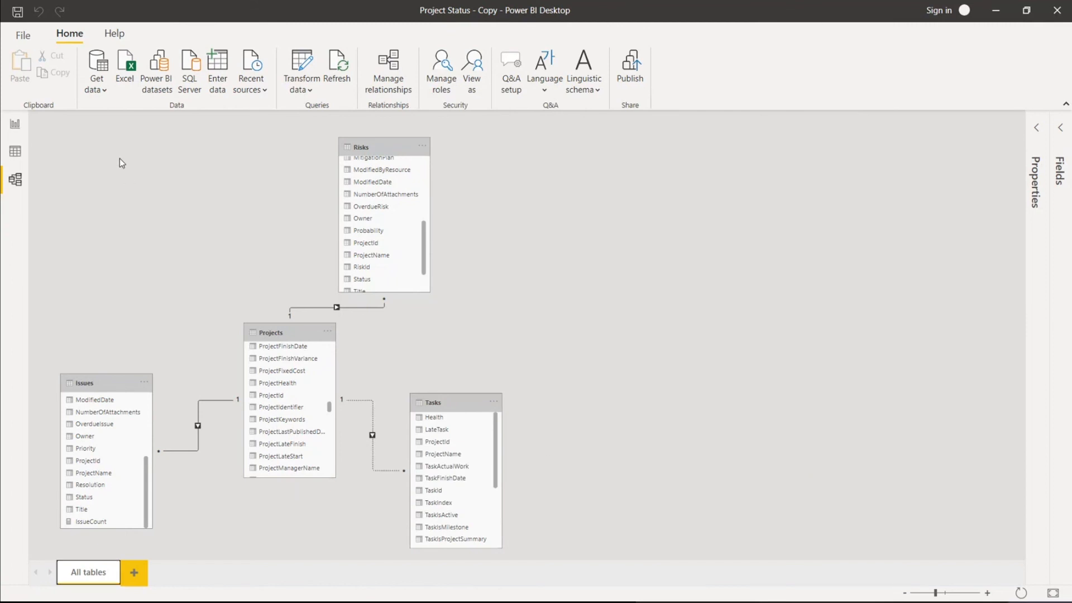
{"action": "left_click", "coordinate": [16, 124]}
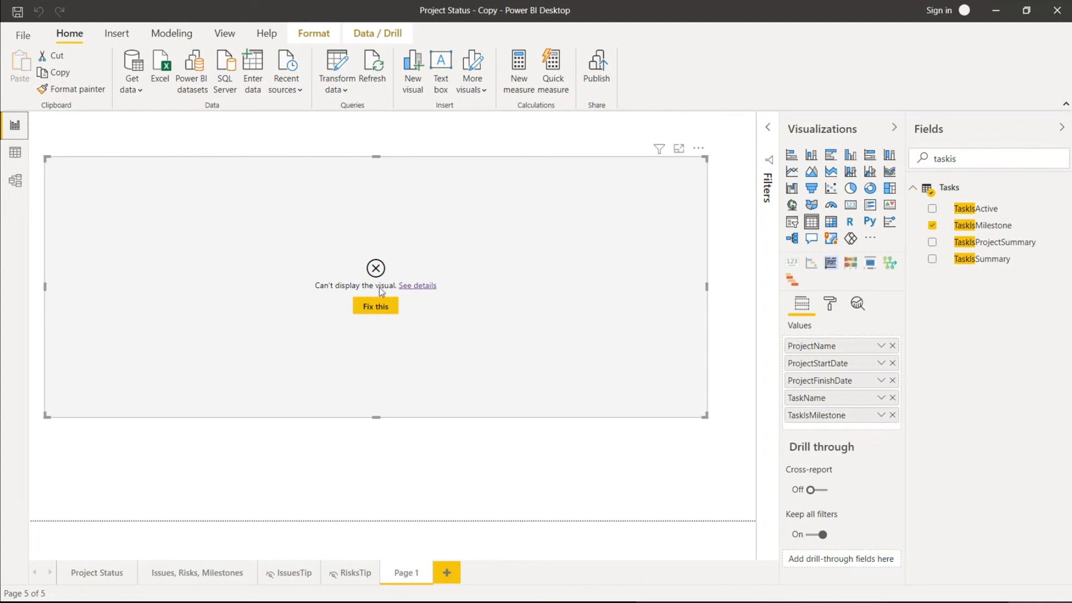
Step: View the table visual's error details and its suggested relationship fix, closing both messages without applying a change
{"action": "left_click", "coordinate": [413, 286]}
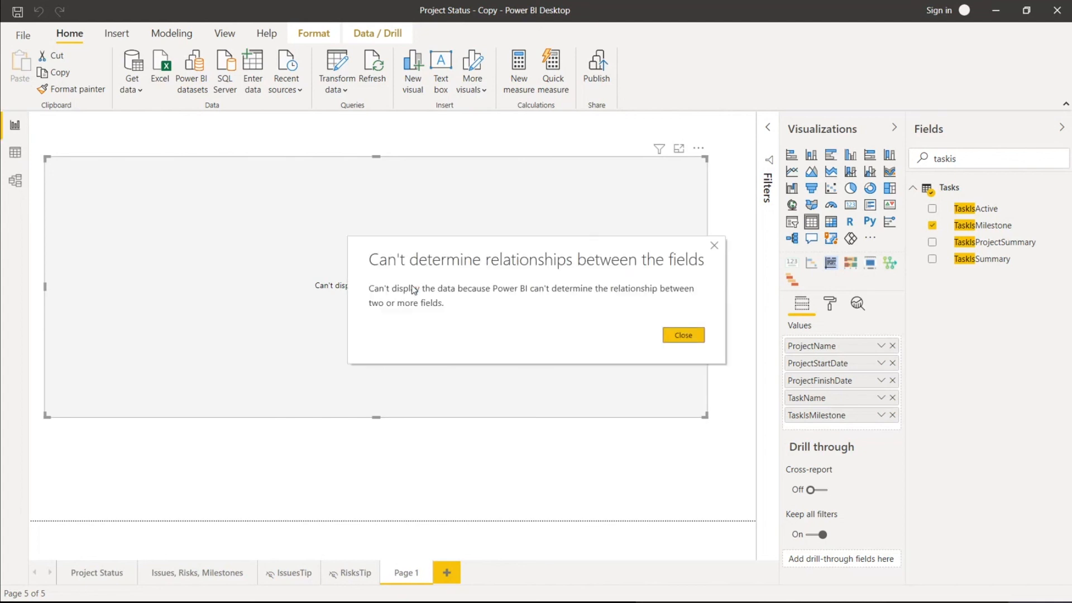
{"action": "left_click_drag", "start_coordinate": [460, 255], "coordinate": [551, 233]}
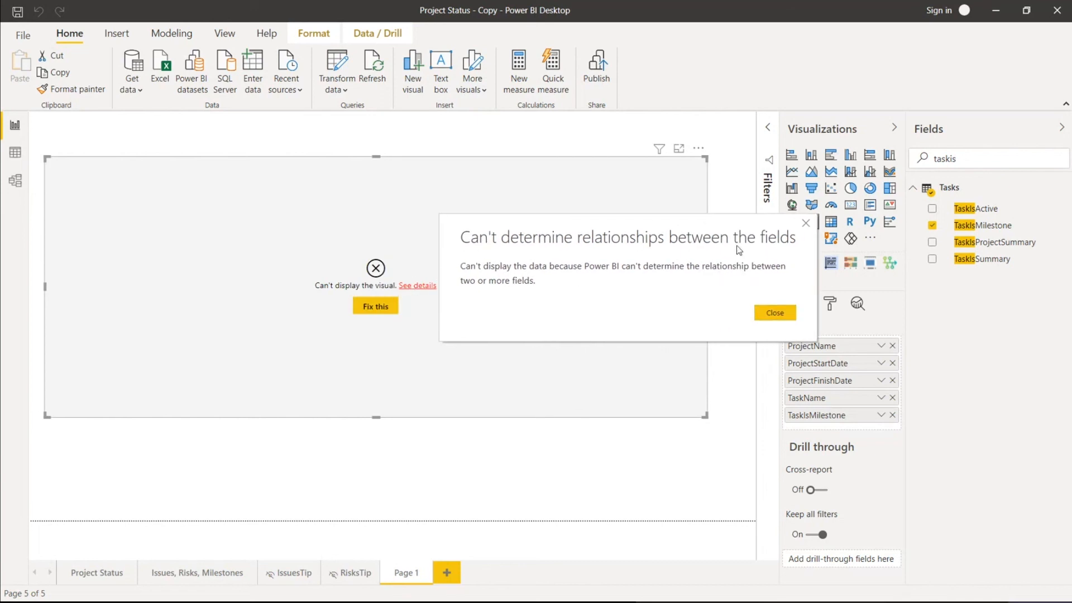
{"action": "left_click", "coordinate": [775, 312]}
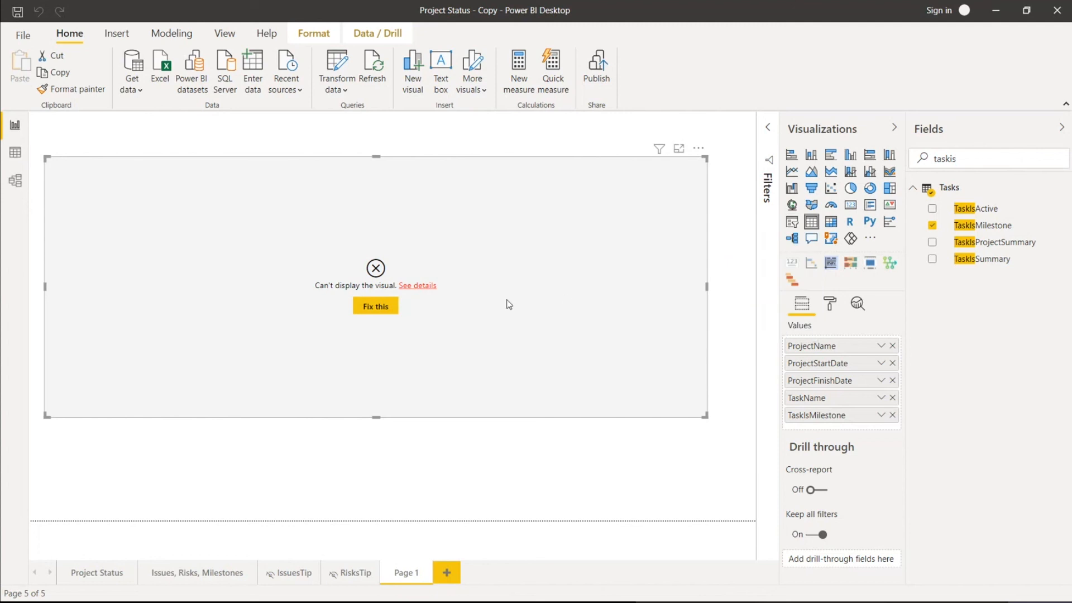
{"action": "left_click", "coordinate": [377, 312]}
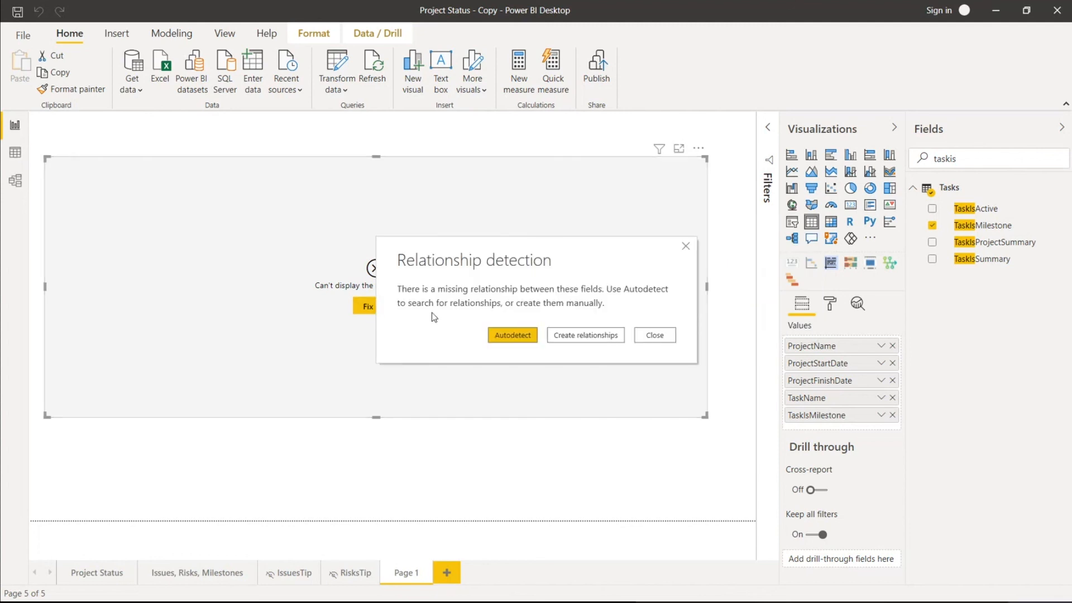
{"action": "left_click", "coordinate": [665, 336]}
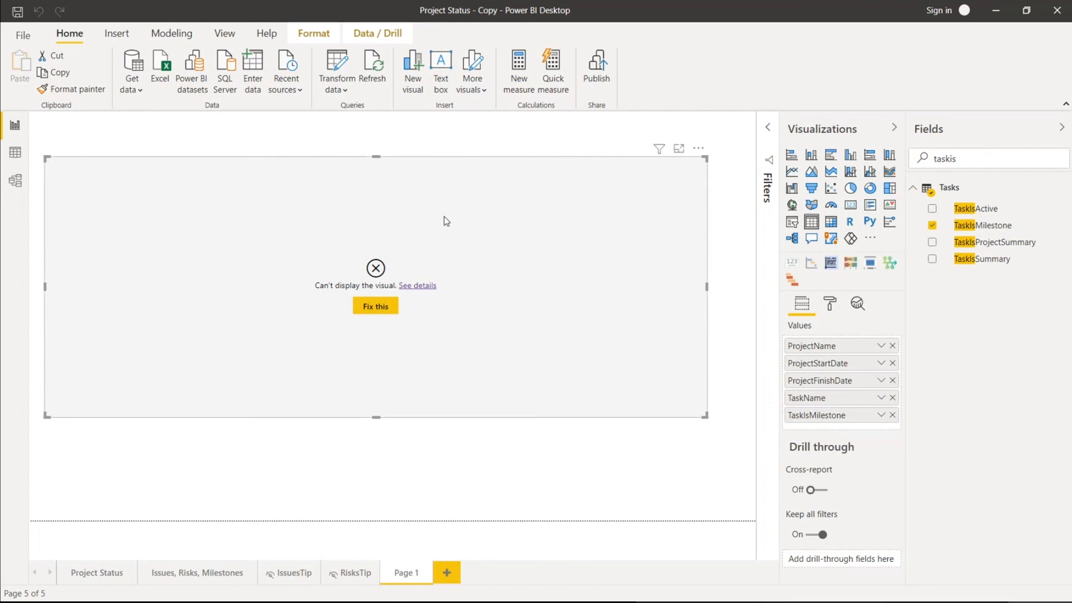
Step: Make the ProjectId relationship between Tasks and Projects active again and return to the report
{"action": "left_click", "coordinate": [17, 186]}
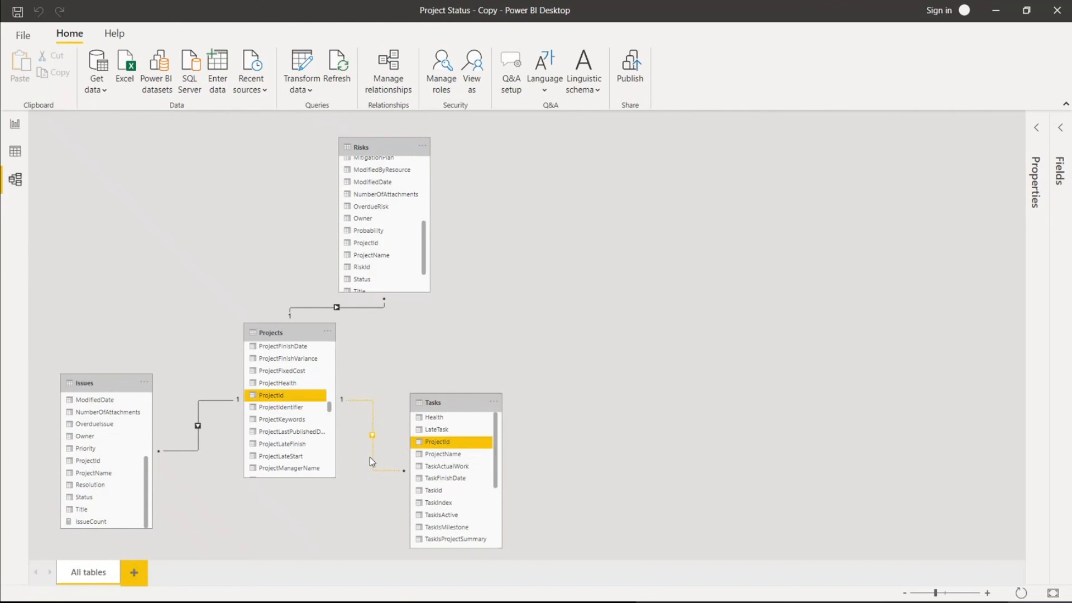
{"action": "double_click", "coordinate": [373, 451]}
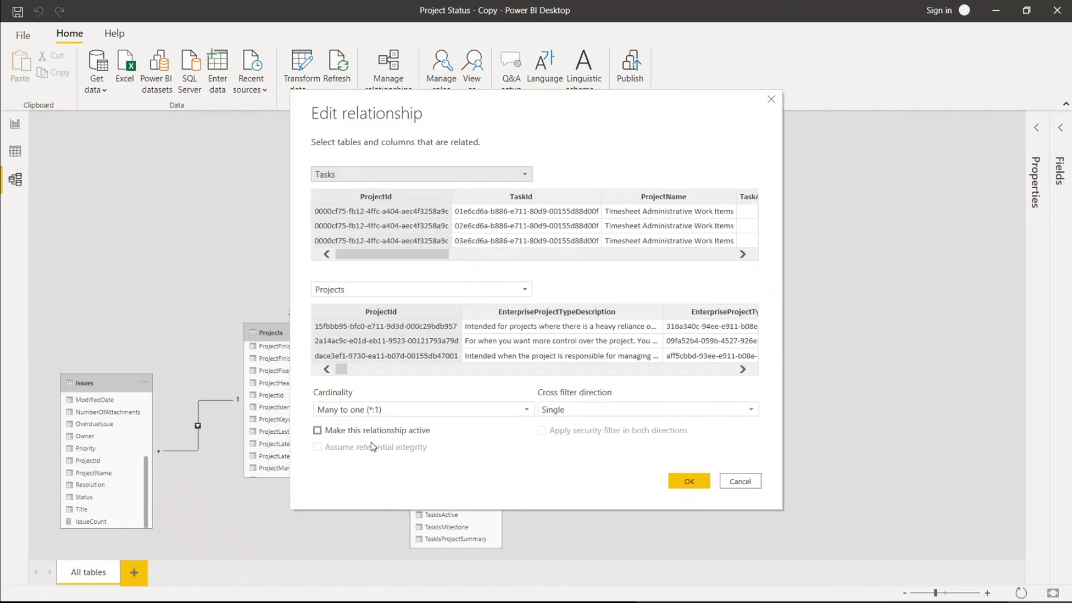
{"action": "left_click", "coordinate": [317, 431]}
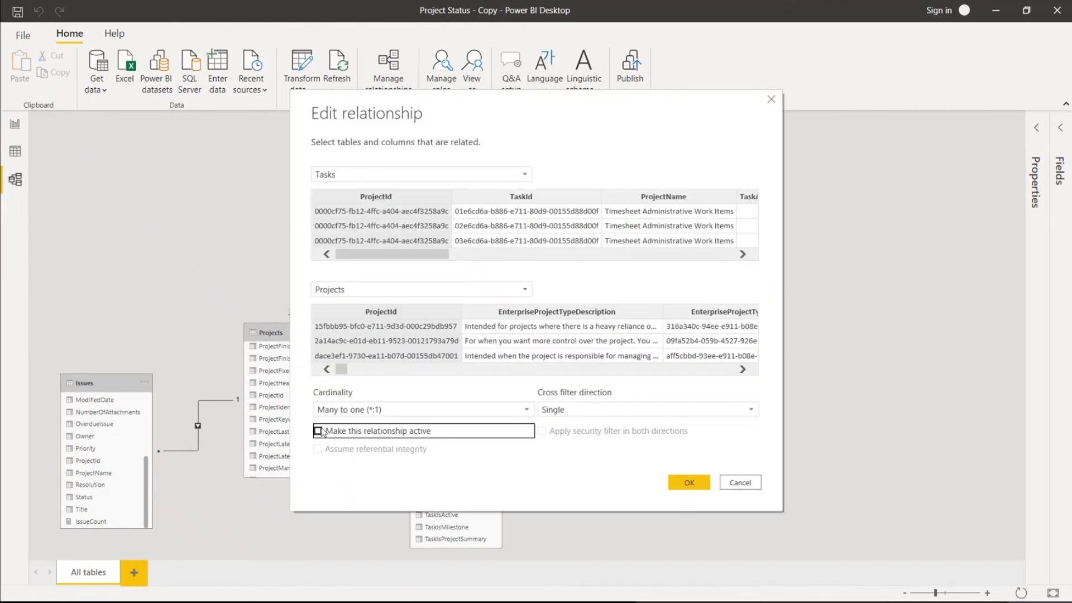
{"action": "left_click", "coordinate": [684, 482]}
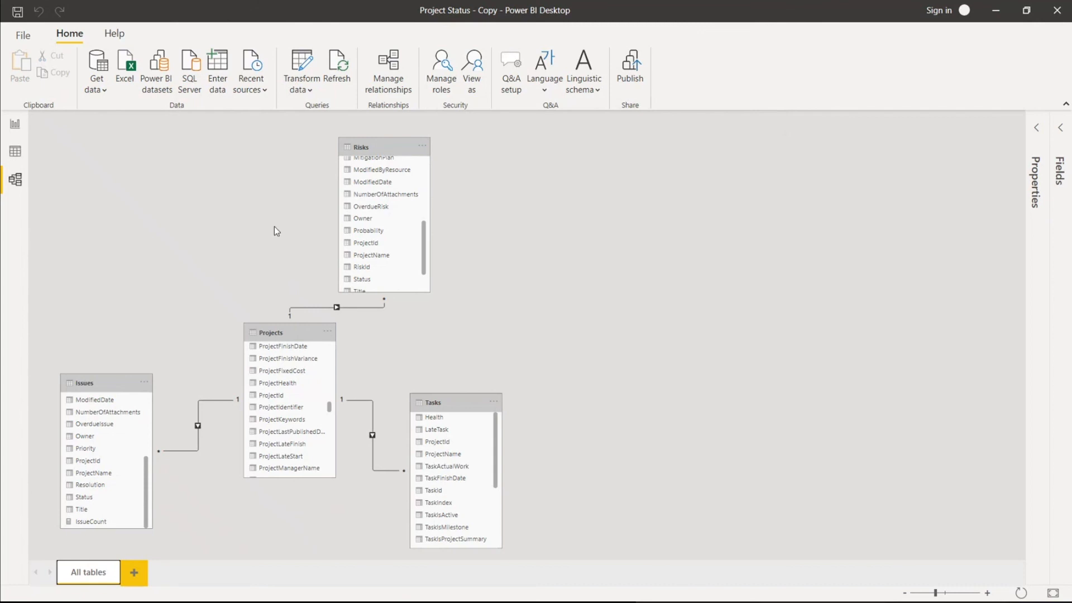
{"action": "left_click", "coordinate": [15, 124]}
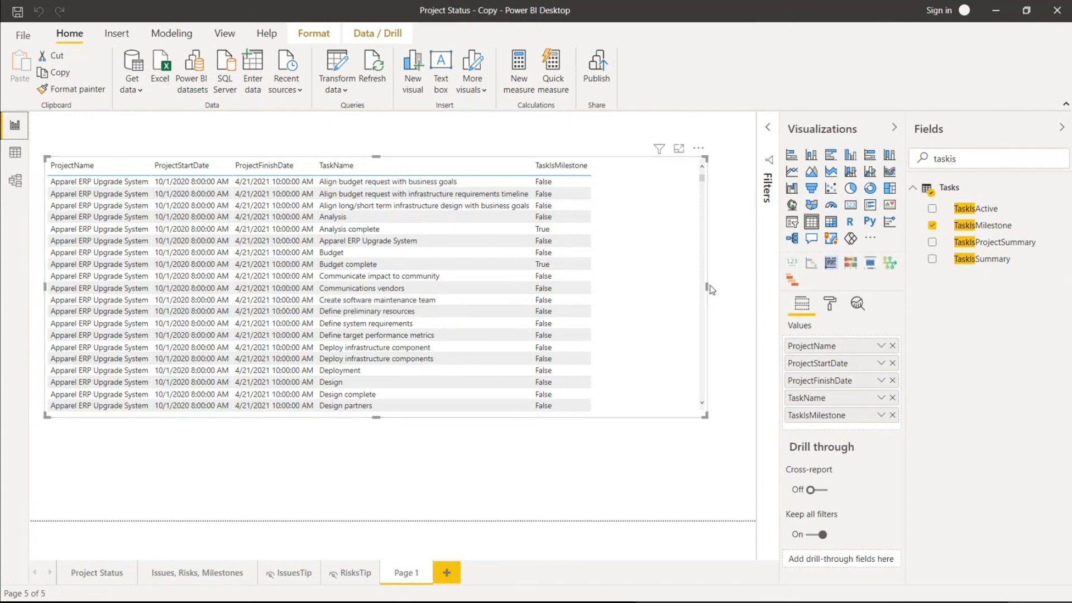
Step: Narrow the table visual and filter it so that TaskIsMilestone is True
{"action": "left_click_drag", "start_coordinate": [707, 286], "coordinate": [622, 287]}
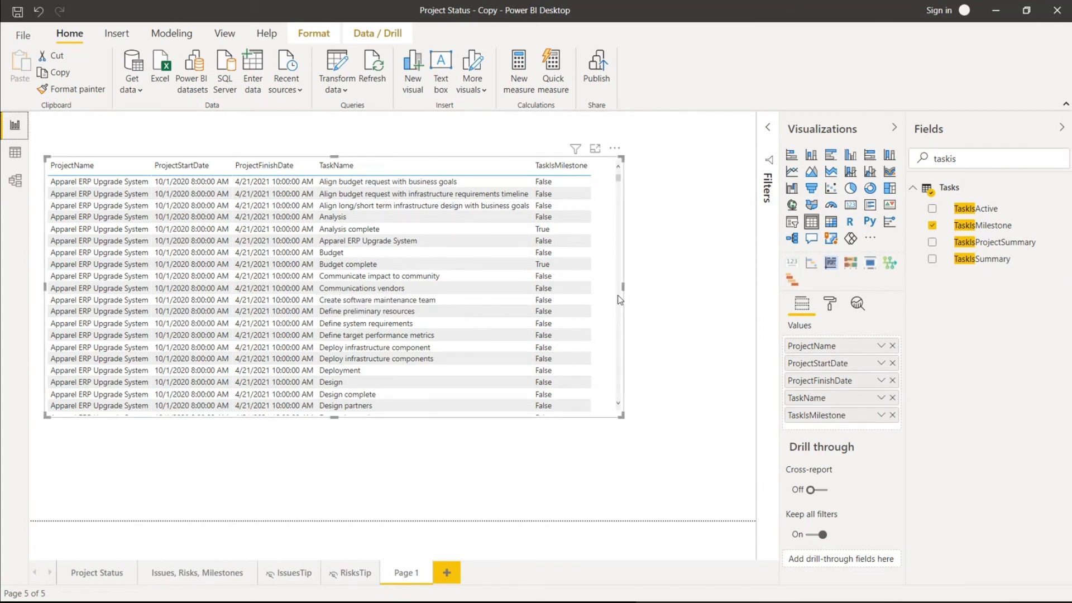
{"action": "left_click", "coordinate": [766, 127]}
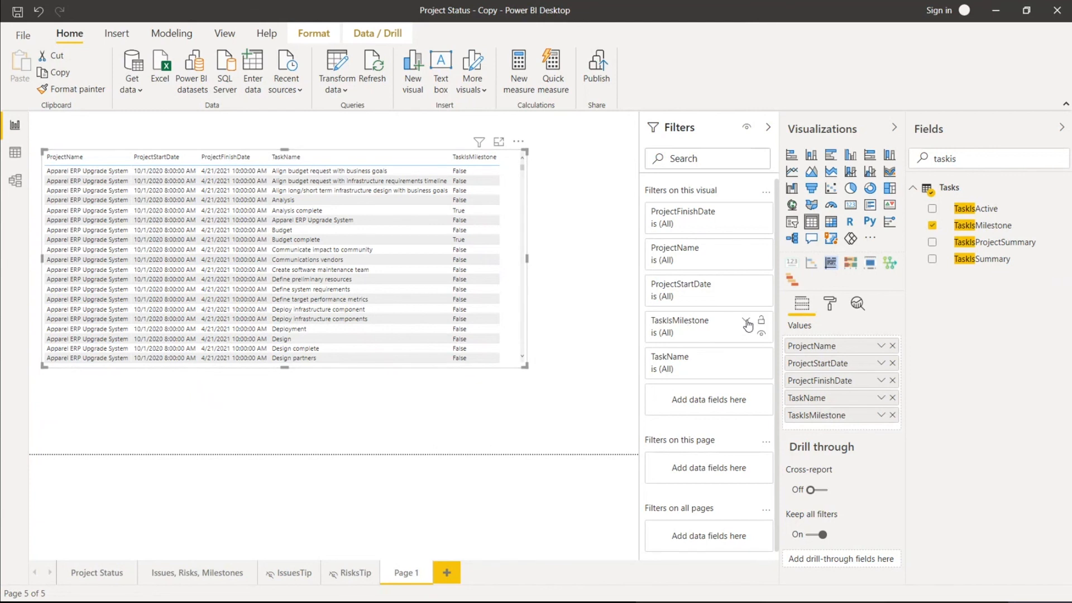
{"action": "left_click", "coordinate": [747, 323]}
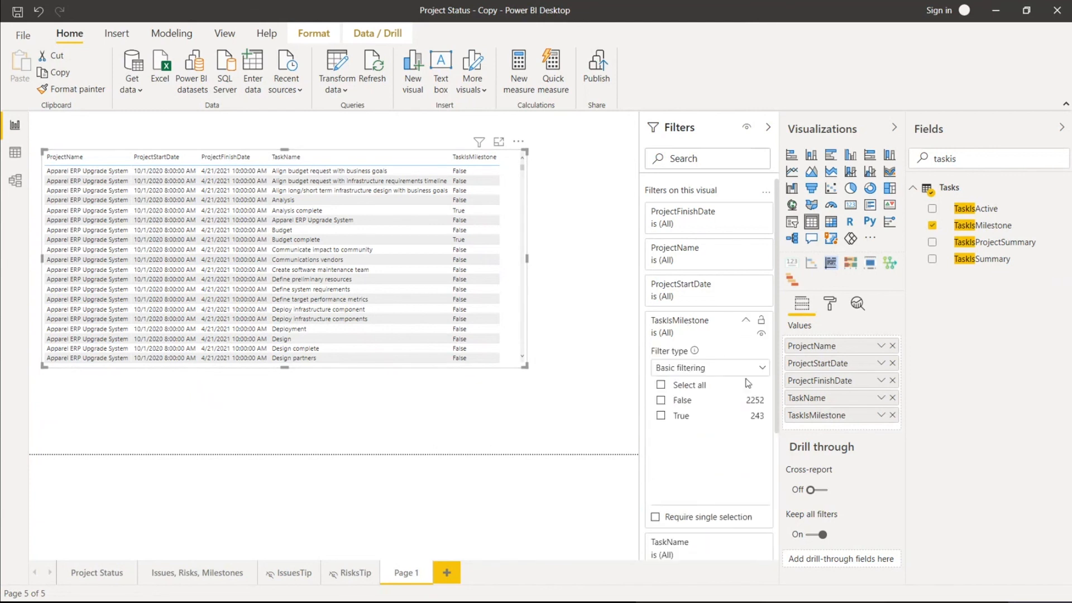
{"action": "left_click", "coordinate": [661, 417]}
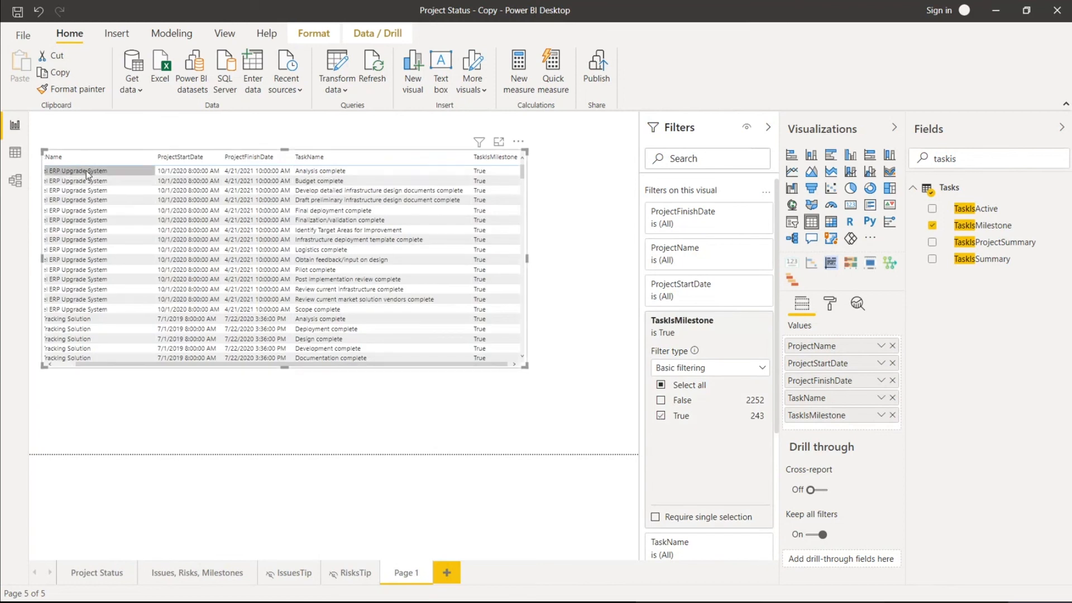
{"action": "left_click_drag", "start_coordinate": [148, 365], "coordinate": [122, 366]}
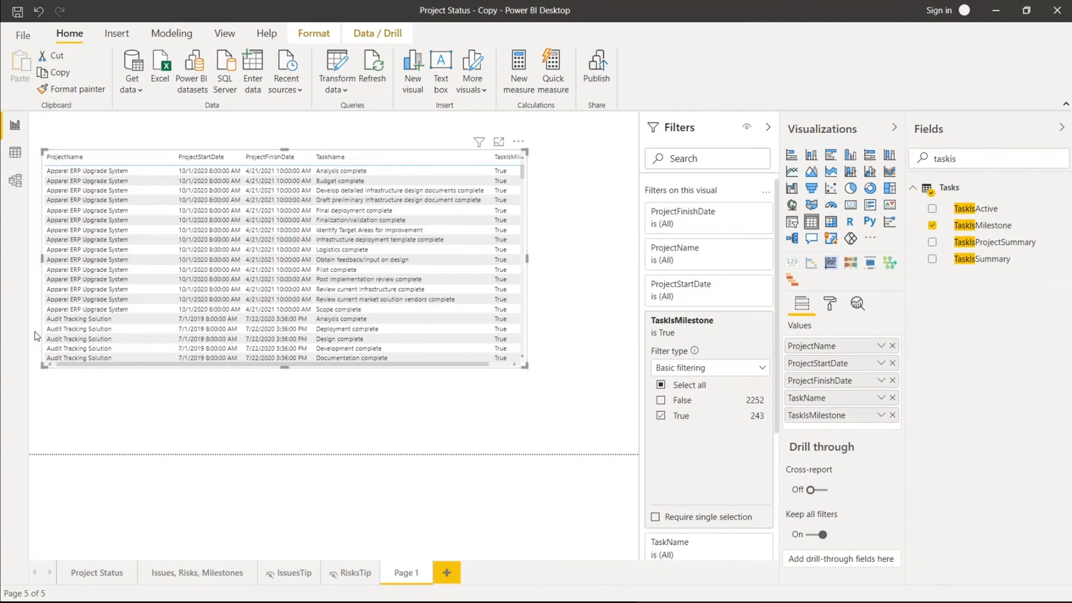
{"action": "scroll", "coordinate": [352, 332], "scroll_direction": "down", "scroll_amount": 3}
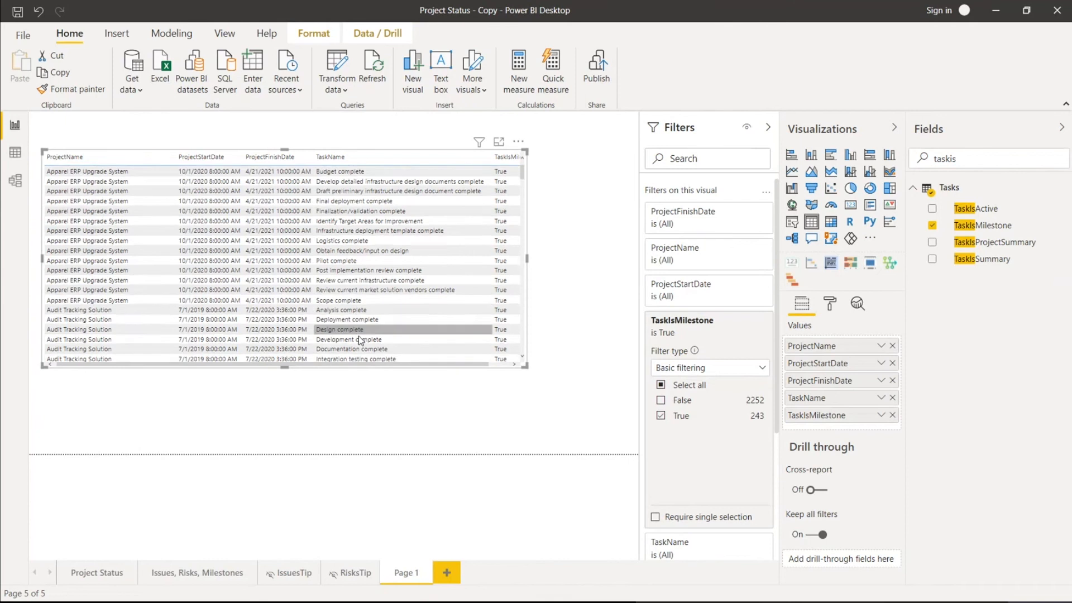
{"action": "scroll", "coordinate": [457, 333], "scroll_direction": "down", "scroll_amount": 3}
{"action": "scroll", "coordinate": [425, 313], "scroll_direction": "up", "scroll_amount": 6}
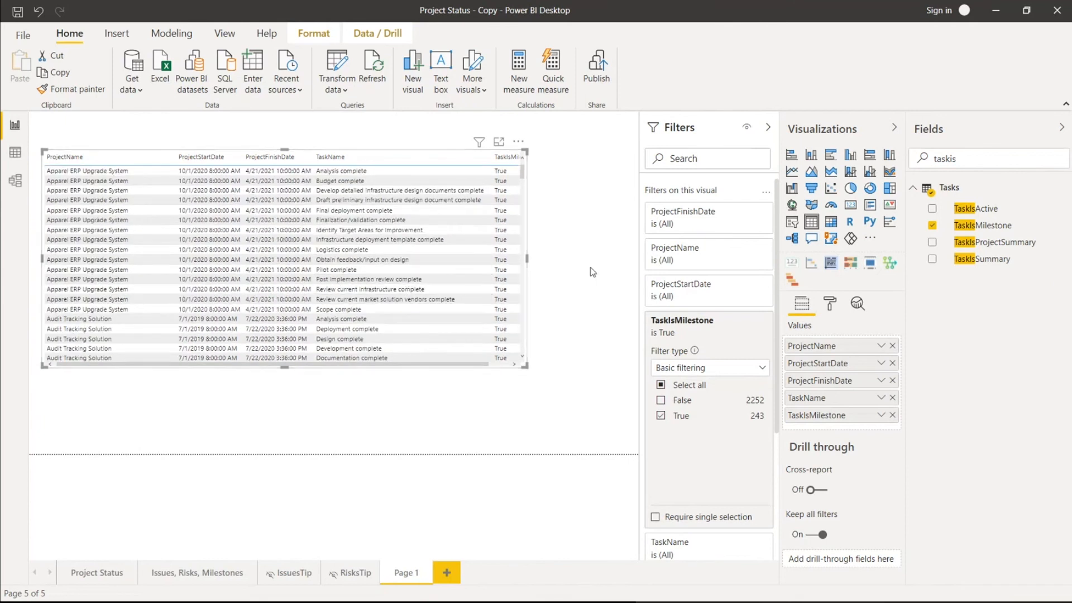
Step: Add a slicer for ProjectName from the Projects table and place it below the table visual, towards the page's right edge
{"action": "left_click", "coordinate": [550, 258]}
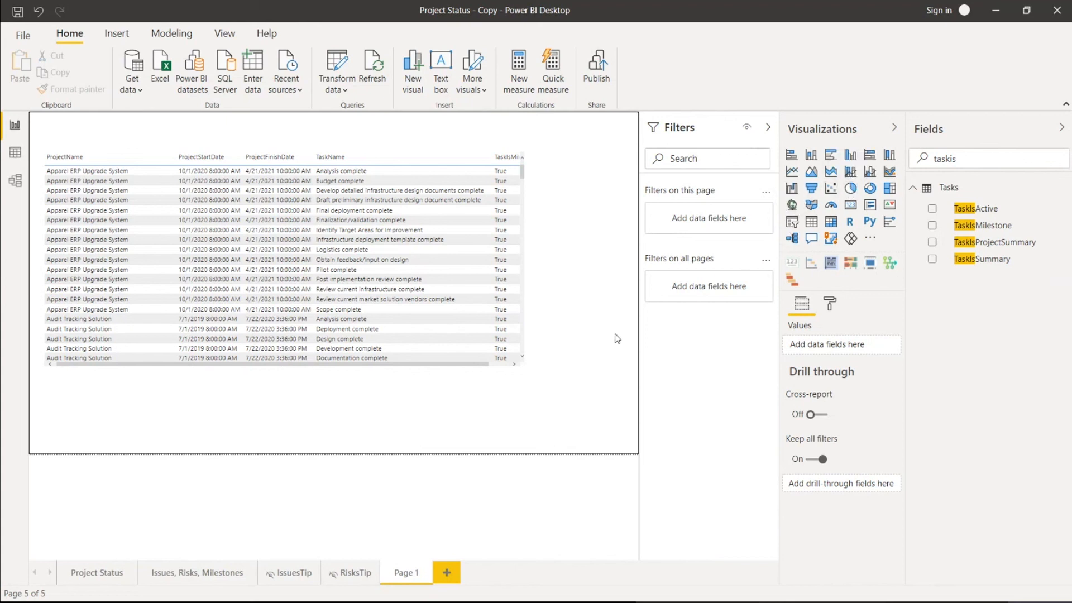
{"action": "left_click", "coordinate": [793, 223]}
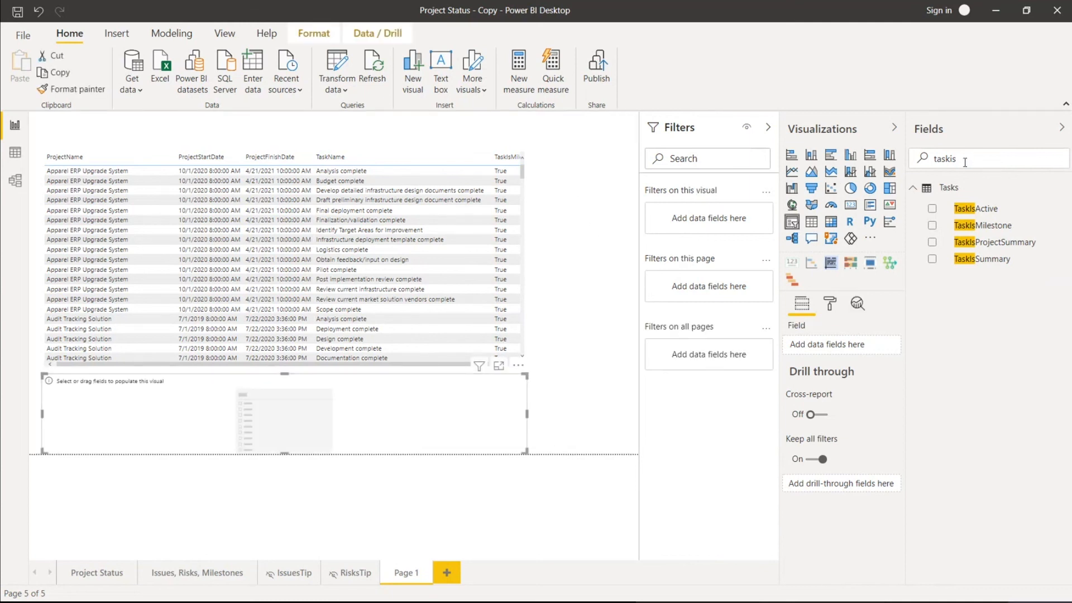
{"action": "left_click_drag", "start_coordinate": [965, 161], "coordinate": [934, 163]}
{"action": "type", "text": "projectn"}
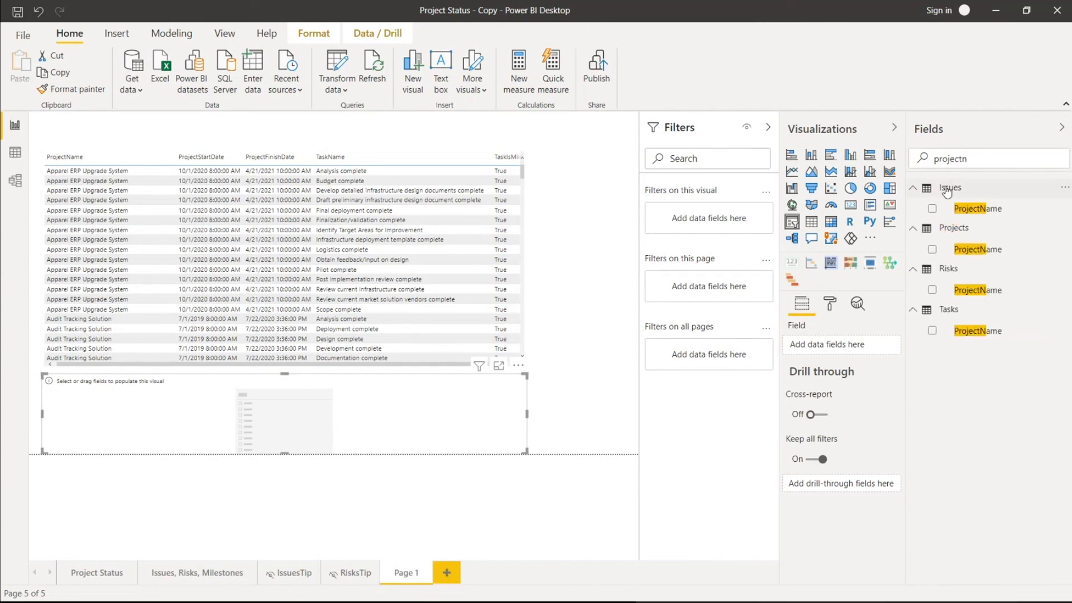
{"action": "left_click", "coordinate": [932, 250]}
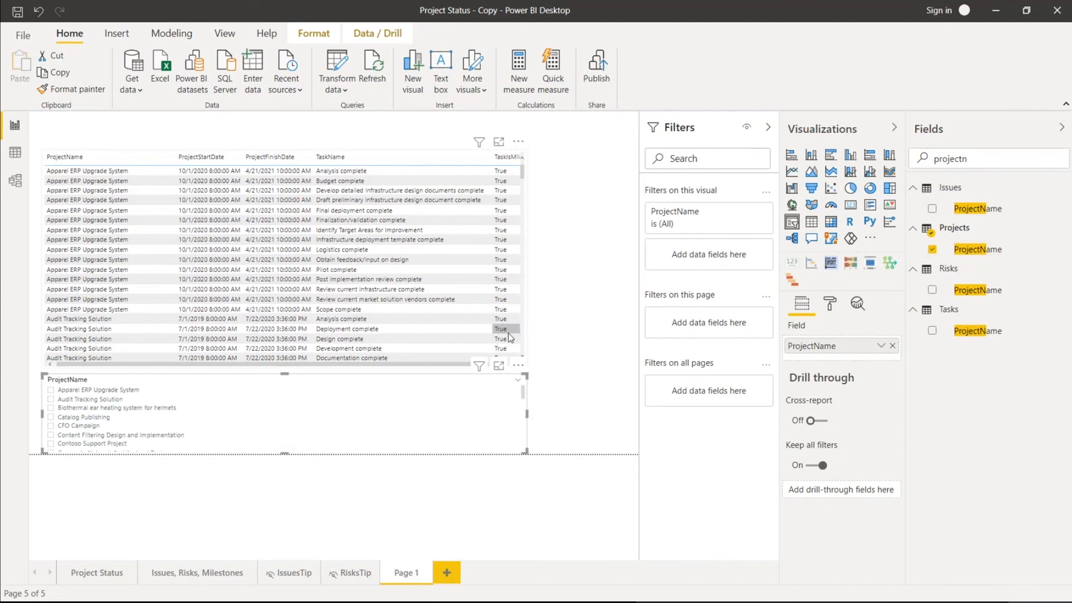
{"action": "left_click_drag", "start_coordinate": [526, 414], "coordinate": [606, 428]}
Step: Enlarge the report canvas and filter with the slicer by Contoso Support Project, replacing it with Content Filtering Design and Implementation
{"action": "left_click", "coordinate": [768, 128]}
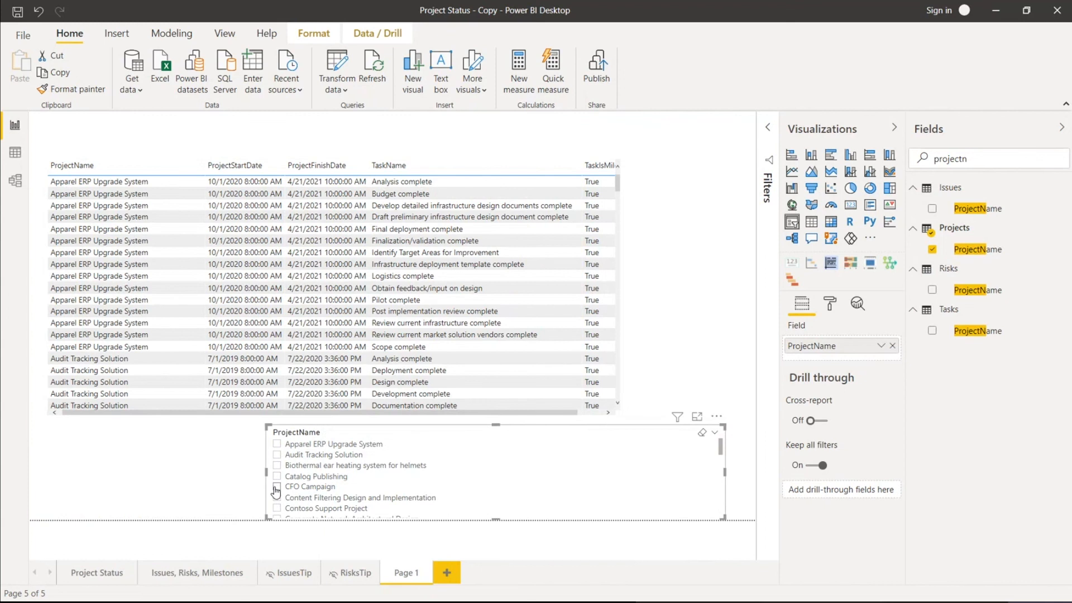
{"action": "scroll", "coordinate": [279, 458], "scroll_direction": "down", "scroll_amount": 5}
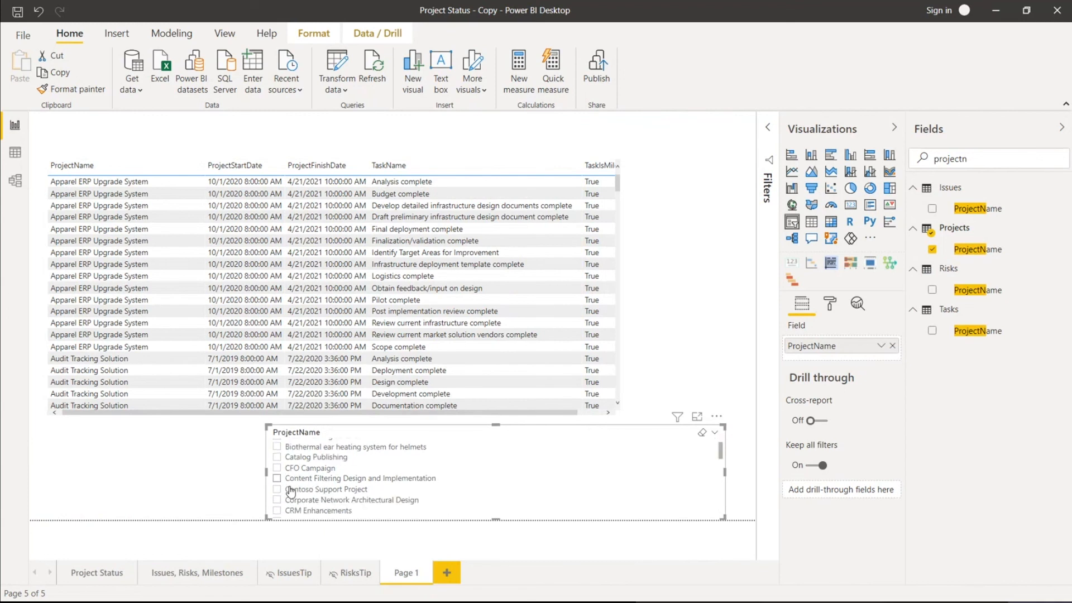
{"action": "scroll", "coordinate": [277, 455], "scroll_direction": "up", "scroll_amount": 3}
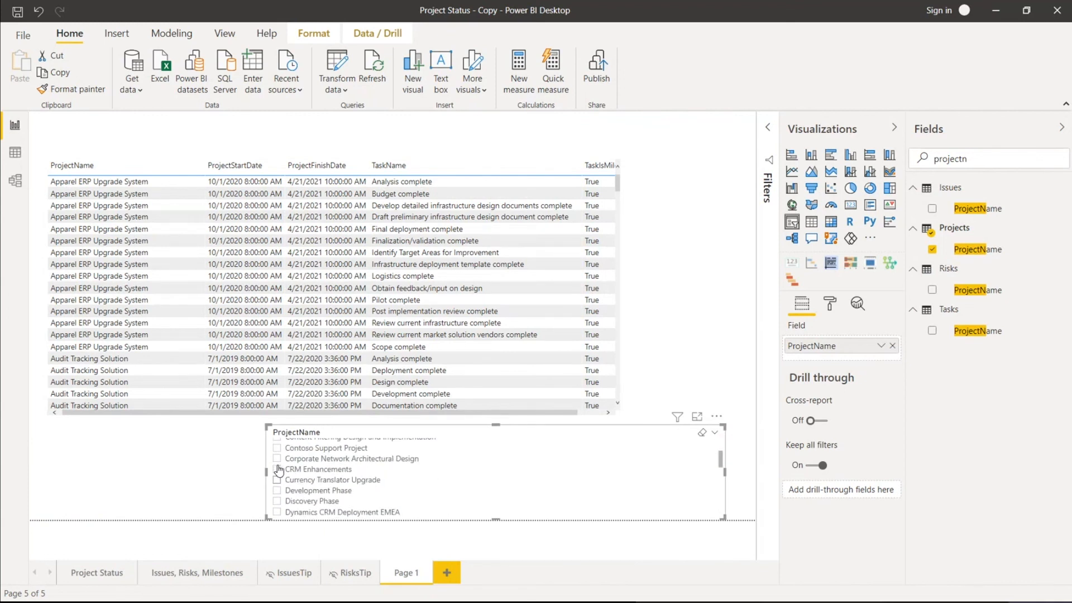
{"action": "left_click", "coordinate": [276, 454]}
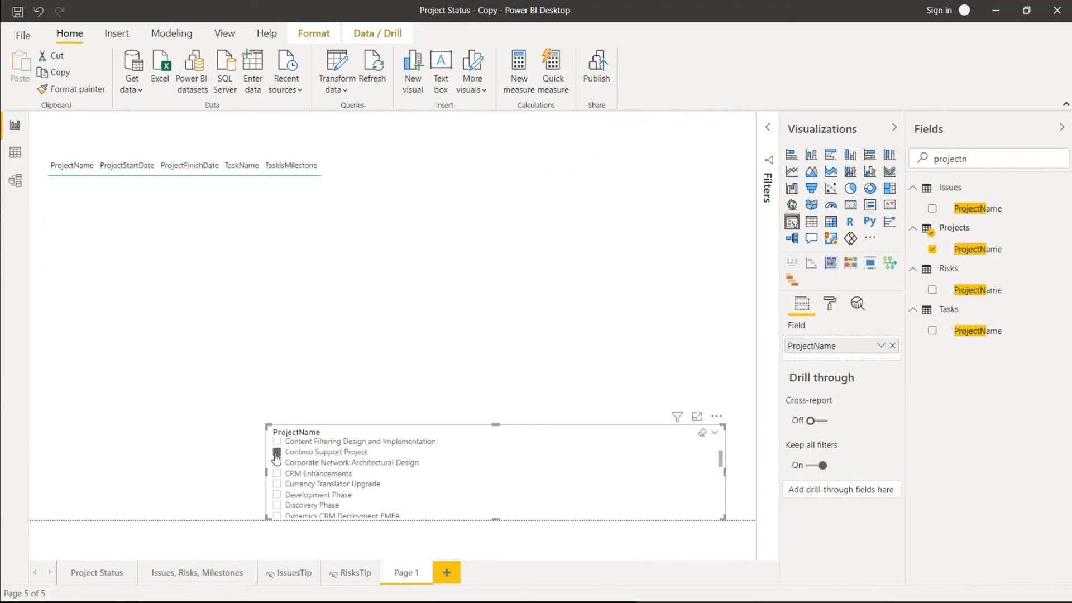
{"action": "left_click", "coordinate": [276, 453]}
{"action": "left_click", "coordinate": [277, 442]}
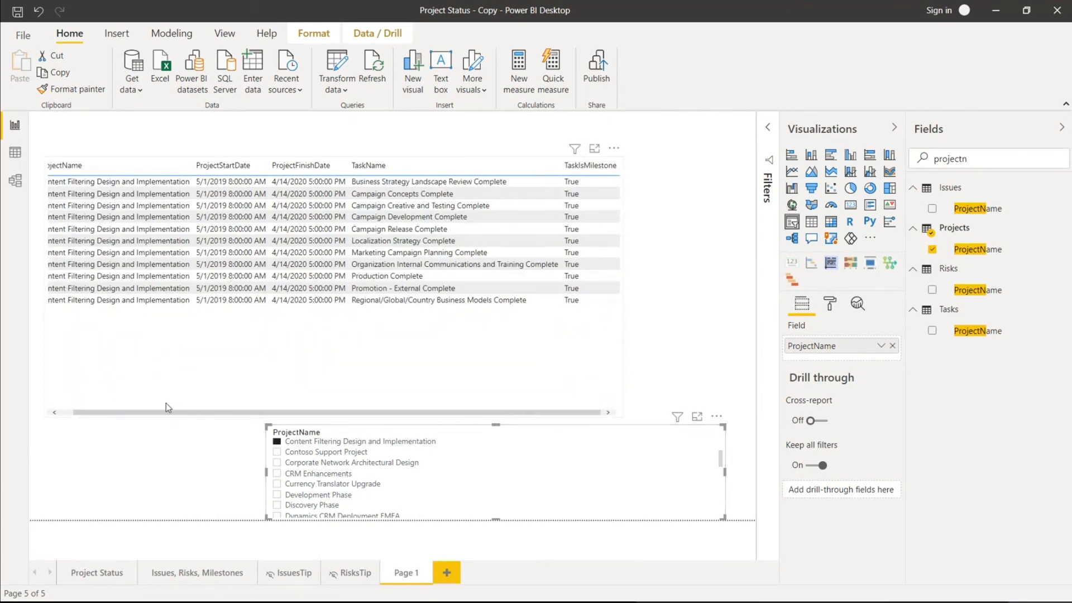
{"action": "left_click_drag", "start_coordinate": [163, 412], "coordinate": [153, 412]}
Step: Clear the field search and add a small table of BusinessUnit from the Projects table beside the ProjectName slicer
{"action": "double_click", "coordinate": [971, 159]}
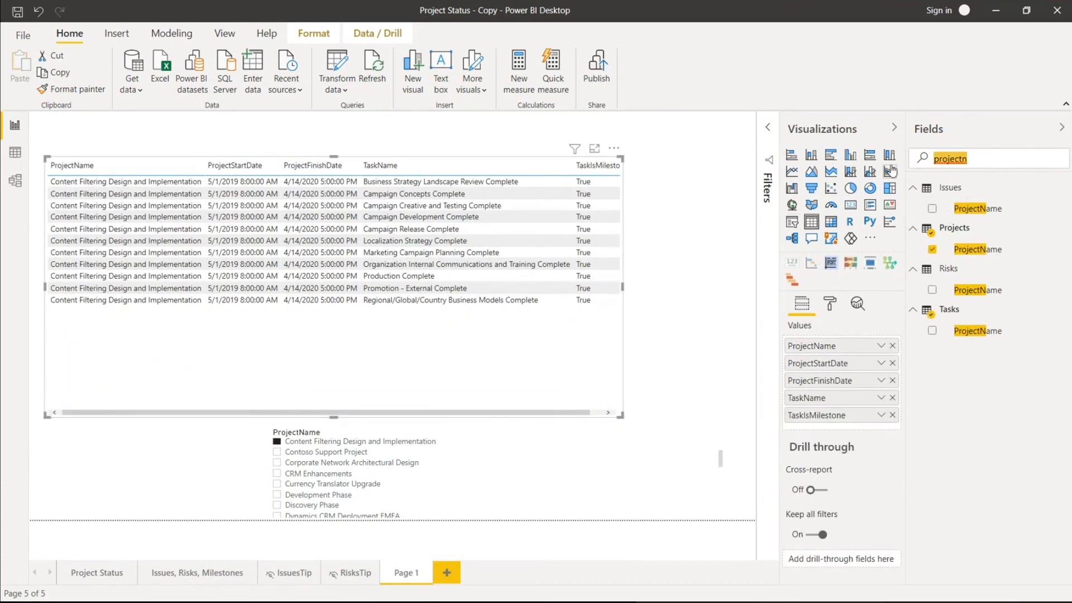
{"action": "key", "text": "BackSpace"}
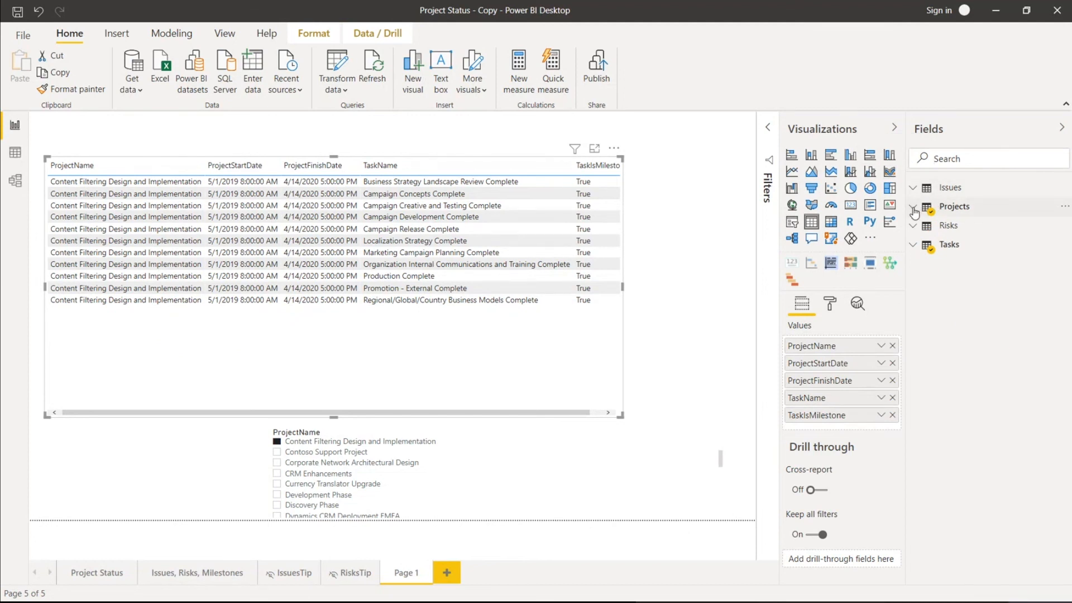
{"action": "left_click", "coordinate": [913, 209]}
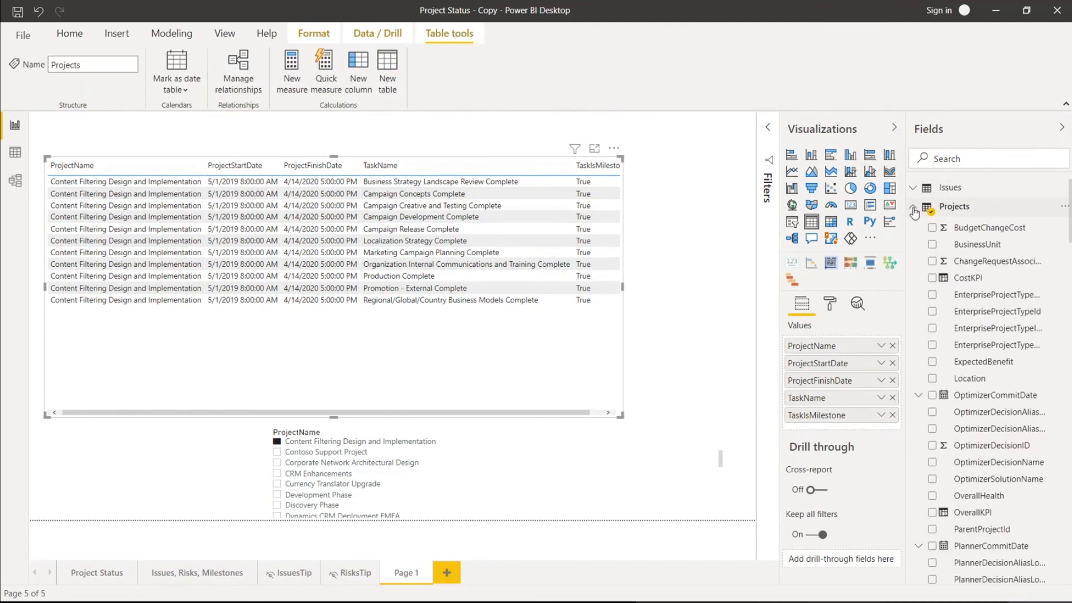
{"action": "left_click", "coordinate": [932, 244]}
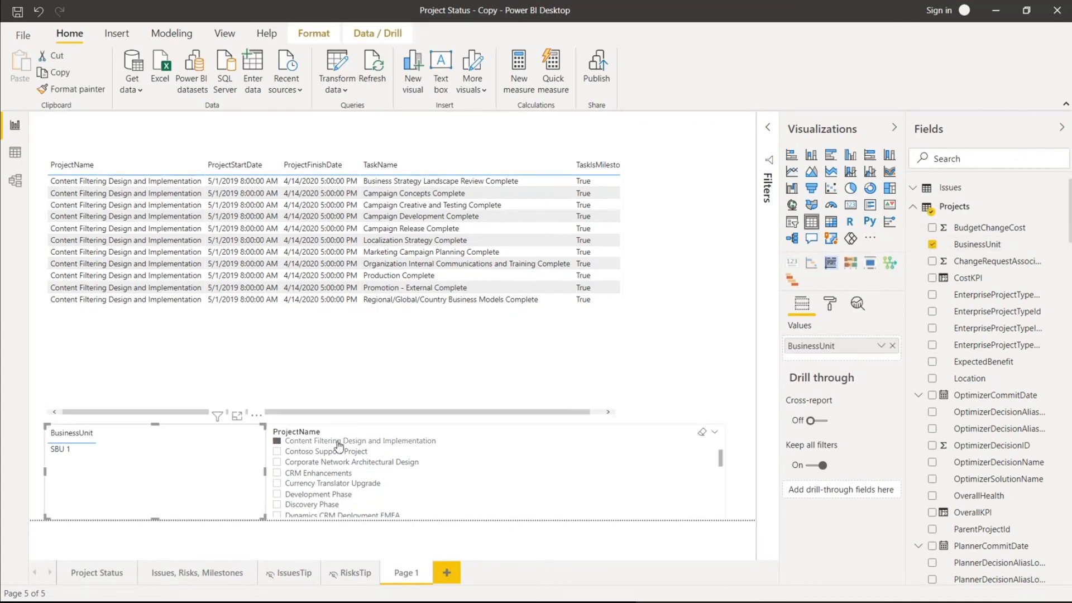
Step: Clear the Content Filtering Design and Implementation selection in the slicer and look through the full milestone table
{"action": "left_click", "coordinate": [277, 441]}
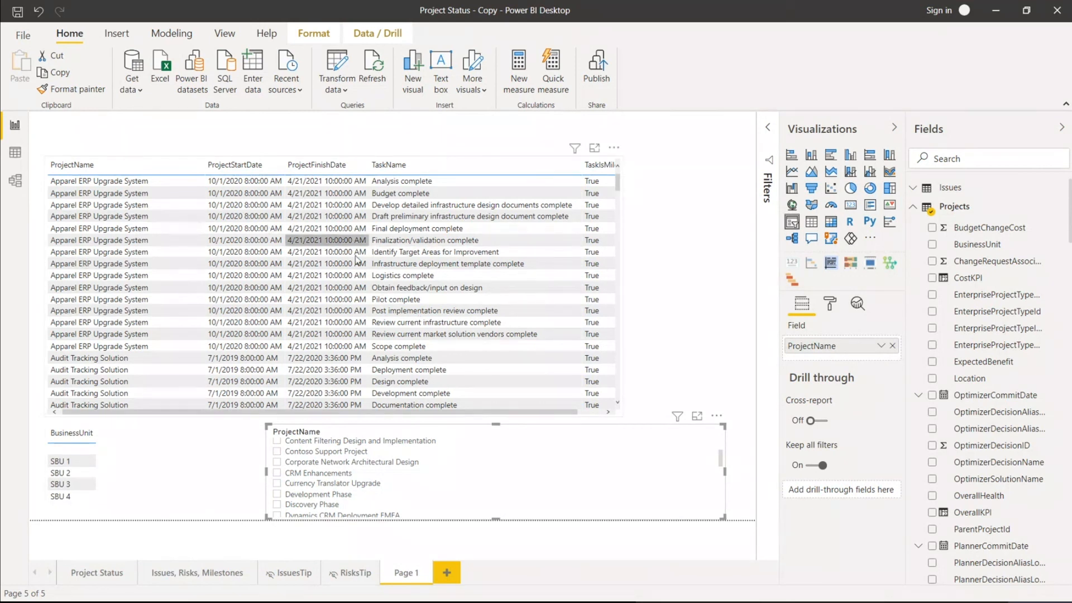
{"action": "scroll", "coordinate": [346, 279], "scroll_direction": "down", "scroll_amount": 10}
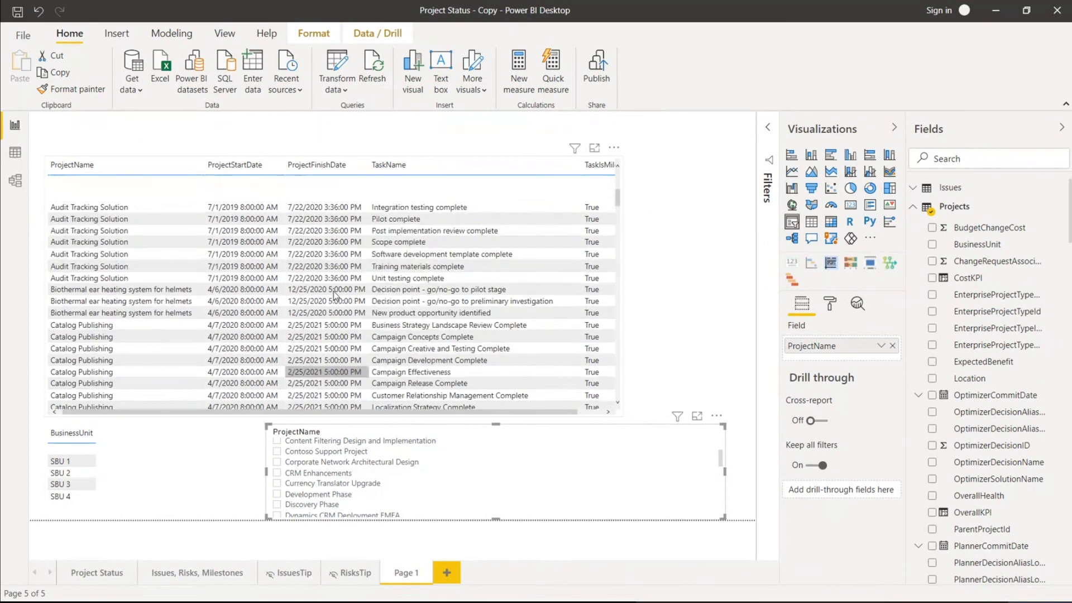
{"action": "scroll", "coordinate": [335, 296], "scroll_direction": "up", "scroll_amount": 10}
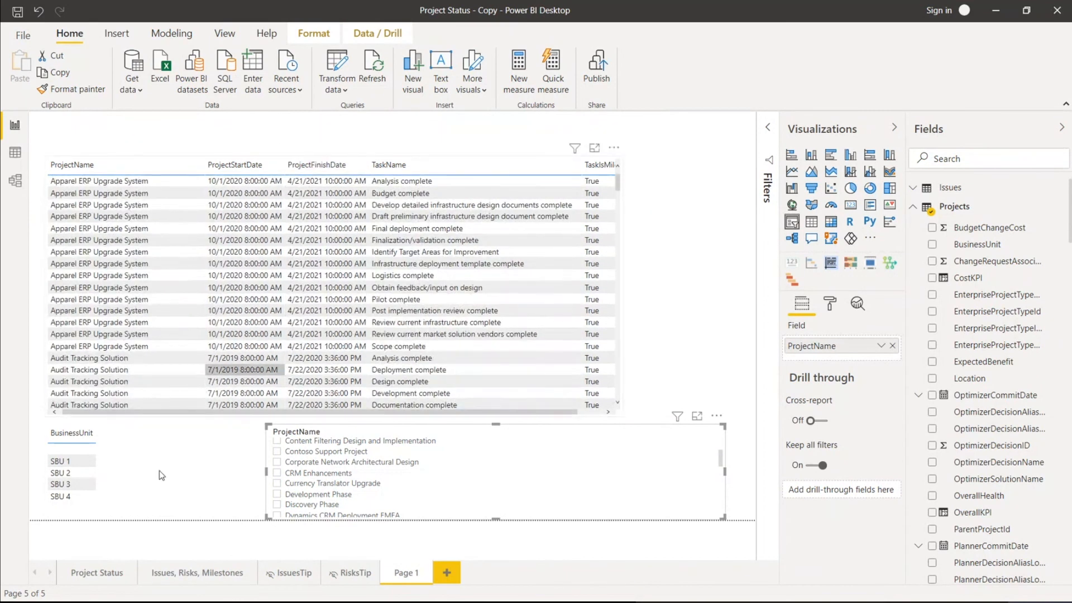
Step: Cross-filter the milestone table by business unit SBU 3 and review its rows, switch to SBU 4, and clear the selection
{"action": "left_click", "coordinate": [62, 485]}
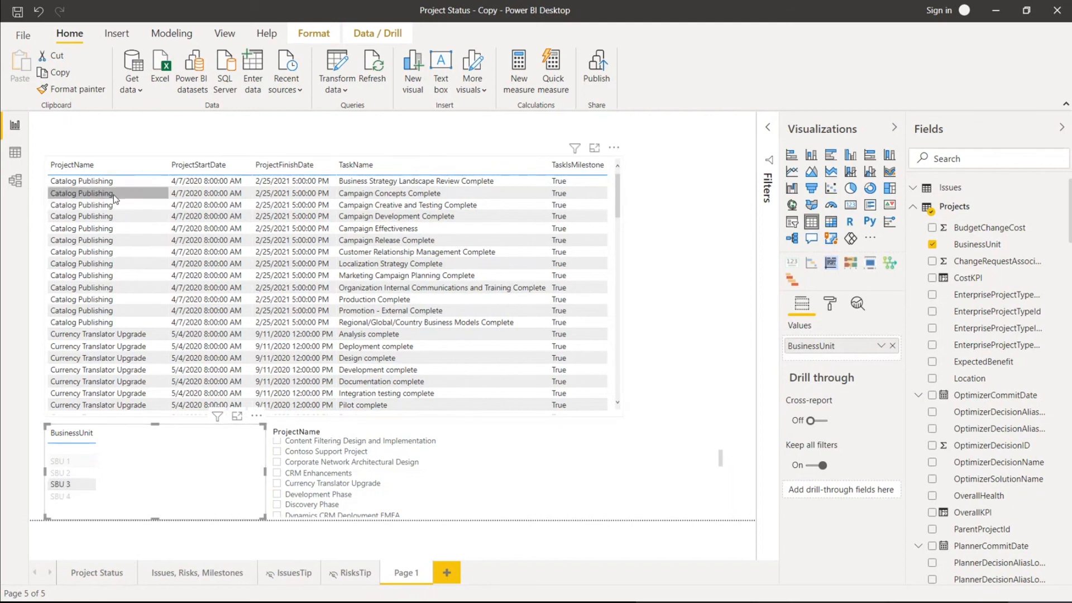
{"action": "scroll", "coordinate": [103, 321], "scroll_direction": "down", "scroll_amount": 10}
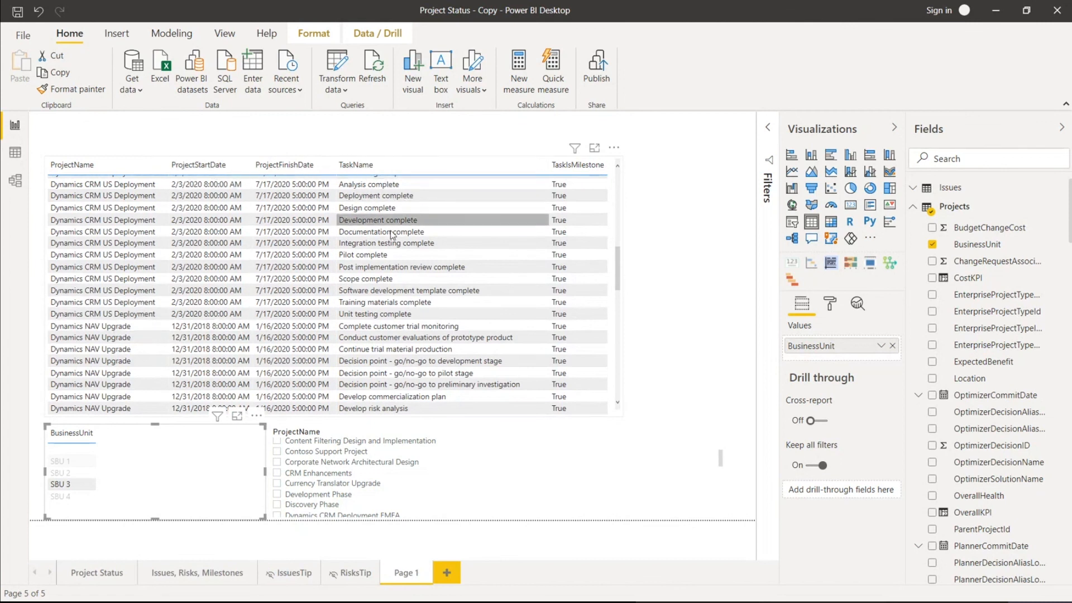
{"action": "scroll", "coordinate": [393, 233], "scroll_direction": "down", "scroll_amount": 10}
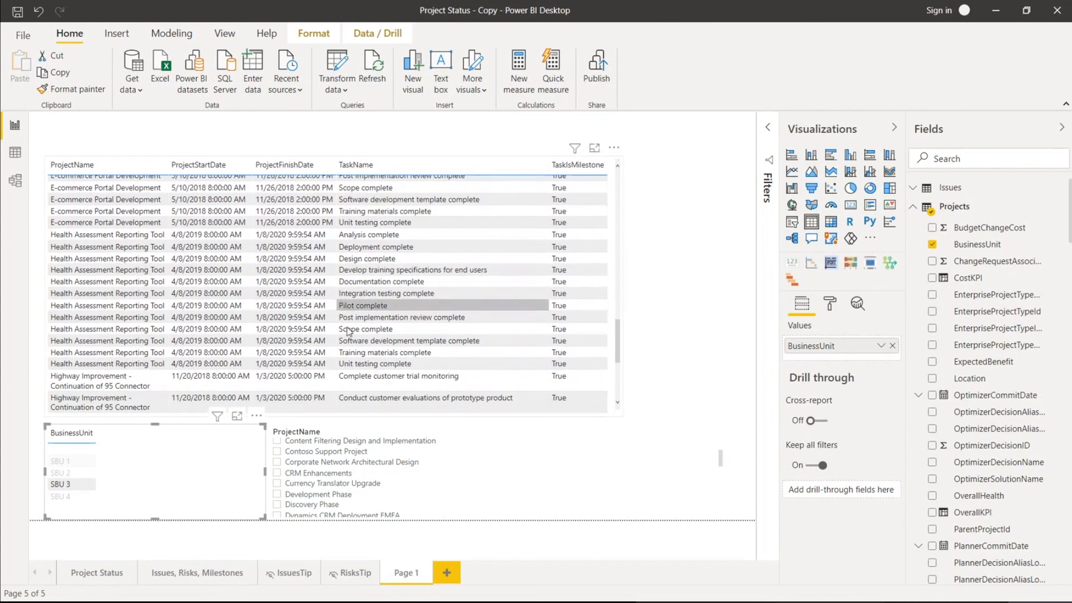
{"action": "left_click", "coordinate": [74, 494]}
{"action": "scroll", "coordinate": [163, 287], "scroll_direction": "up", "scroll_amount": 3}
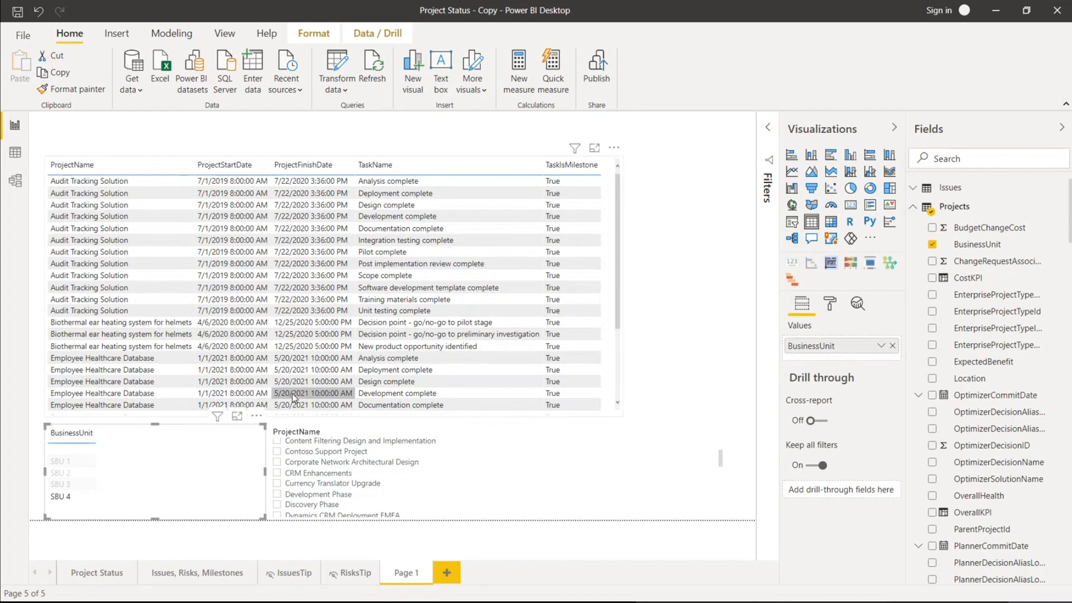
{"action": "left_click", "coordinate": [227, 478]}
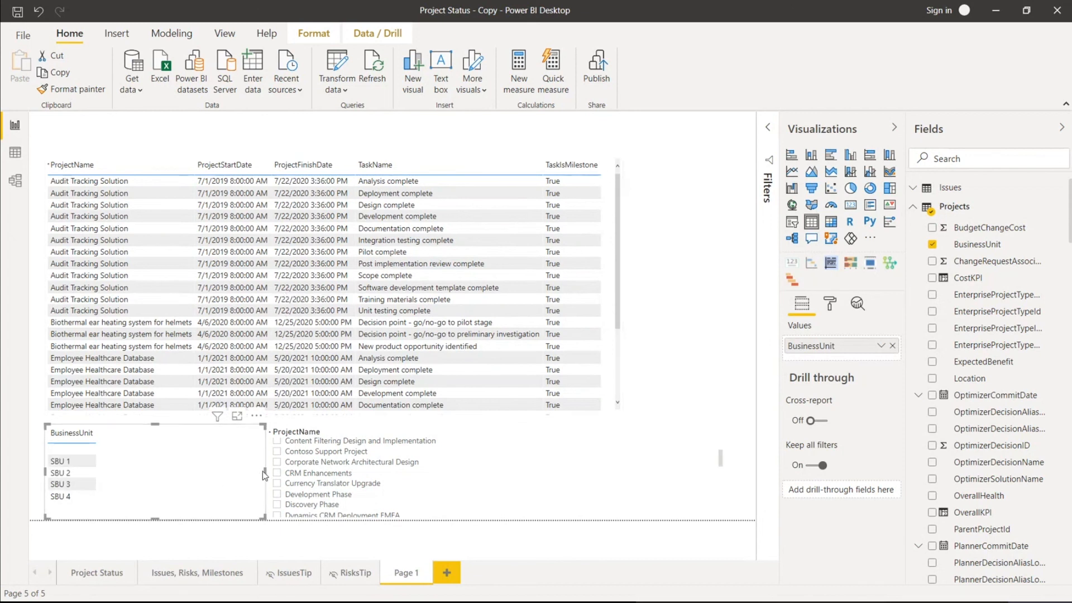
Step: Narrow the BusinessUnit table to its contents and bring in the right edge of the ProjectName slicer
{"action": "left_click_drag", "start_coordinate": [265, 474], "coordinate": [127, 485]}
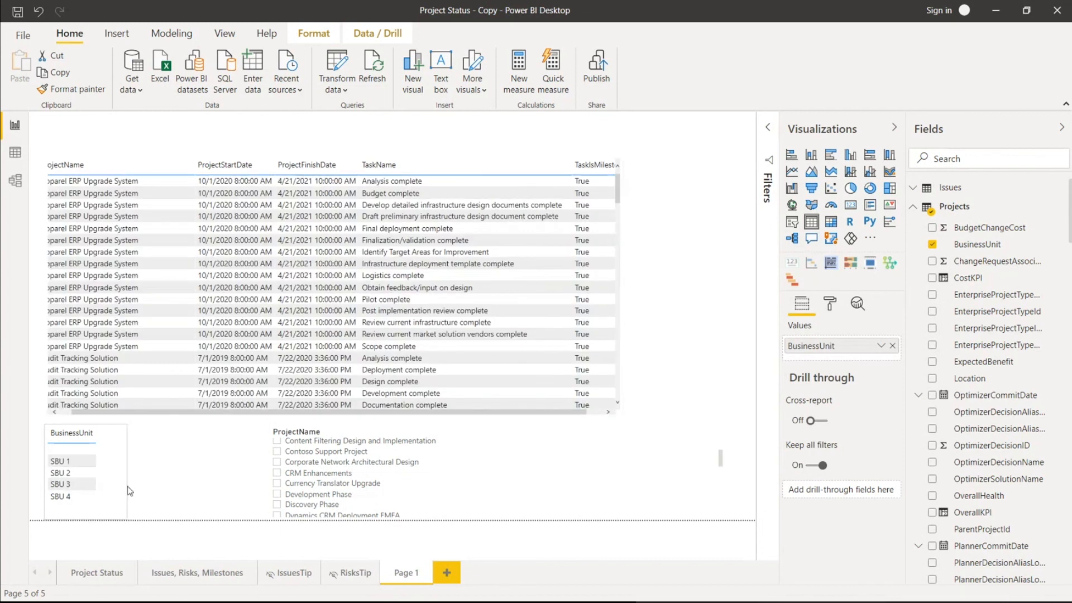
{"action": "left_click", "coordinate": [721, 460]}
{"action": "mouse_move", "coordinate": [720, 466]}
{"action": "left_mouse_down"}
{"action": "mouse_move", "coordinate": [703, 486]}
{"action": "mouse_move", "coordinate": [509, 494]}
{"action": "left_mouse_up"}
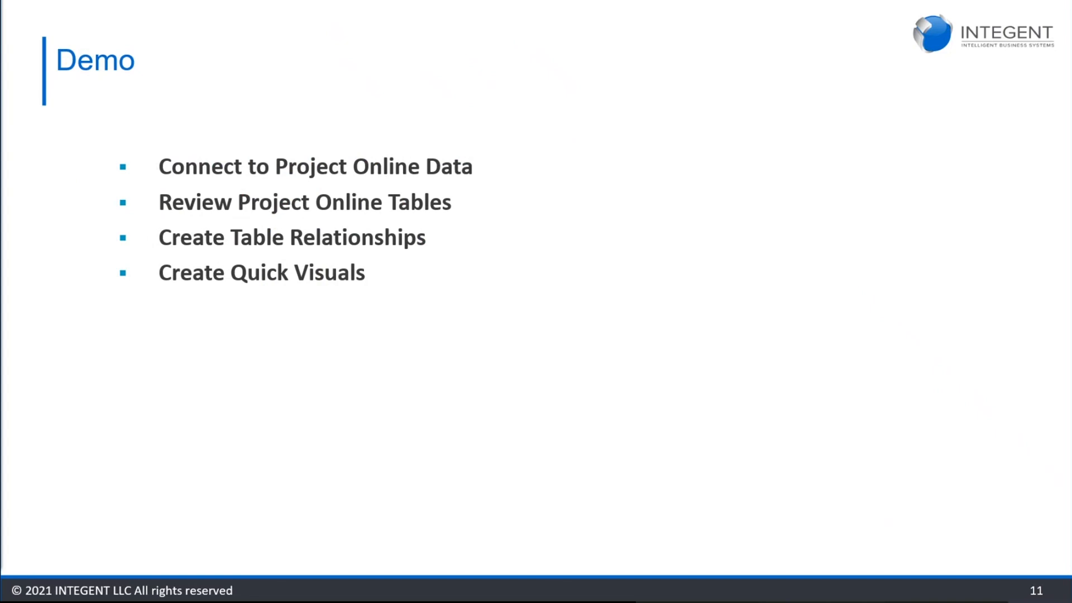
{"action": "key", "text": "Right"}
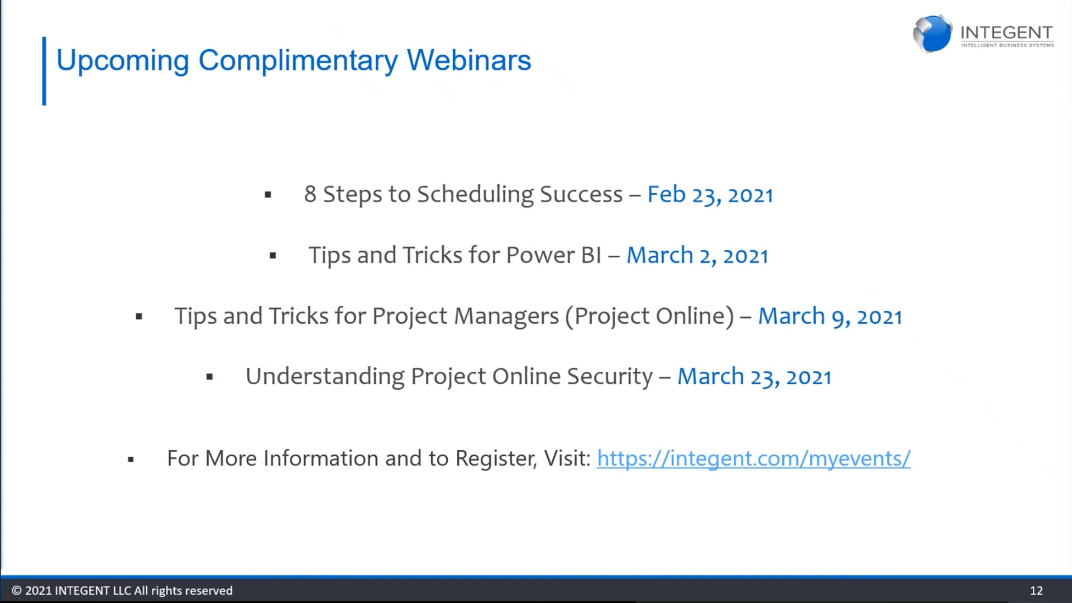